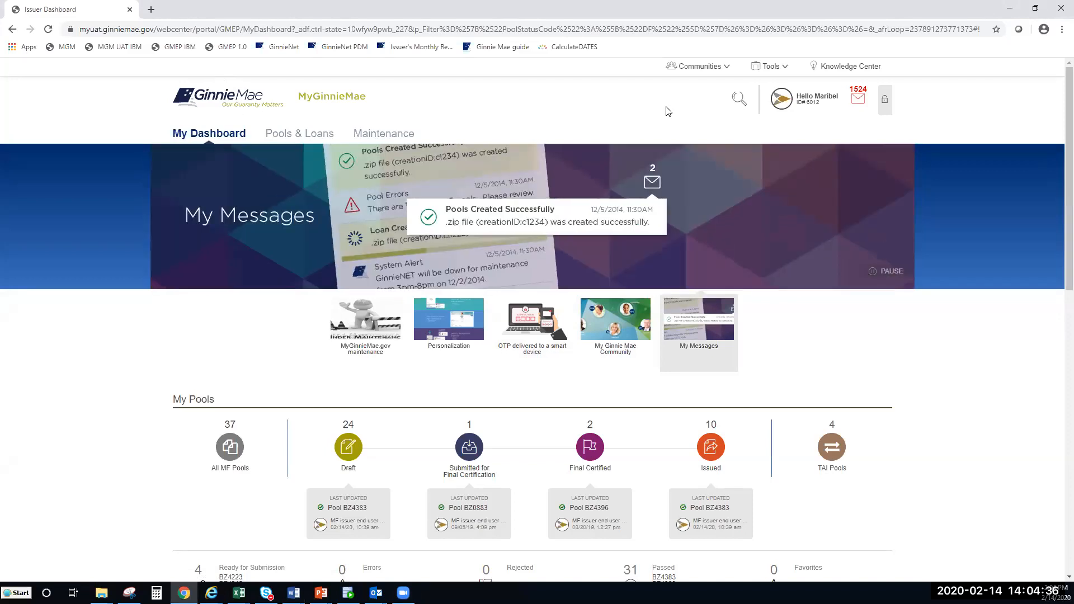
Step: Keep issuer 6012 selected in the profile summary card
left_click(818, 105)
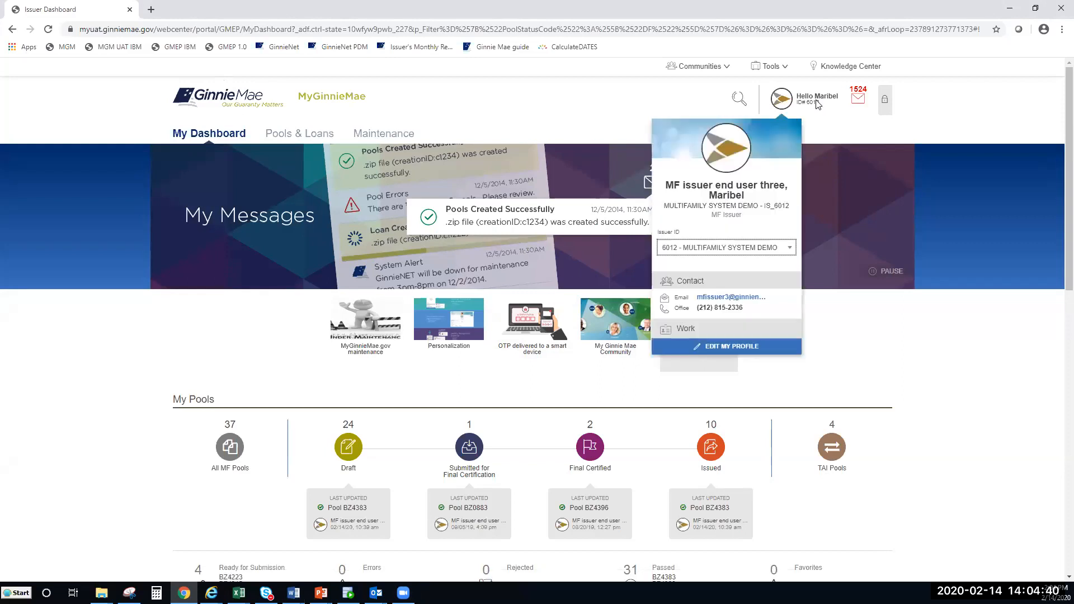
left_click(791, 250)
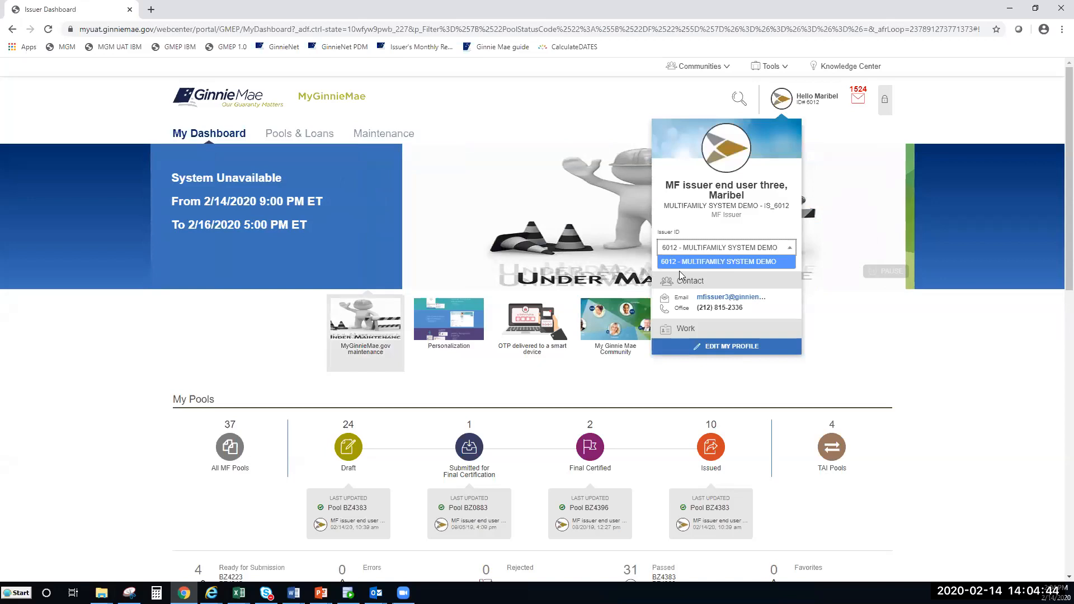
left_click(729, 262)
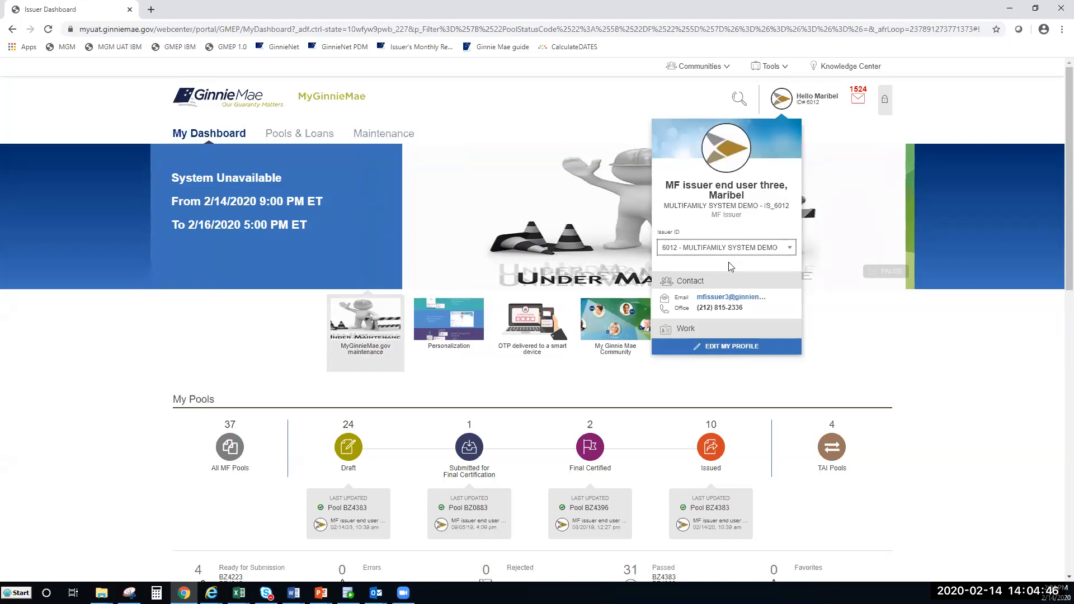
left_click(980, 343)
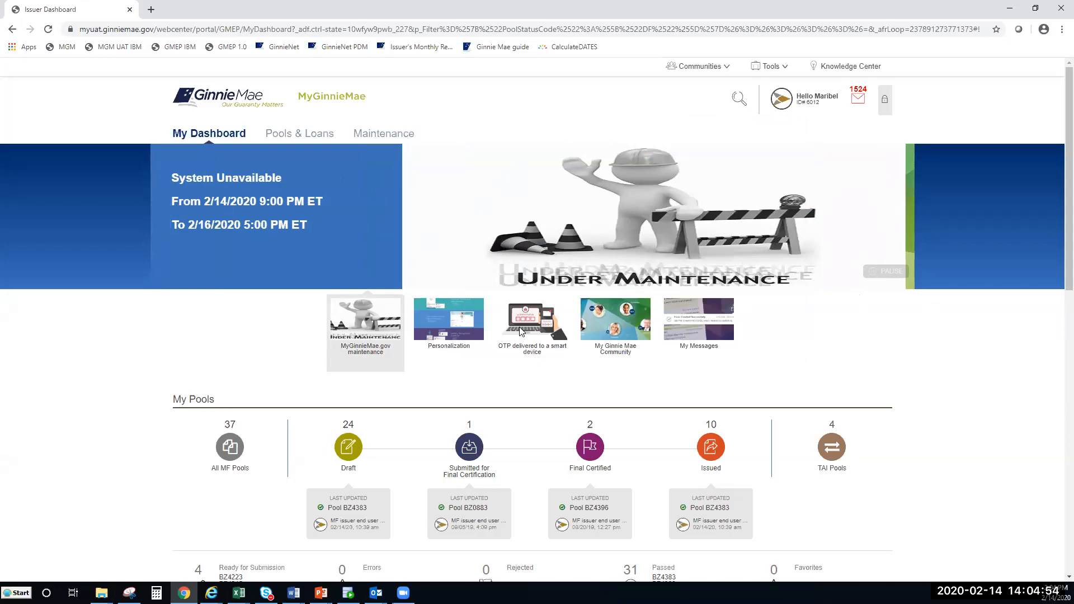
Step: Review the Word document, then check the message inbox and go to Pools & Loans
key("alt+Tab")
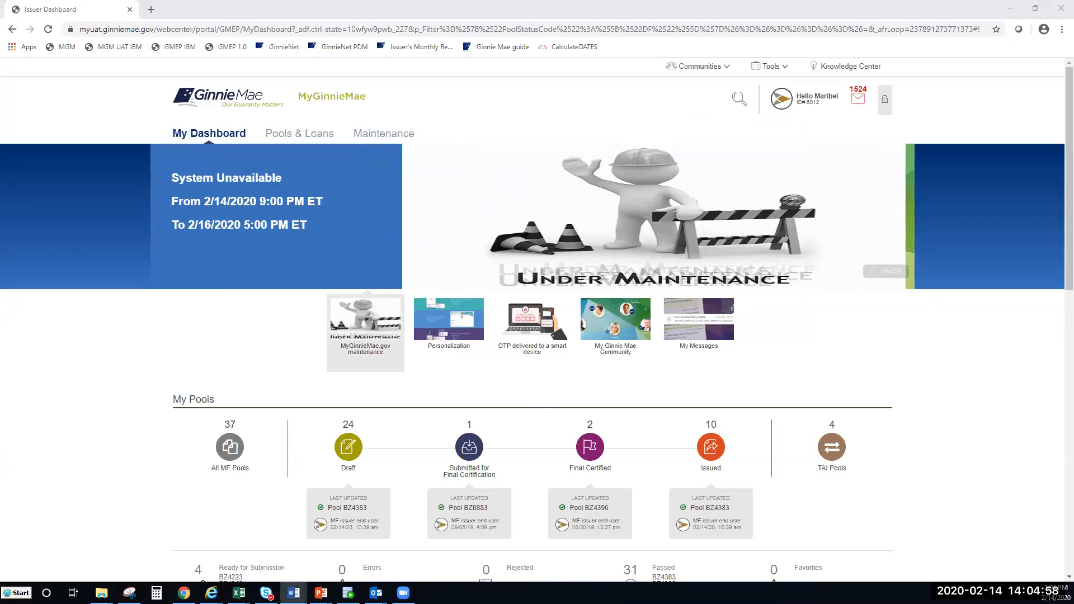
scroll(190, 347, "down", 1)
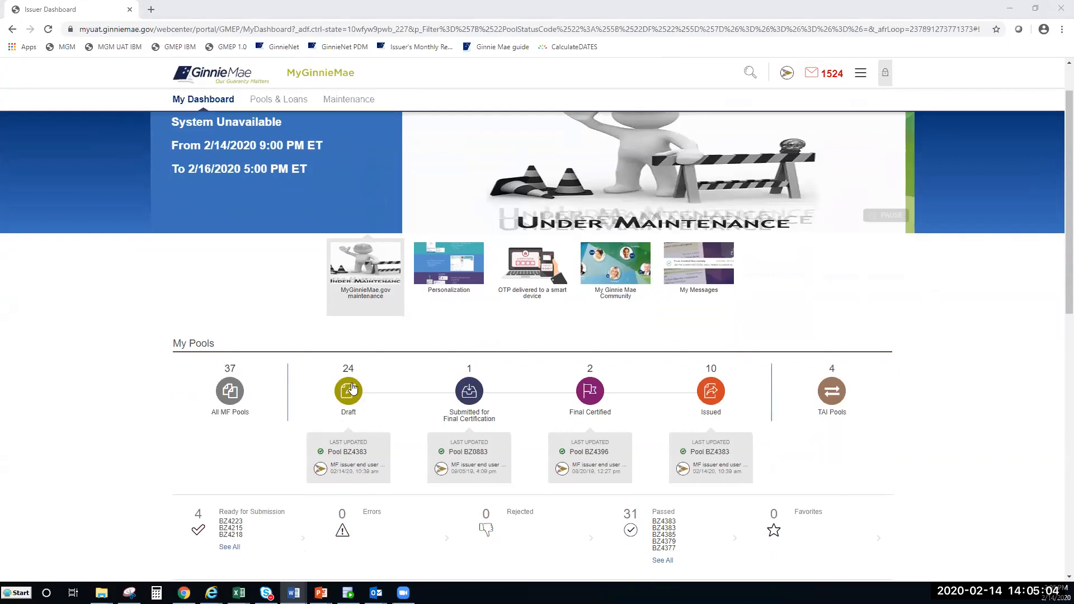
scroll(361, 409, "down", 2)
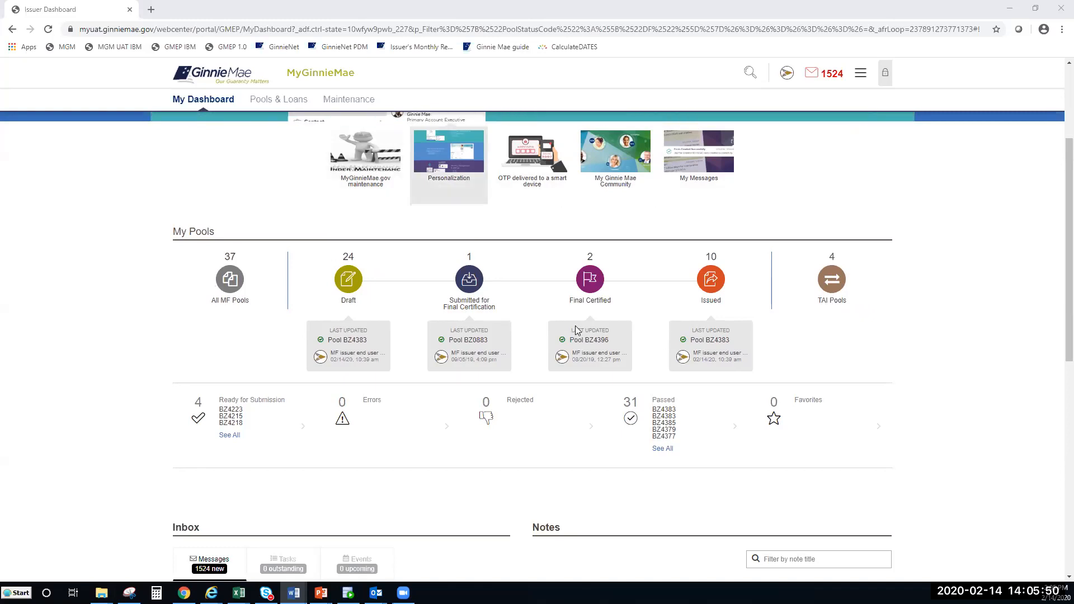
scroll(546, 322, "down", 2)
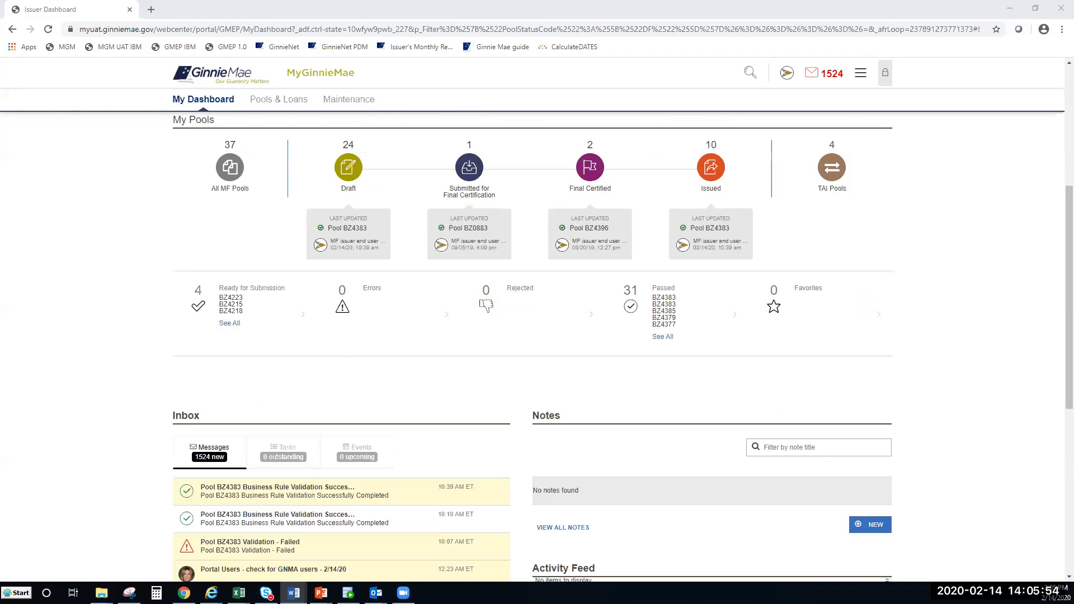
scroll(240, 431, "down", 2)
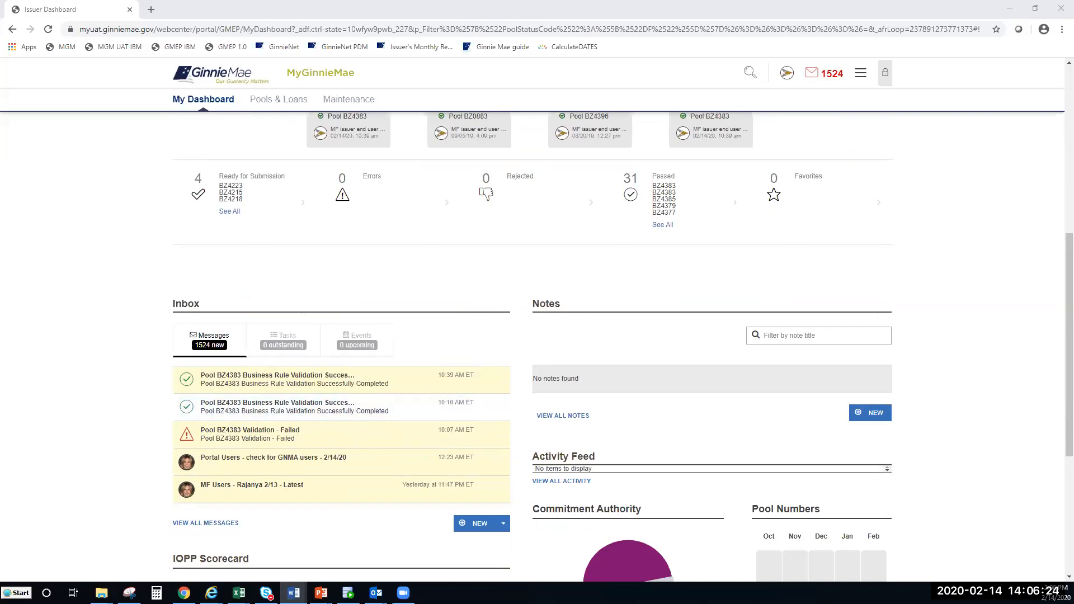
scroll(280, 392, "up", 7)
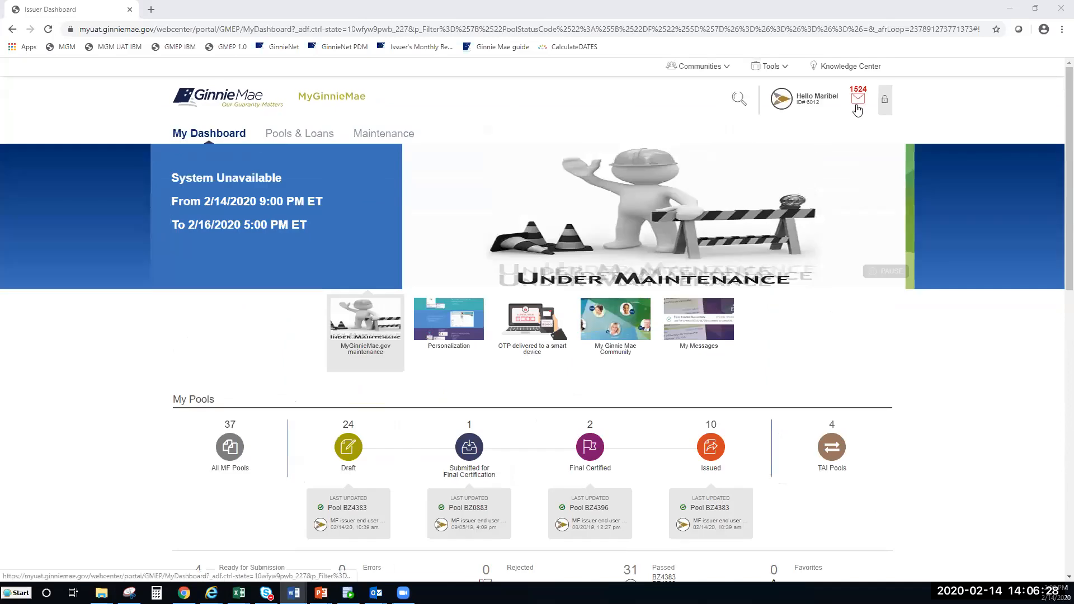
left_click(860, 102)
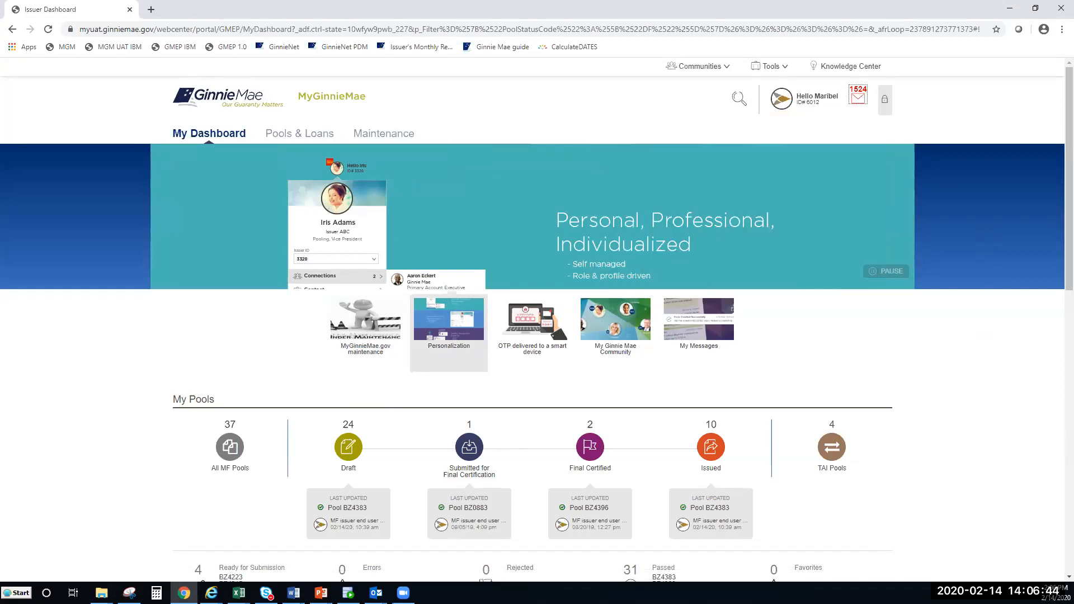
left_click(290, 135)
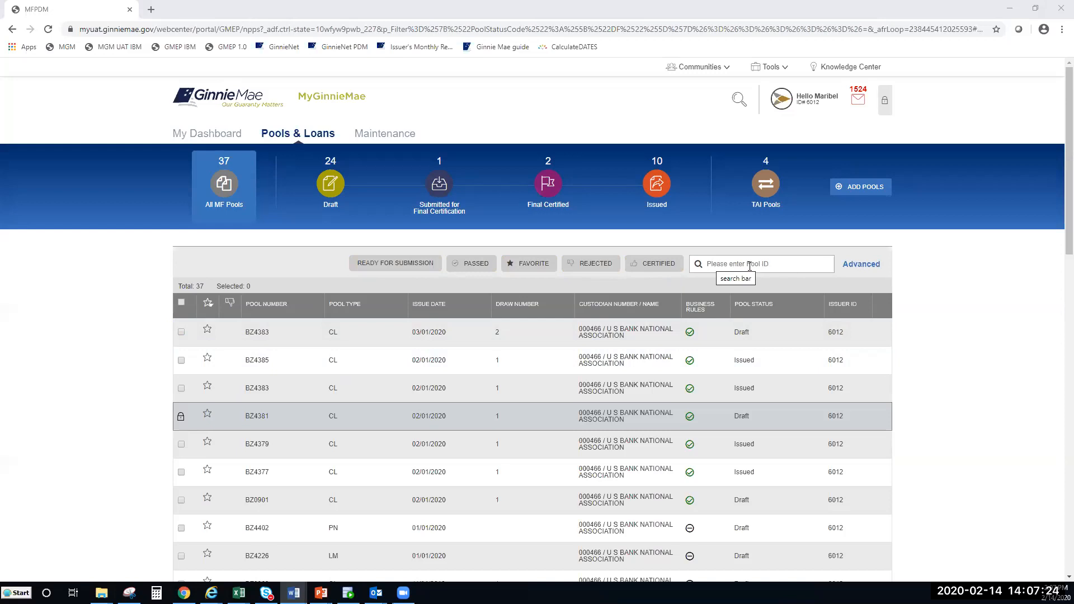
Step: Look over the advanced pool filter columns, close them, and scroll down the pool list
left_click(859, 266)
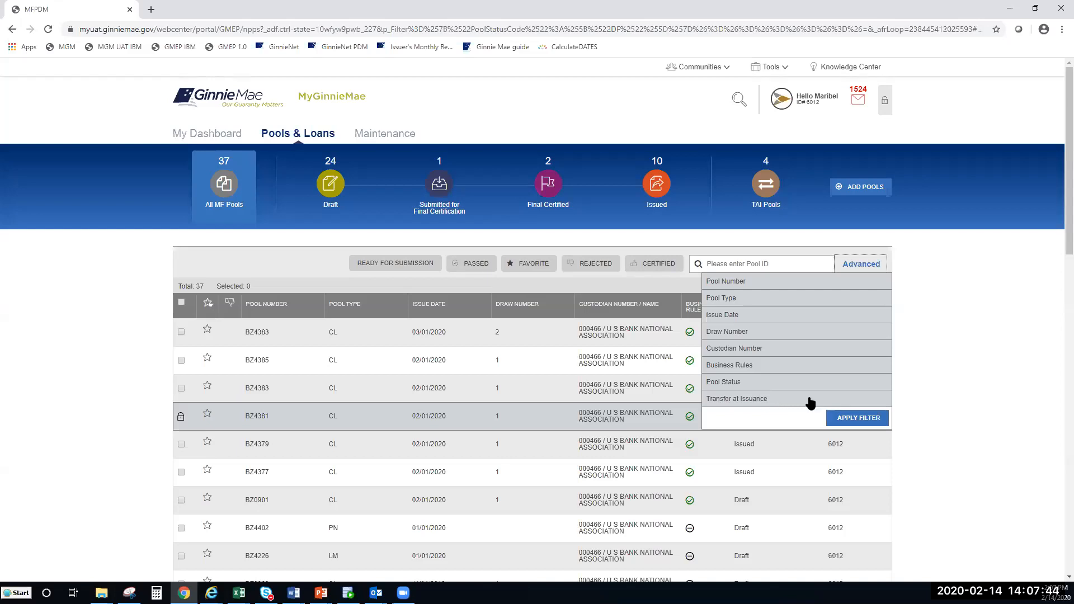
left_click(938, 357)
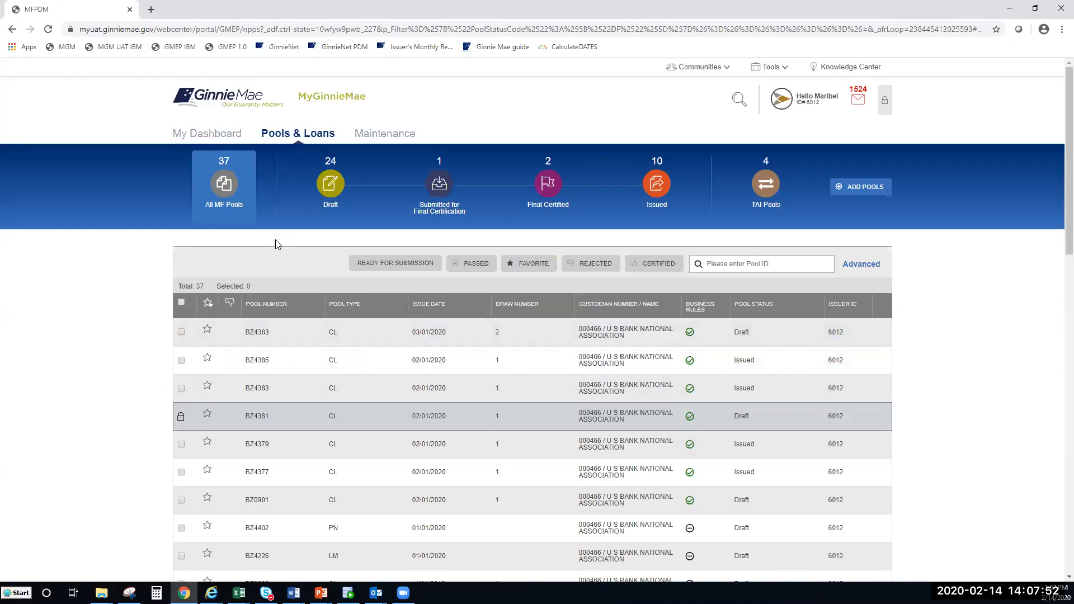
scroll(277, 242, "down", 1)
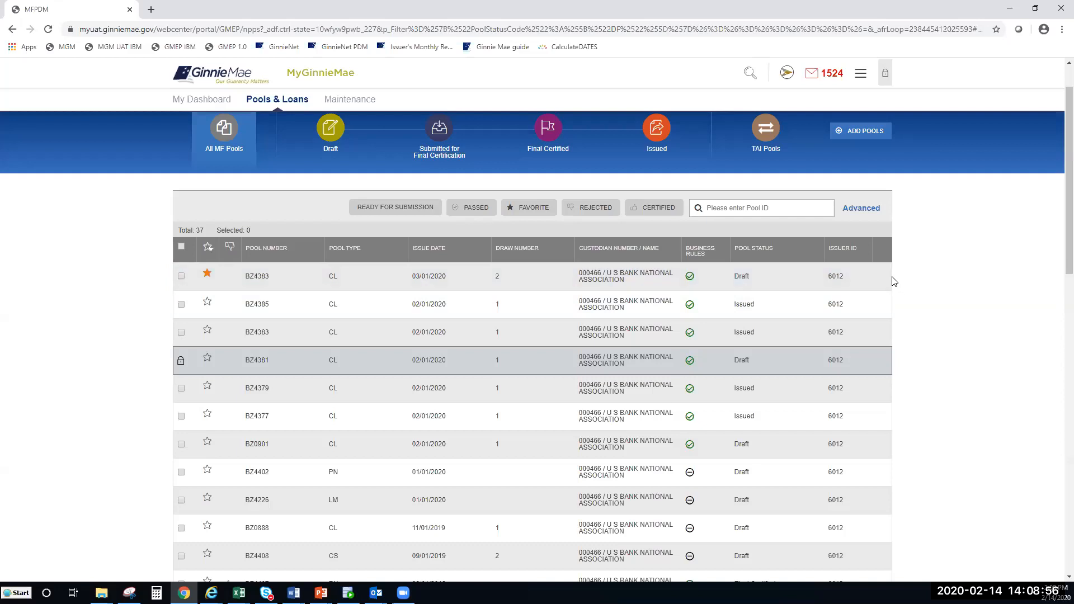
mouse_move(888, 279)
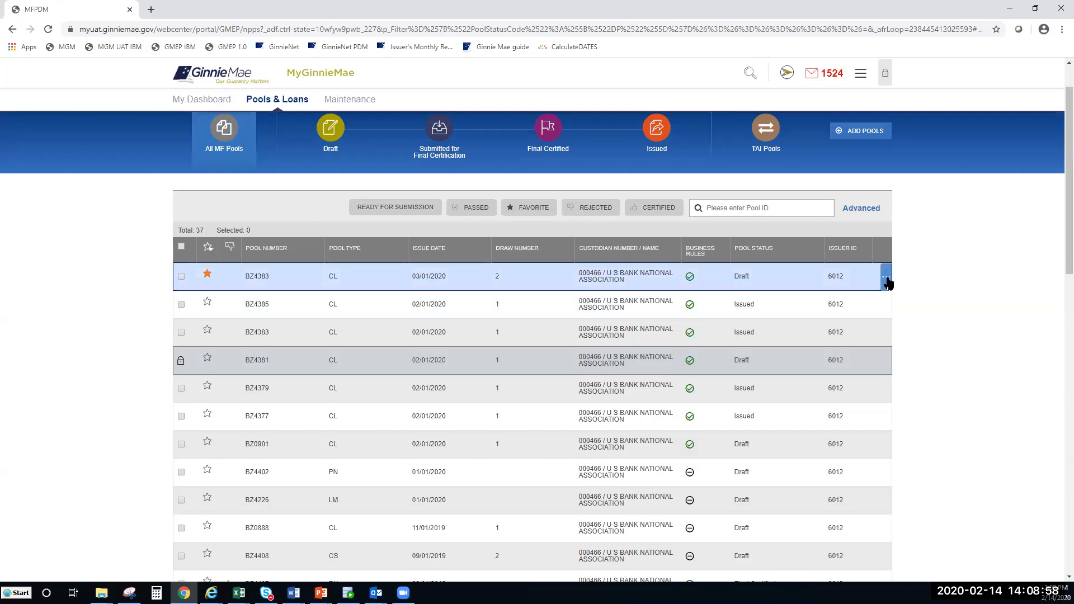
left_click(887, 280)
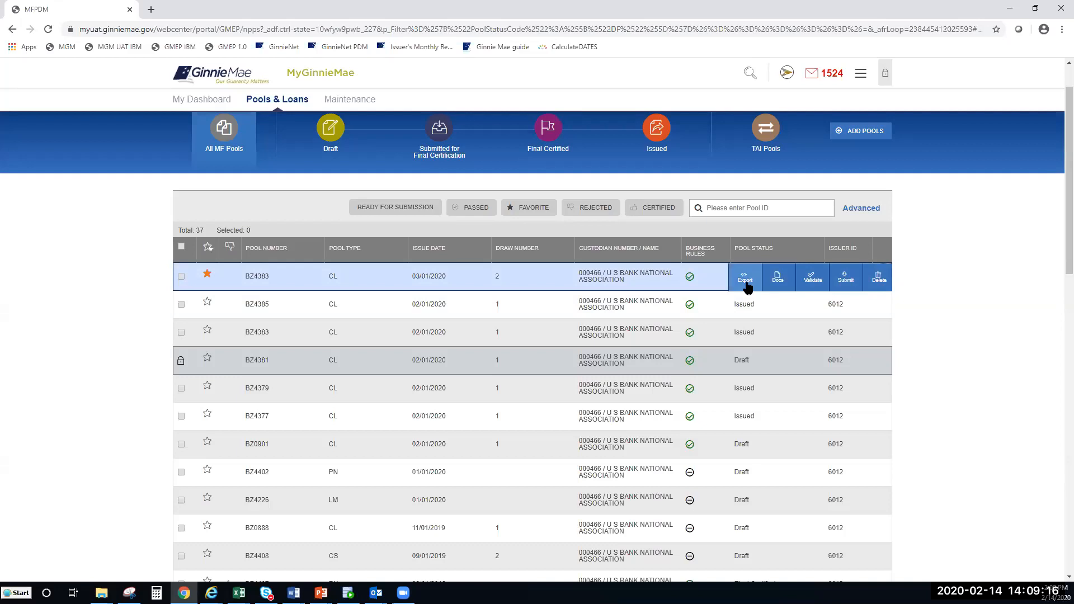
left_click(782, 283)
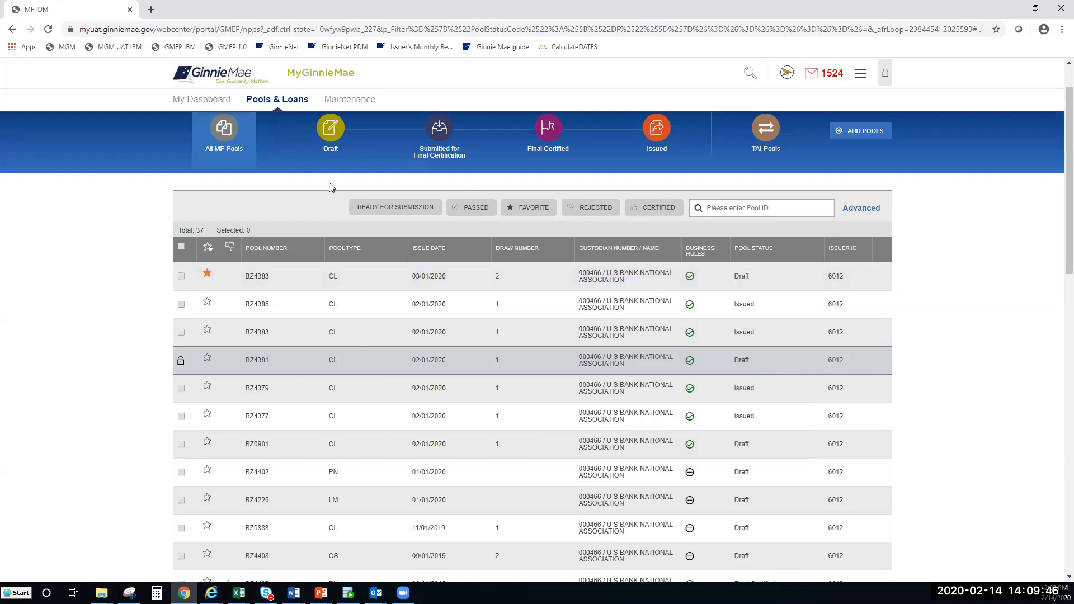
Step: Go to the Maintenance page and switch its tables into edit mode
left_click(349, 100)
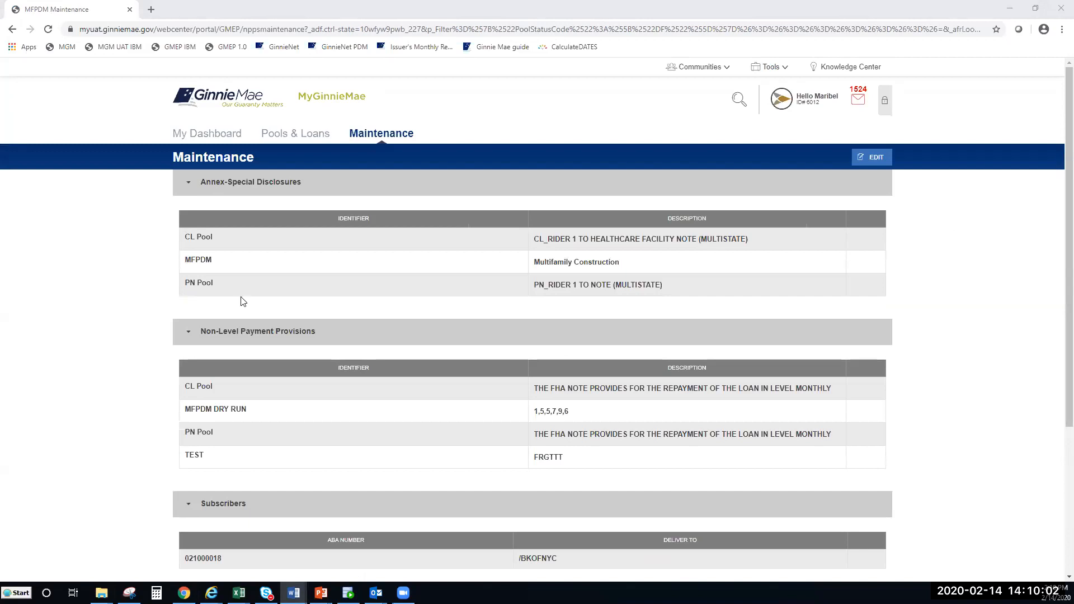
scroll(452, 337, "down", 1)
scroll(985, 370, "up", 1)
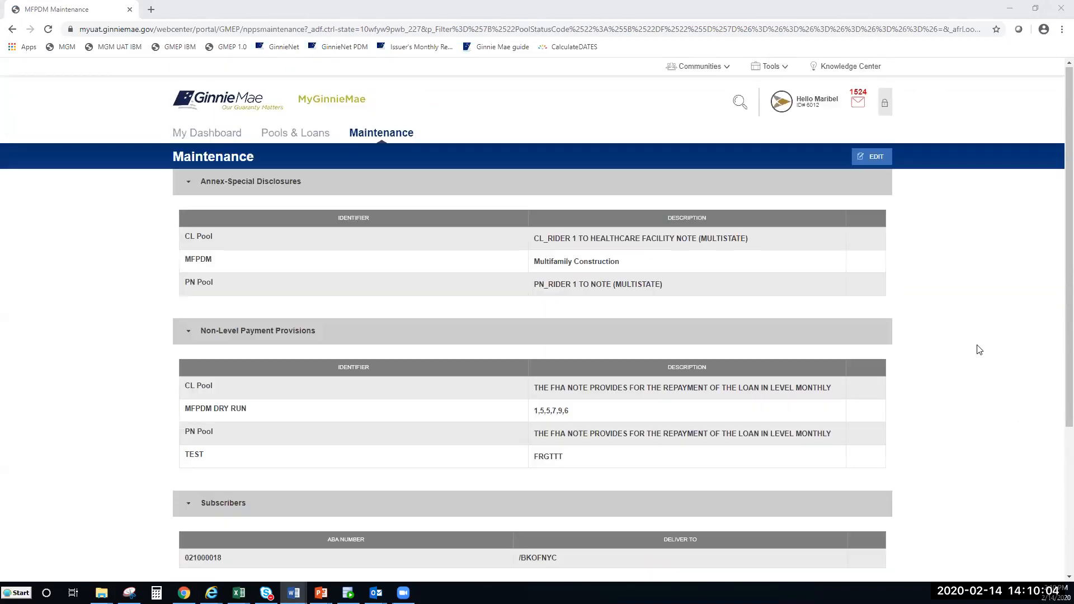
left_click(876, 159)
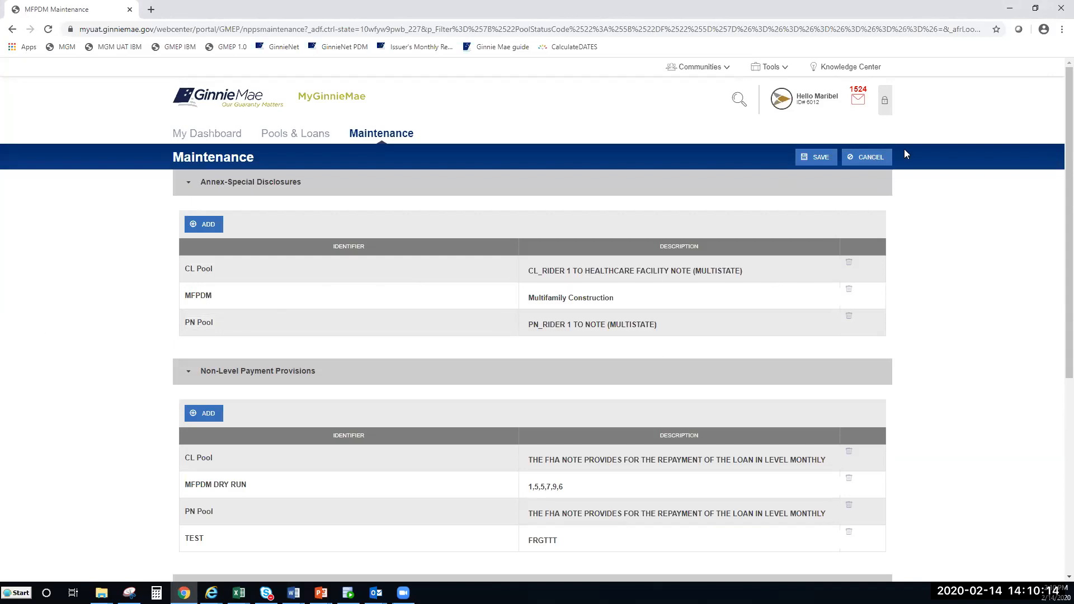
Step: Add blank rows to Annex-Special Disclosures, Non-Level Payment Provisions and Subscribers
left_click(202, 225)
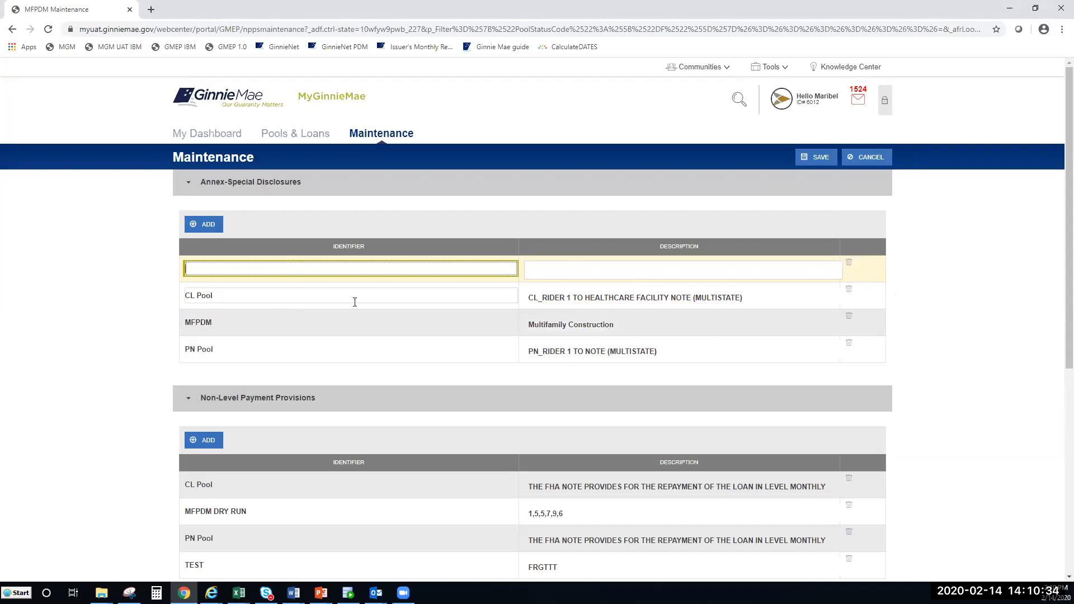
scroll(263, 281, "down", 1)
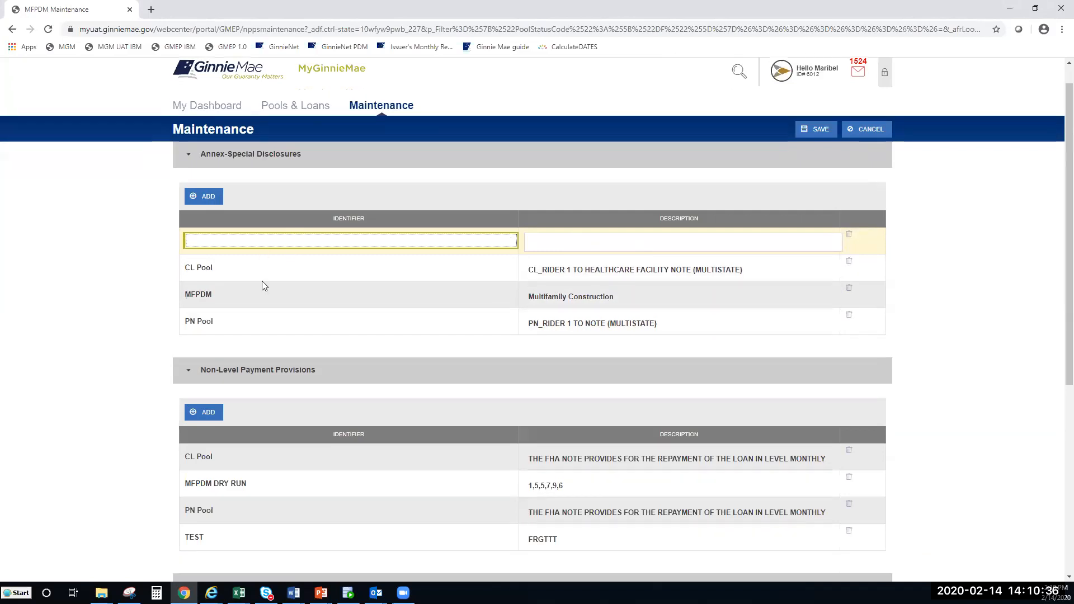
left_click(215, 386)
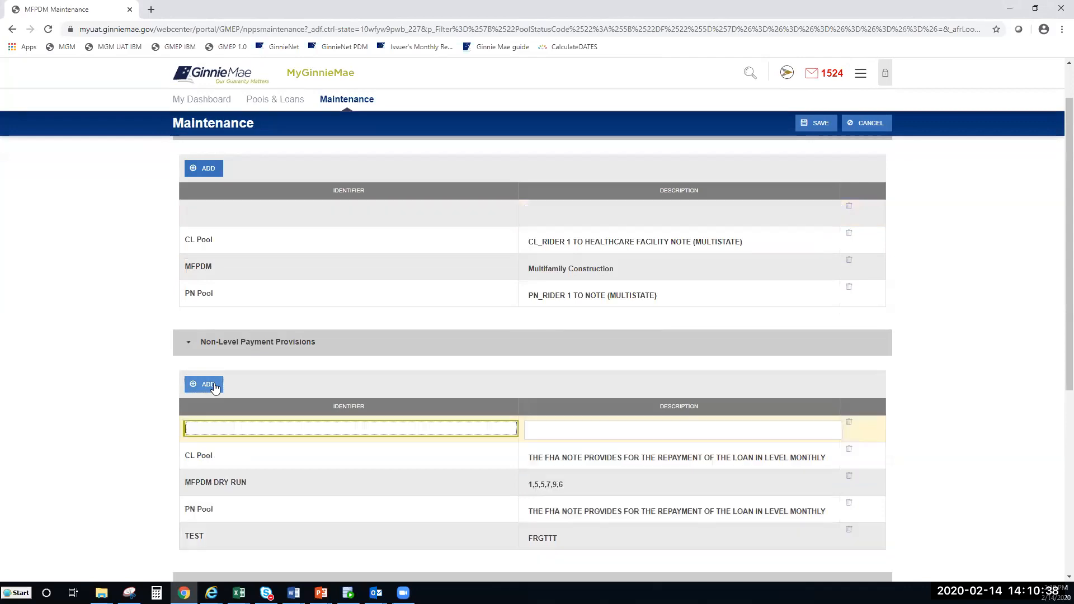
scroll(216, 391, "down", 4)
left_click(217, 395)
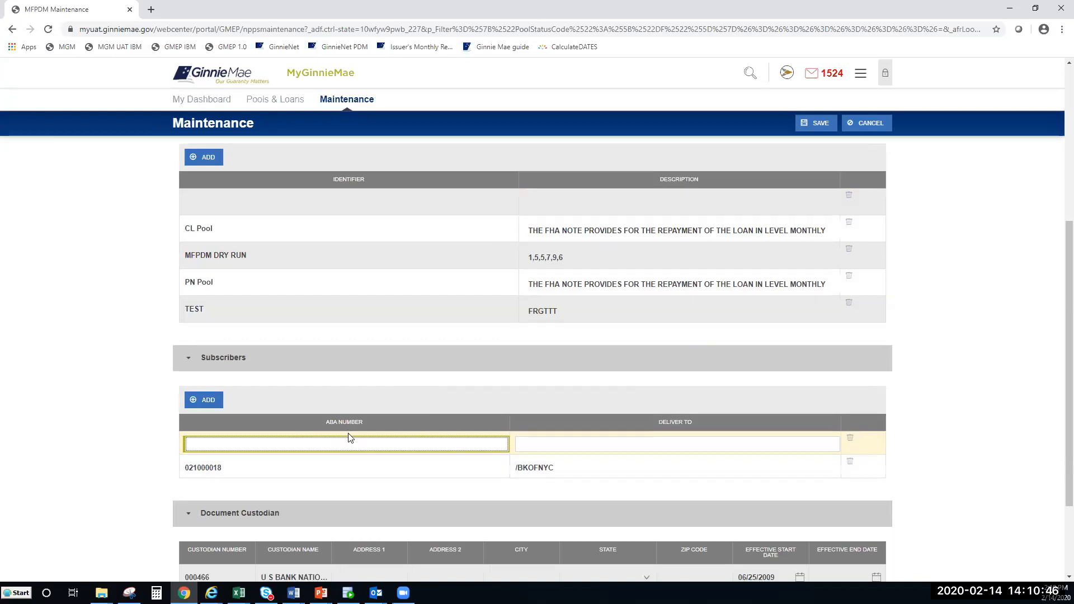
Step: Try editing the document custodian's address, then attempt to save the Maintenance changes
scroll(350, 439, "down", 2)
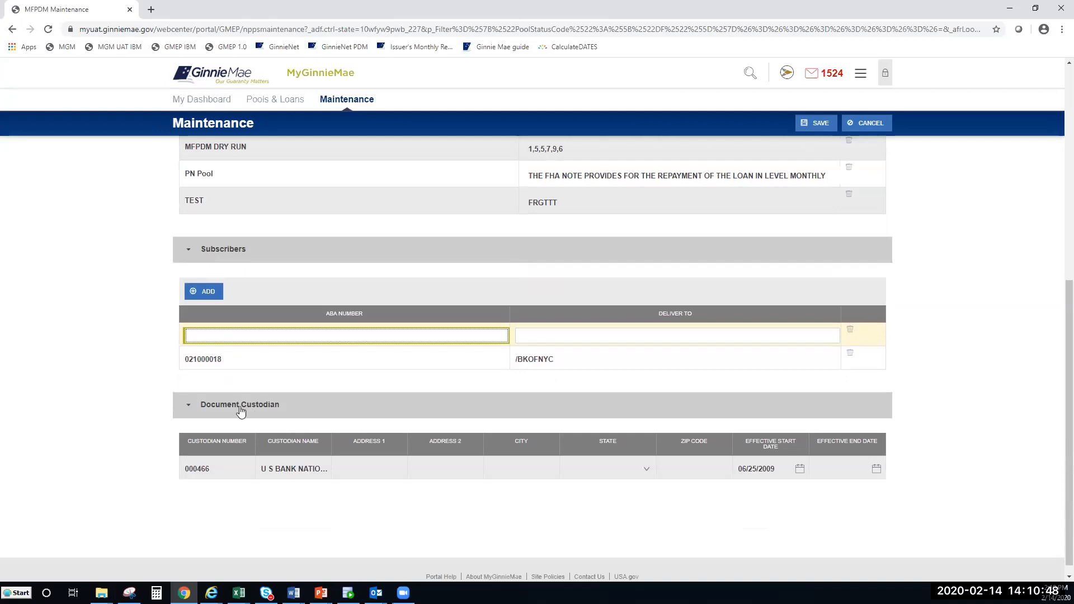
left_click(378, 470)
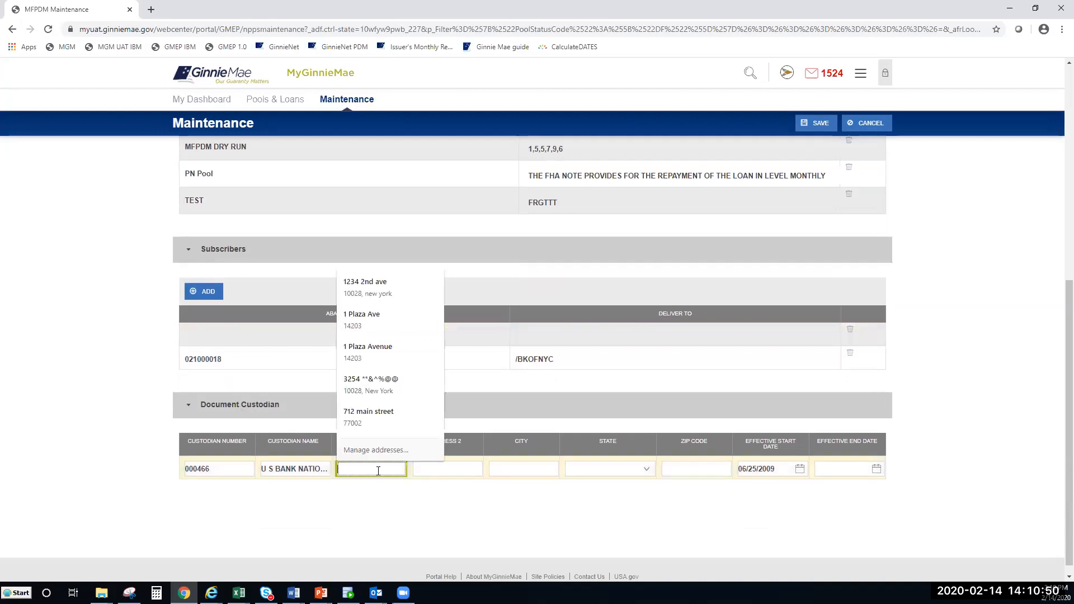
left_click(480, 507)
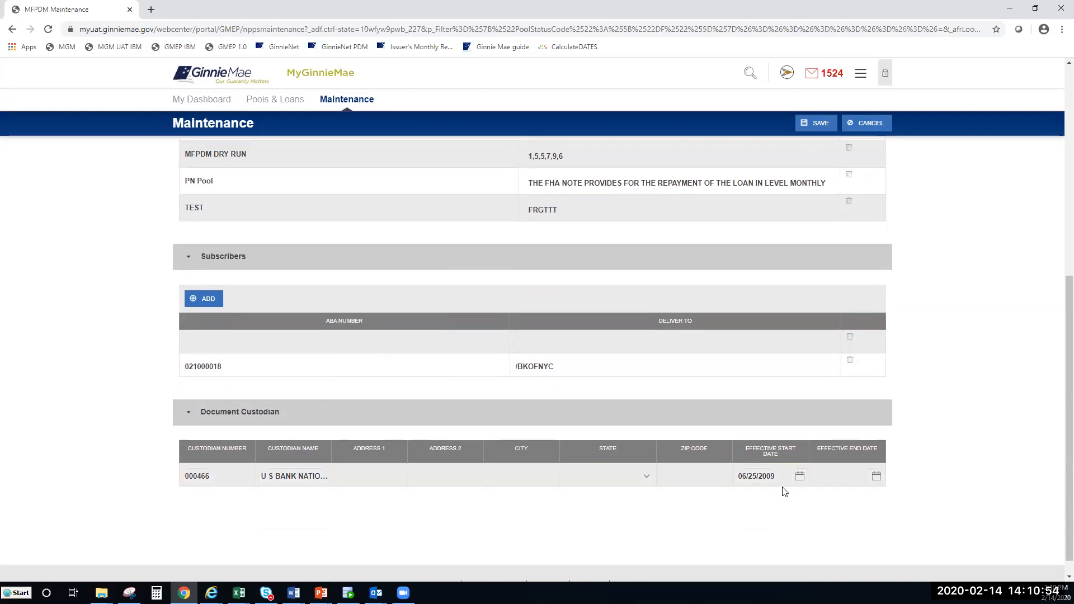
scroll(783, 491, "up", 4)
scroll(781, 489, "up", 2)
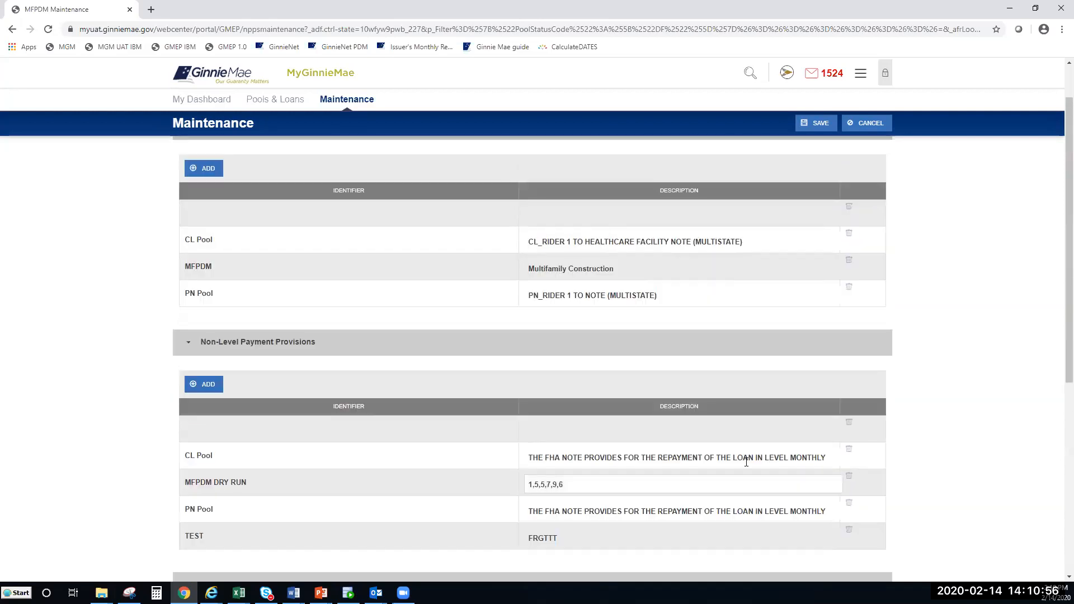
scroll(733, 442, "up", 2)
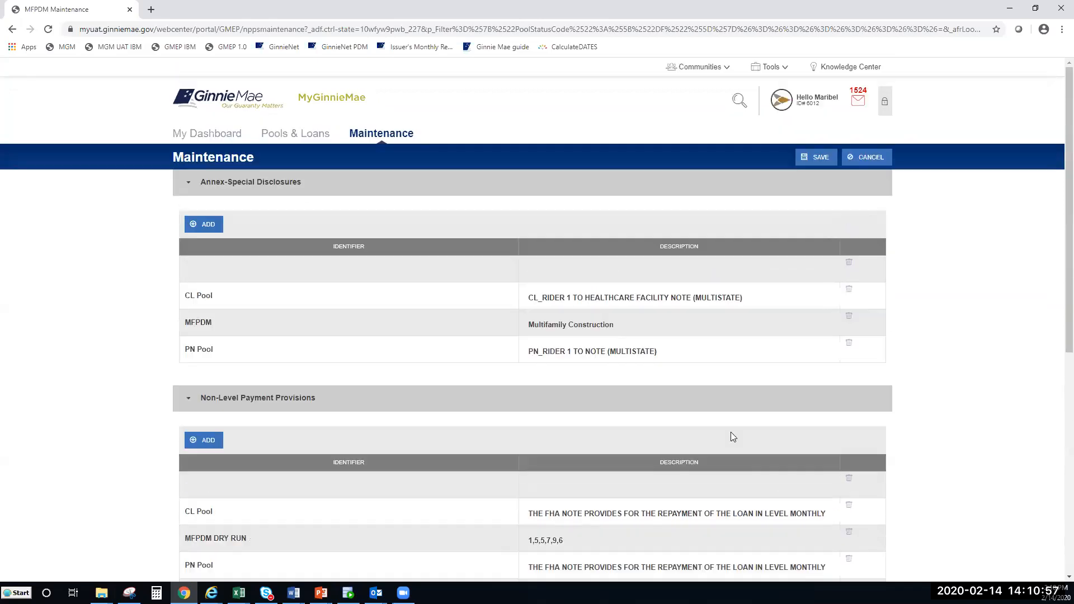
left_click(813, 169)
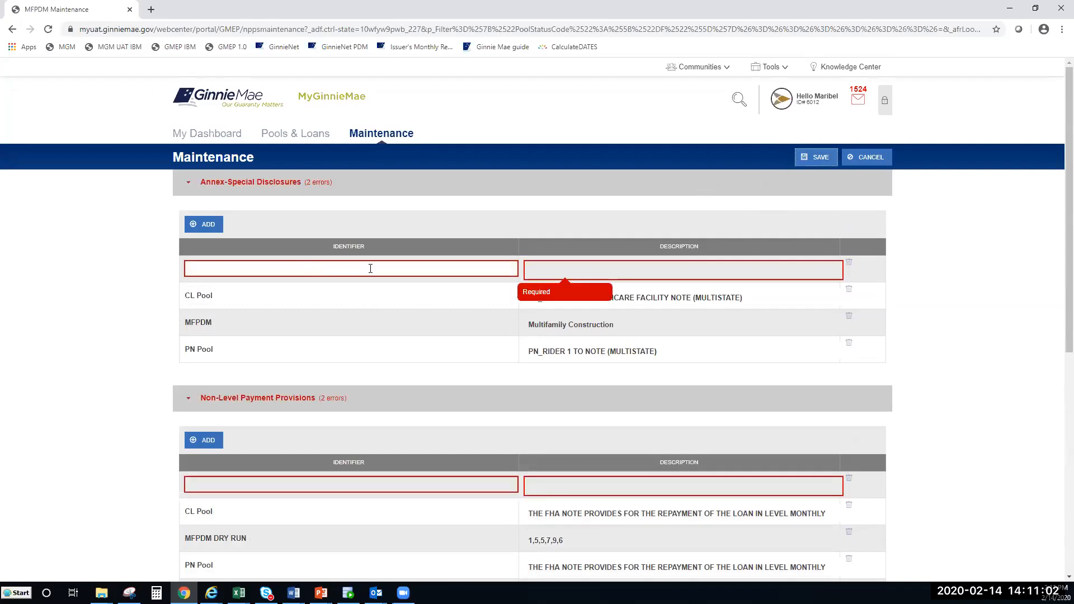
Step: Inspect the required Identifier error on the blank row, then cancel the Maintenance edits
mouse_move(606, 269)
left_click(235, 267)
left_click(298, 294)
left_click(379, 271)
left_click(880, 158)
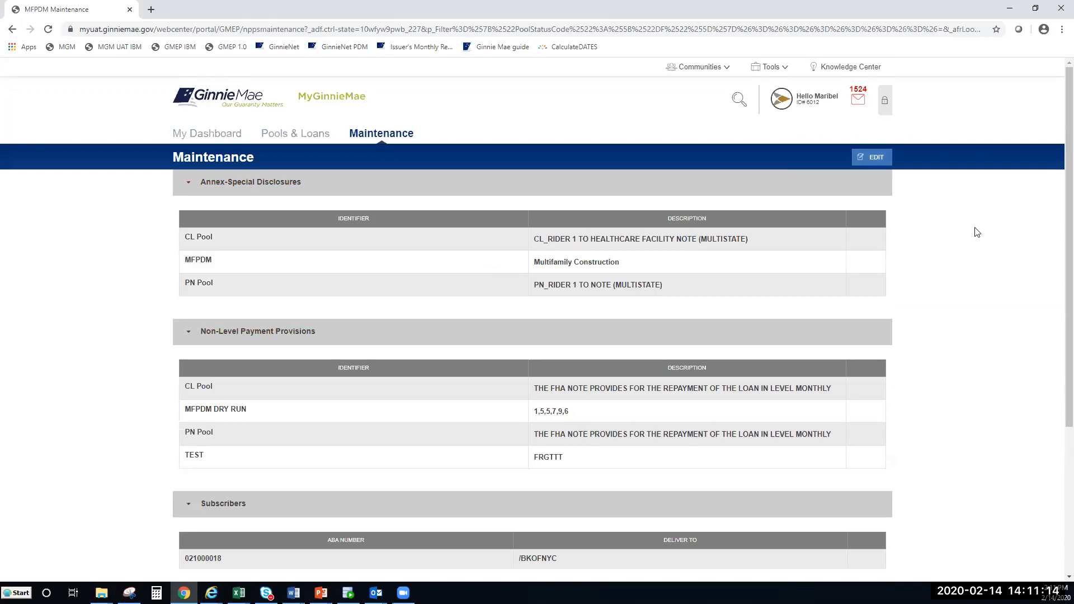
scroll(780, 286, "down", 2)
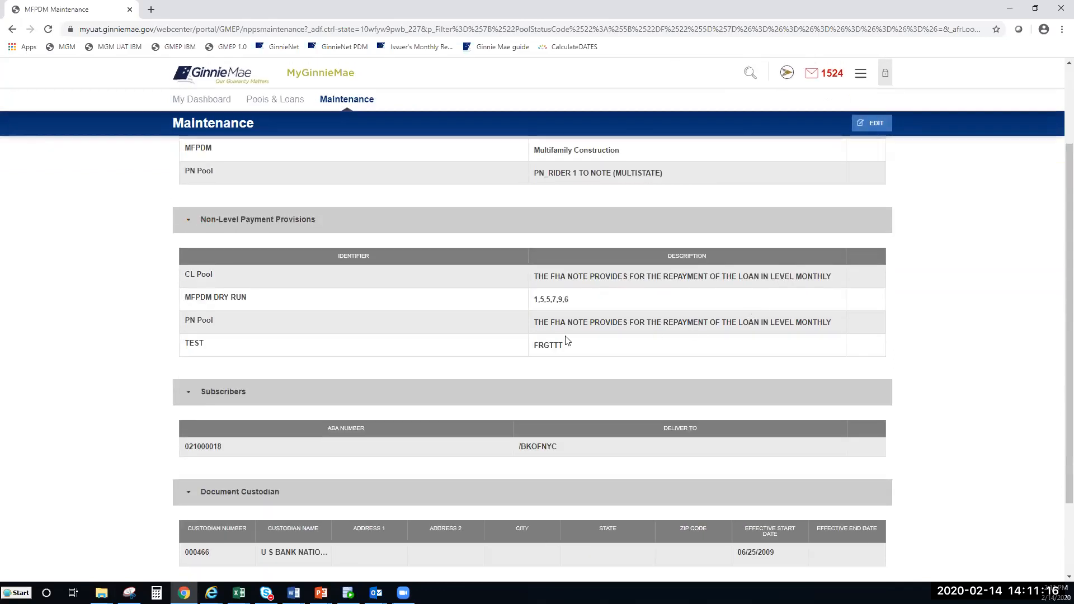
Step: Check the Word document, then return to the portal's Pools & Loans list of 37 pools
key("alt+Tab")
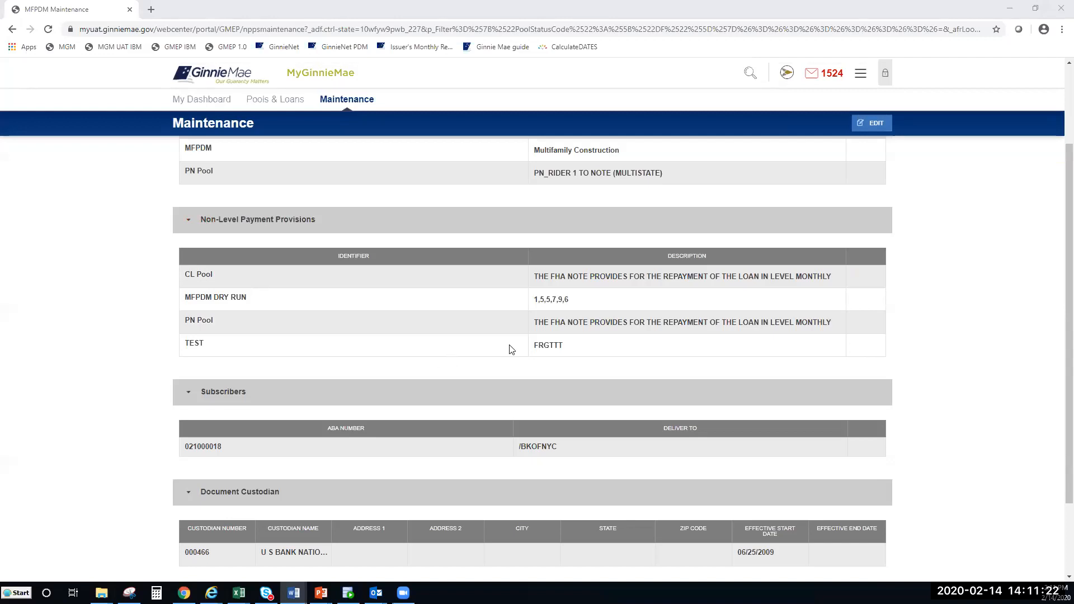
left_click(972, 328)
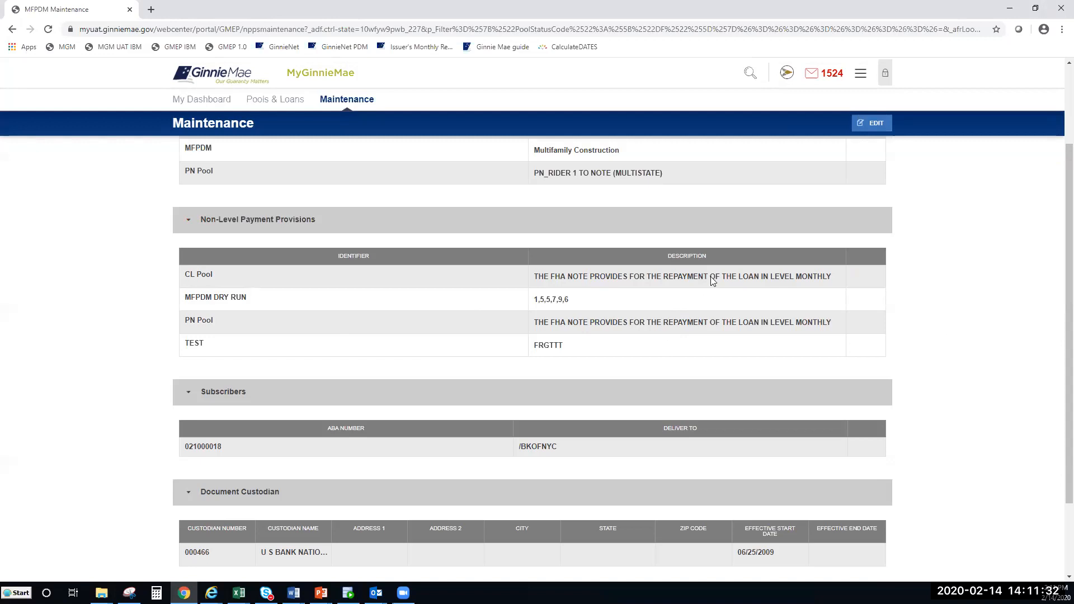
scroll(698, 308, "down", 3)
left_click(265, 100)
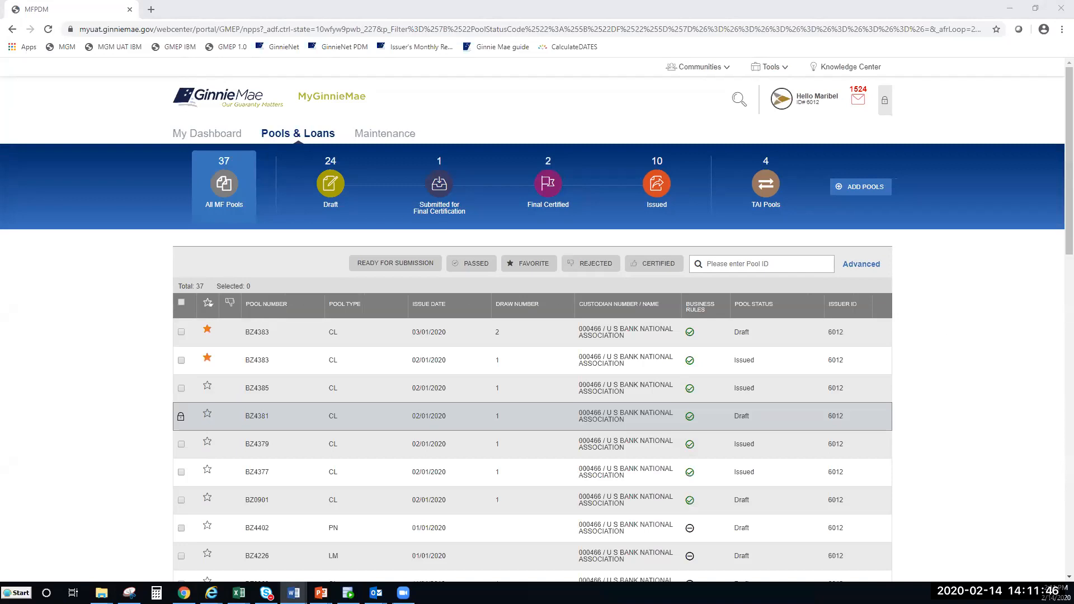
Step: Sort the 37 pools by pool type so RX pools BZ4407 and BZ4406 lead
key("alt+Tab")
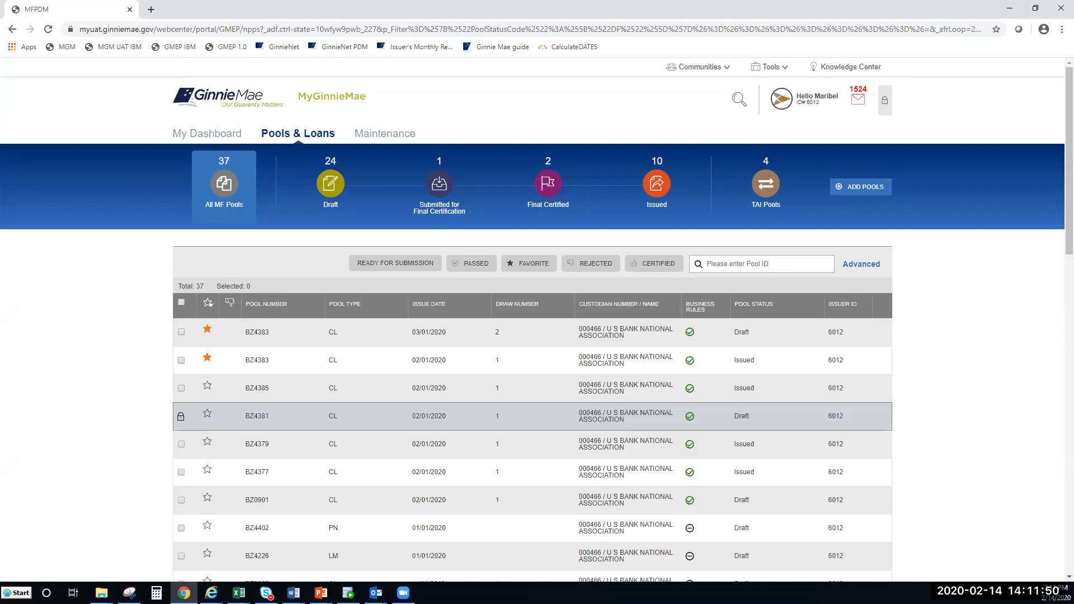
key("alt+Tab")
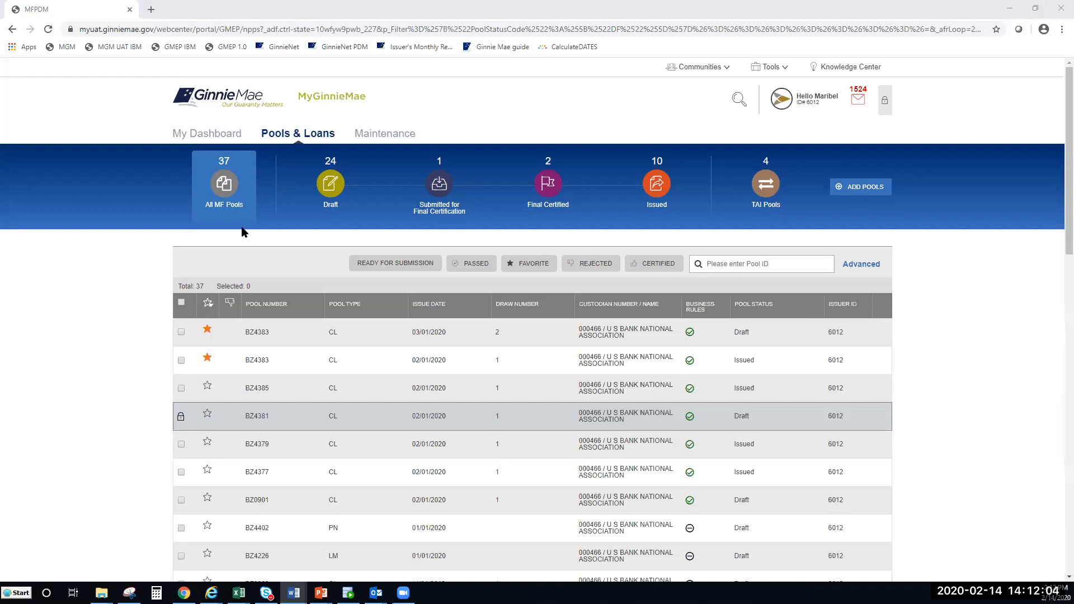
left_click(351, 304)
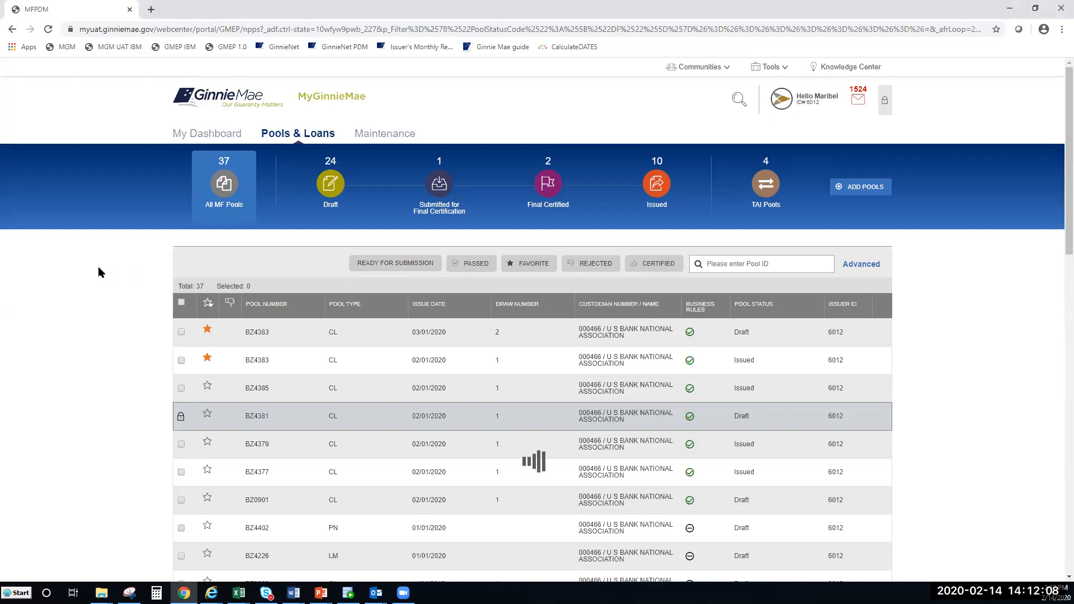
left_click(366, 309)
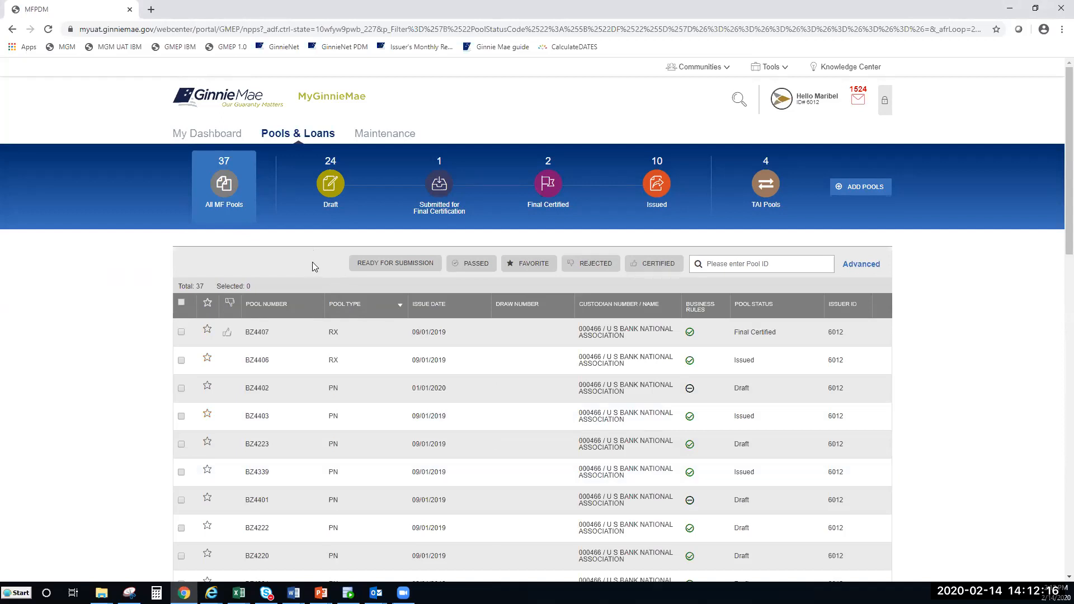
Step: Reverse the pool type sort, then sort by issue date descending so BZ4383 (03/01/2020) leads
scroll(312, 262, "down", 1)
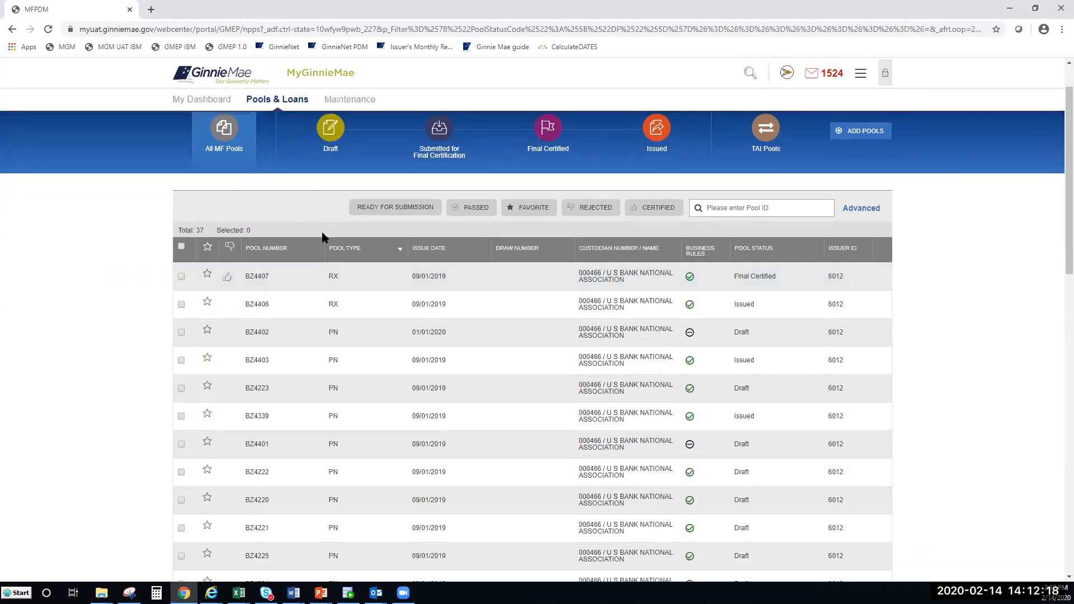
left_click(325, 250)
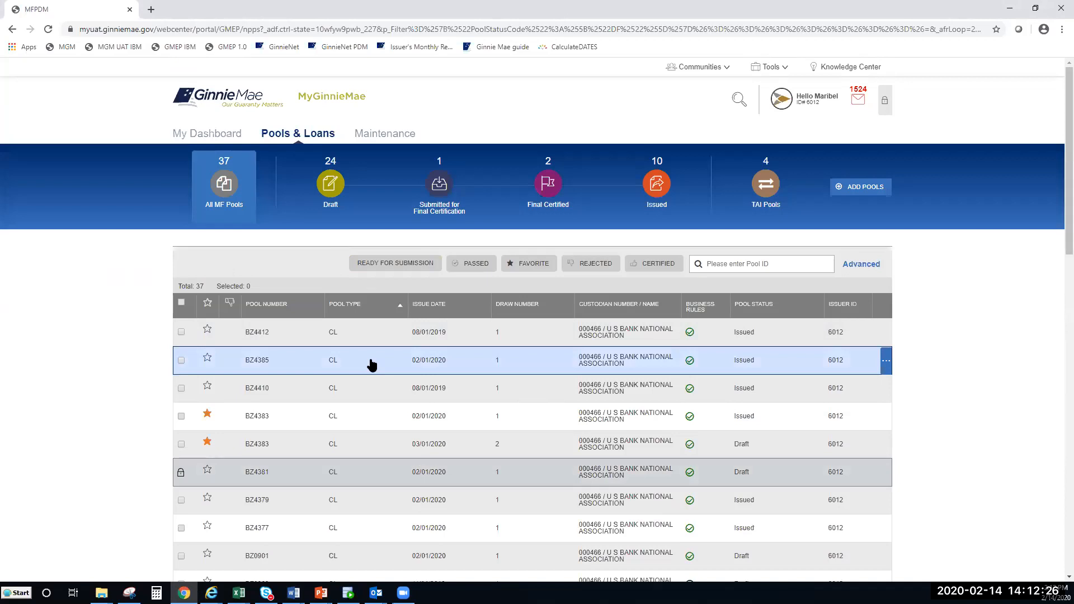
left_click(466, 306)
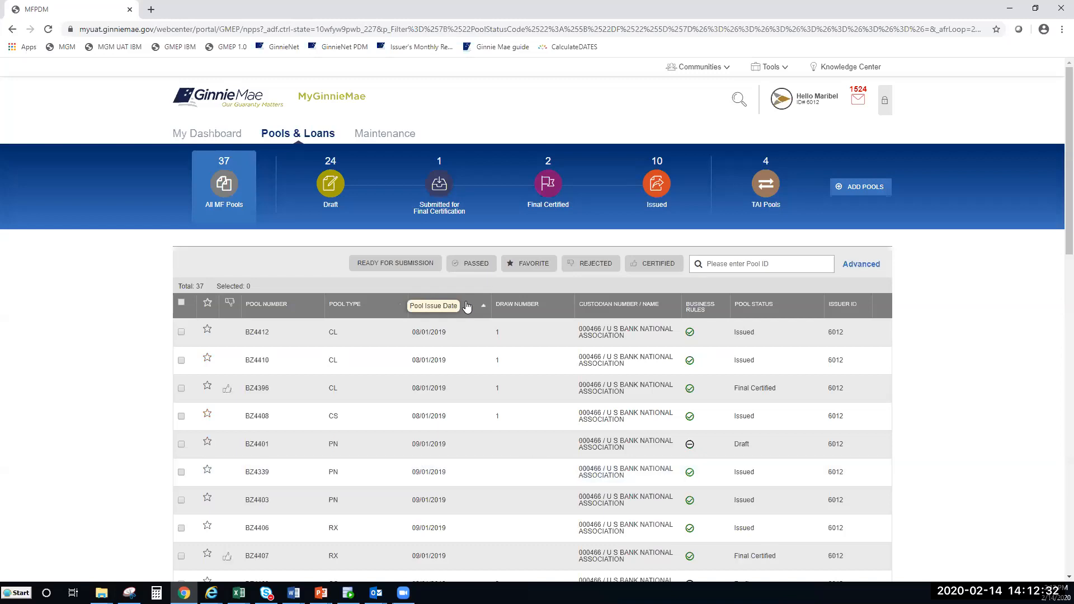
left_click(471, 307)
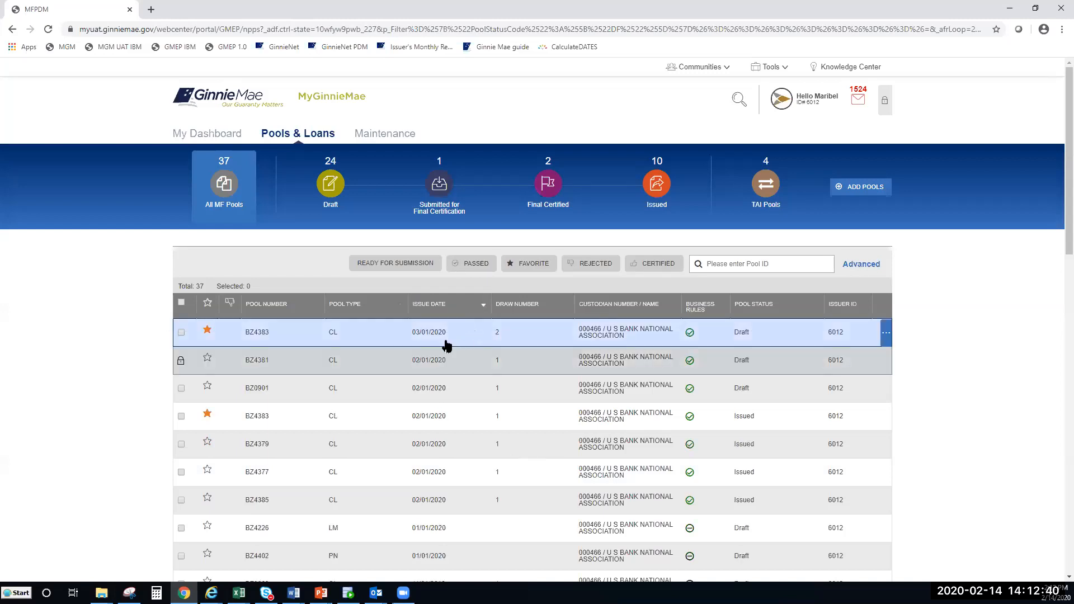
left_click(256, 362)
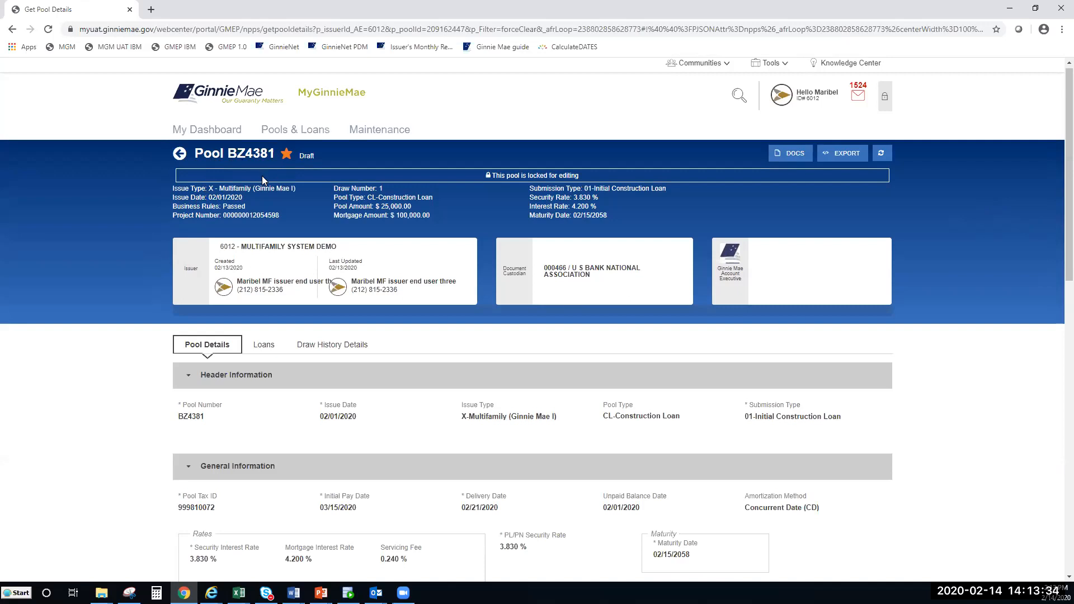
left_click_drag(173, 192, 295, 200)
left_click(292, 198)
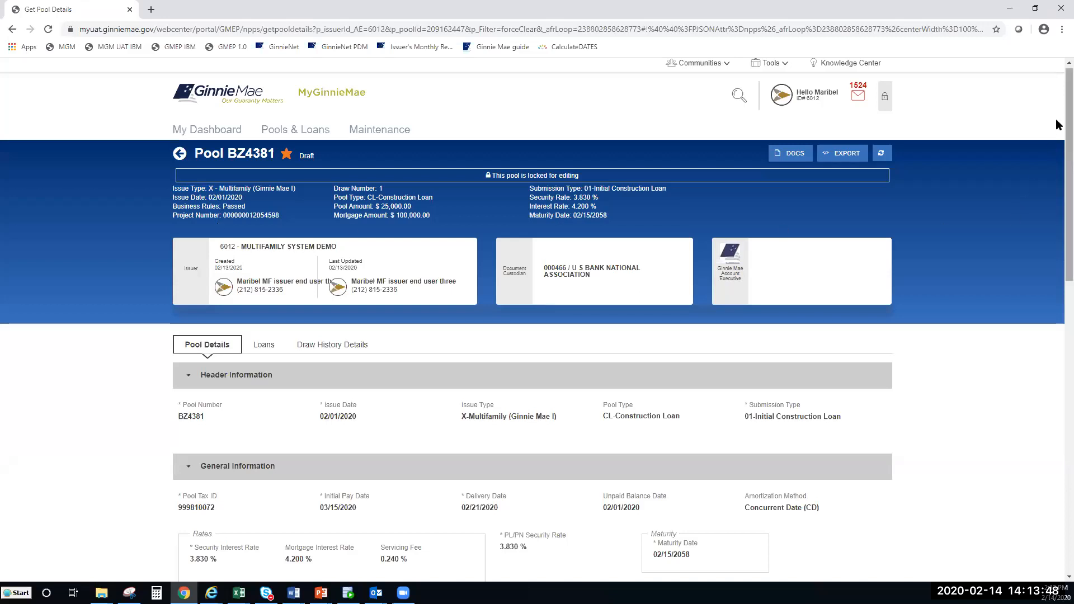
scroll(1056, 129, "down", 1)
left_click_drag(1057, 147, 1056, 138)
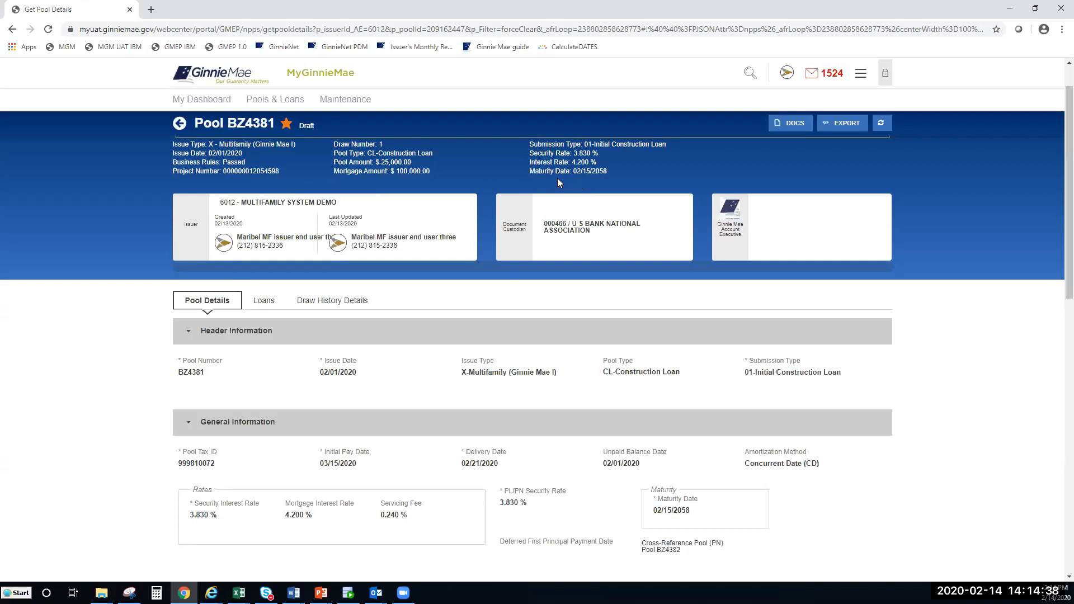
scroll(557, 178, "down", 1)
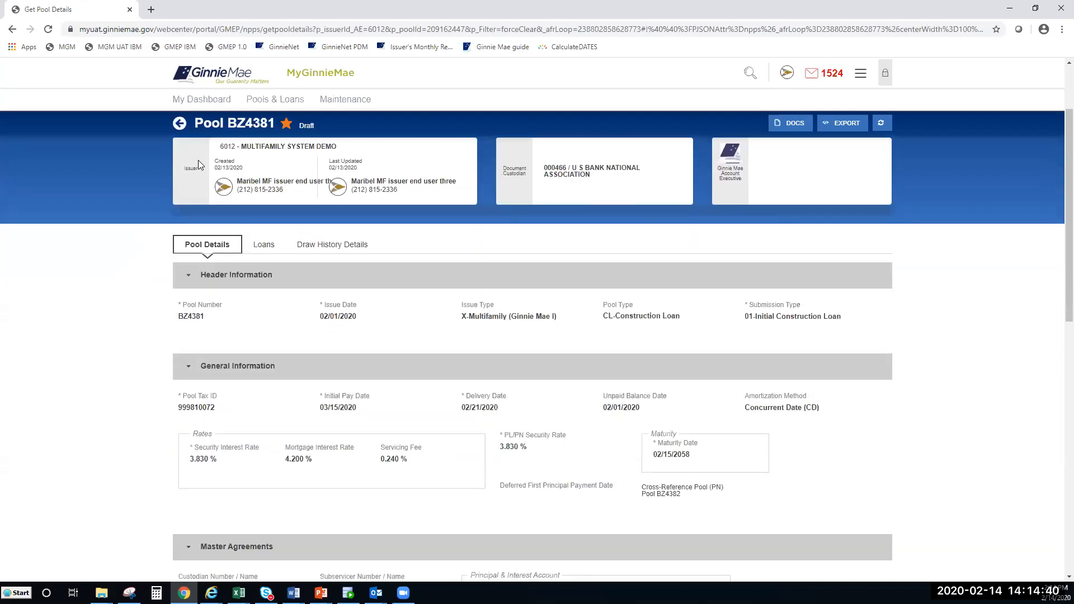
left_click_drag(1069, 200, 1069, 197)
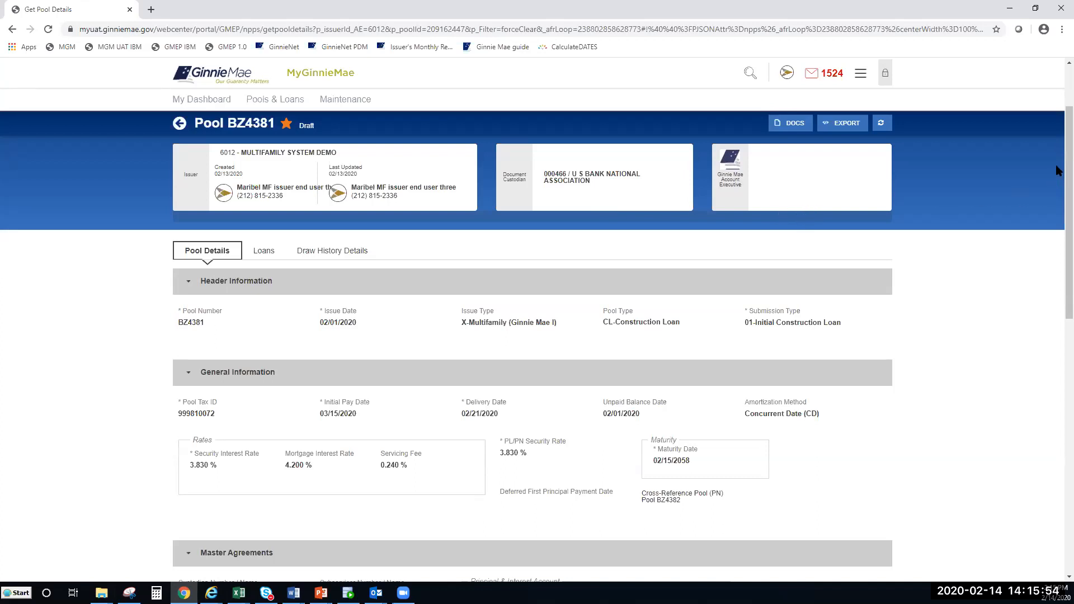
left_click_drag(1057, 155, 1058, 193)
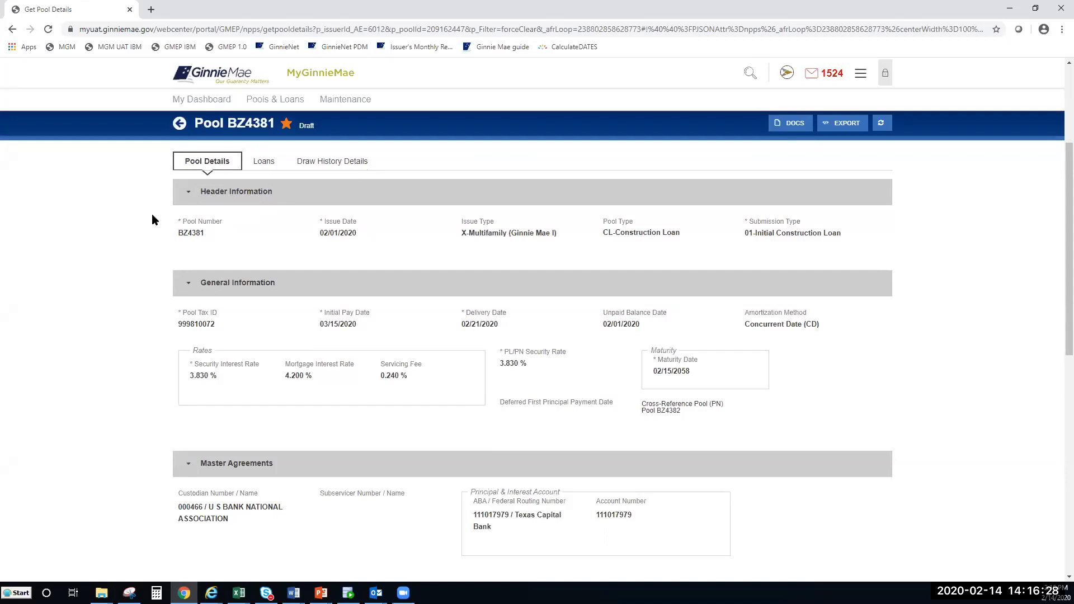
Step: Collapse Header Information through Pool Statistics, then reopen only Header Information for pool BZ4381
left_click(189, 193)
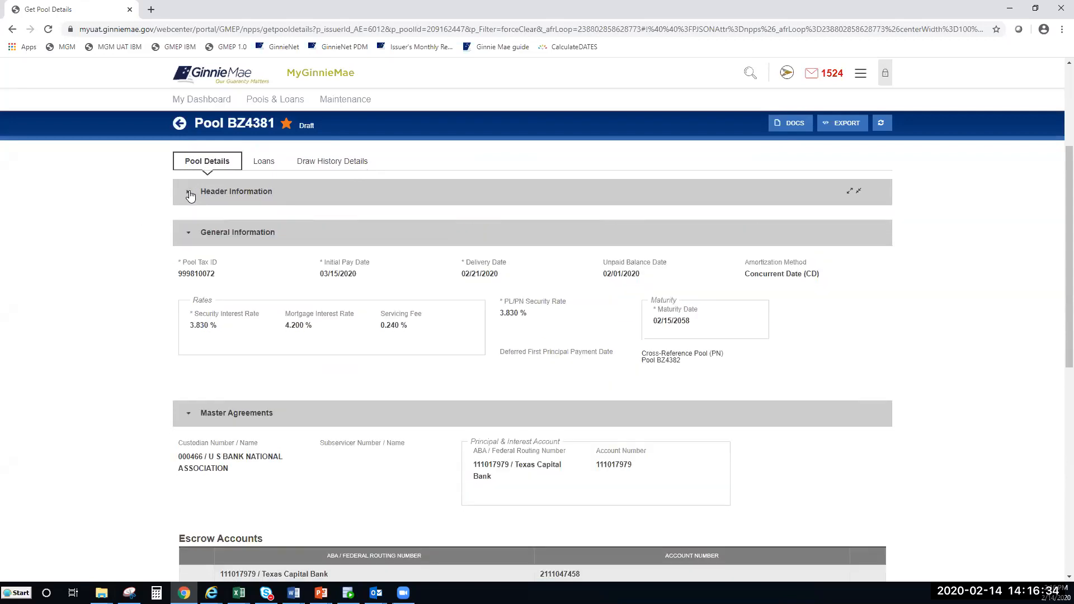
left_click(187, 236)
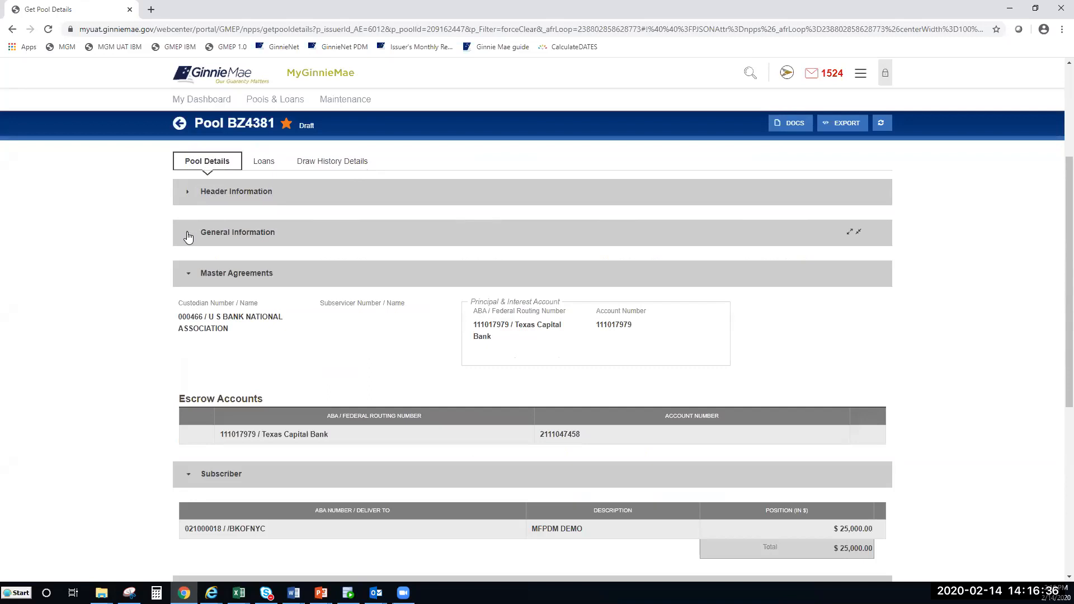
left_click(189, 275)
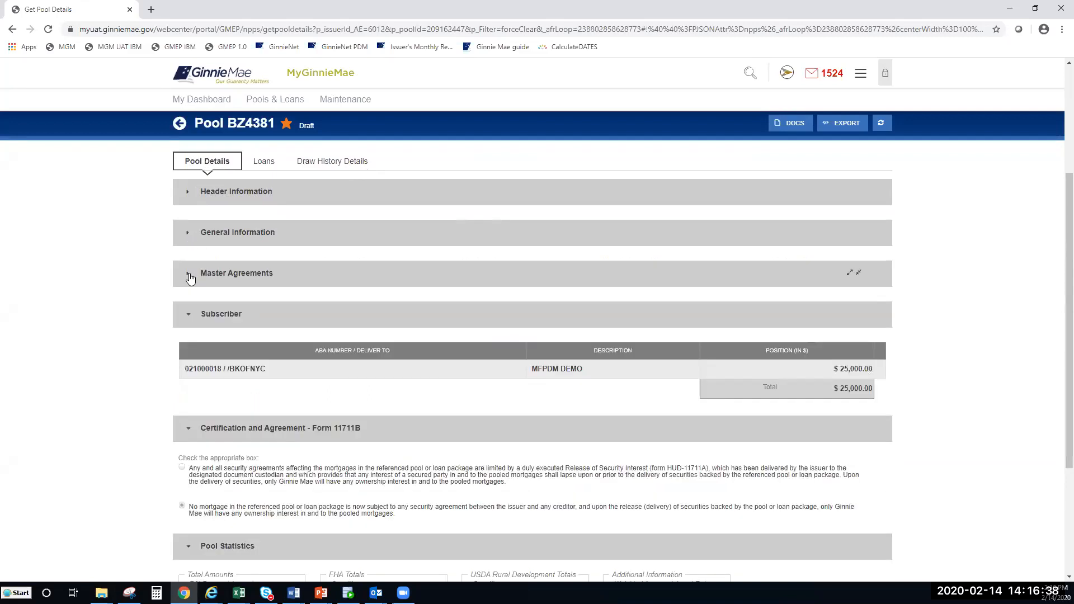
left_click(186, 318)
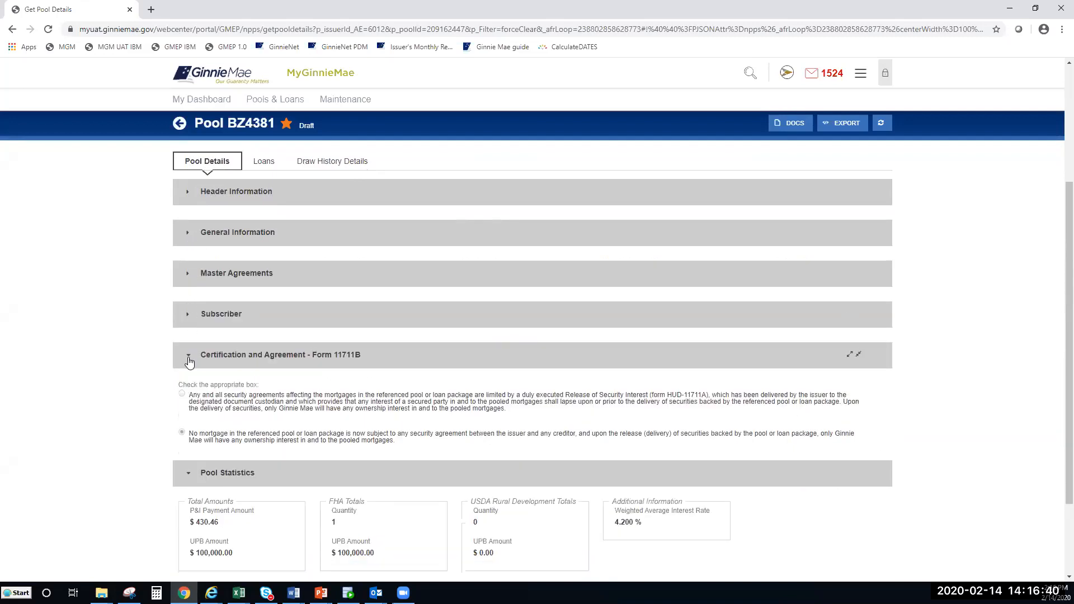
left_click(189, 361)
left_click(186, 397)
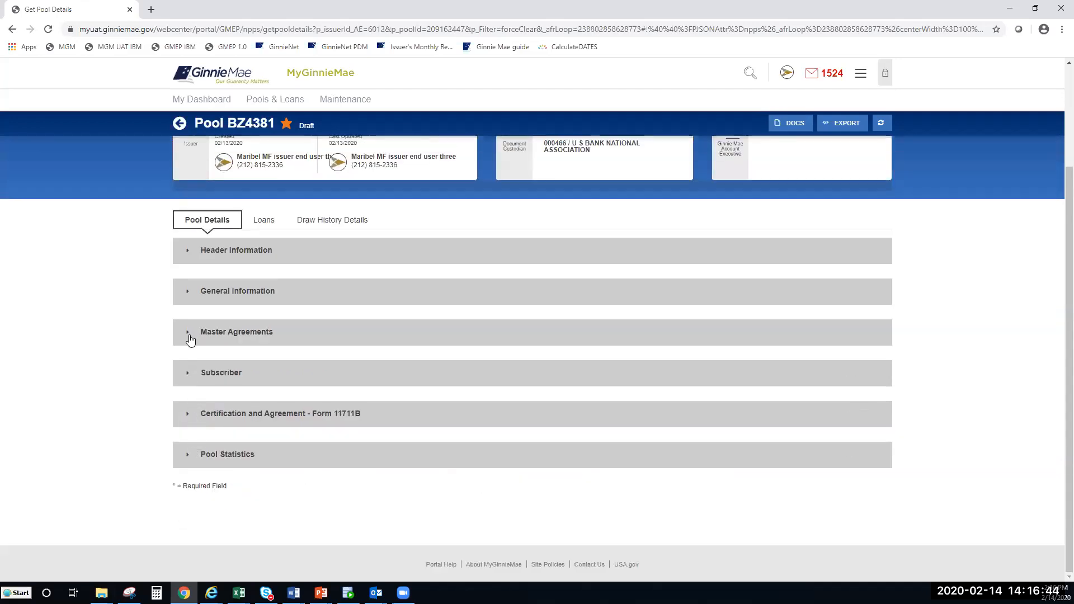
left_click(188, 253)
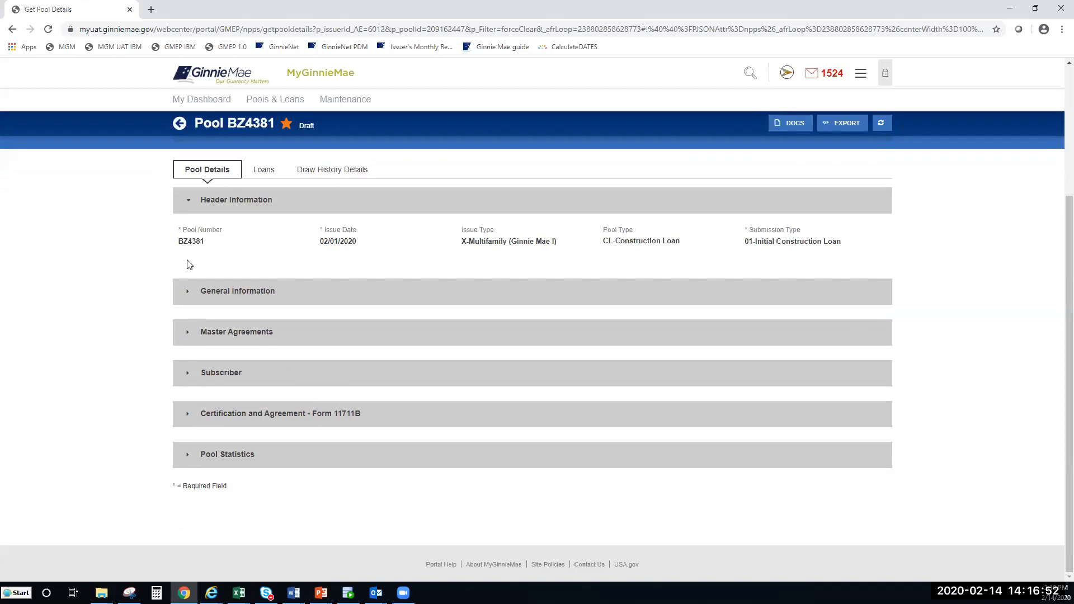
Step: Expand General Information for BZ4381, showing 4.200% mortgage rate, 0.240% servicing fee and cross-reference BZ4382
left_click(189, 294)
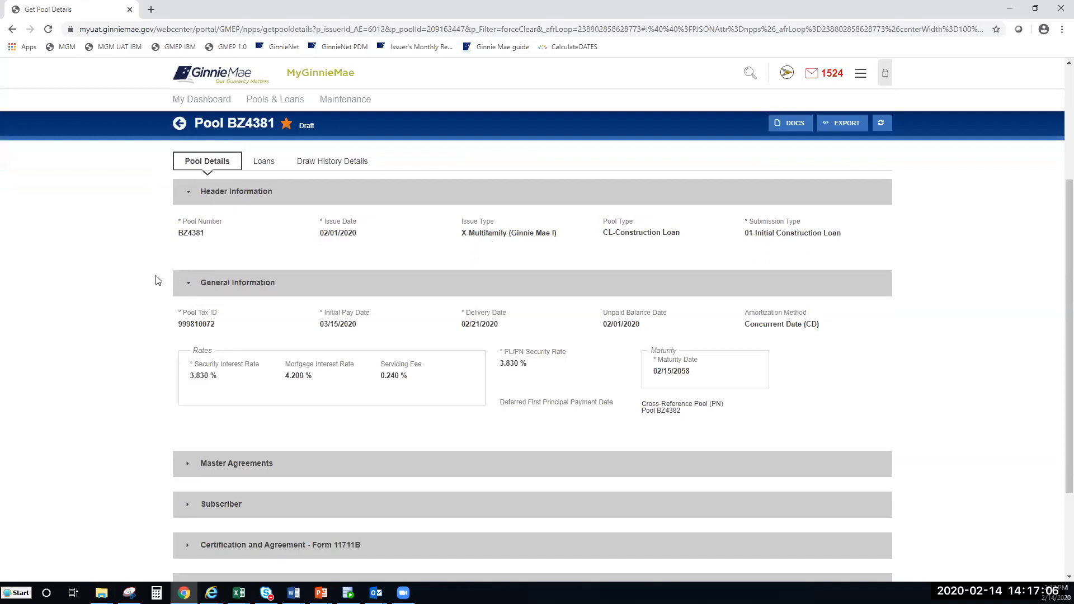
scroll(1056, 235, "down", 2)
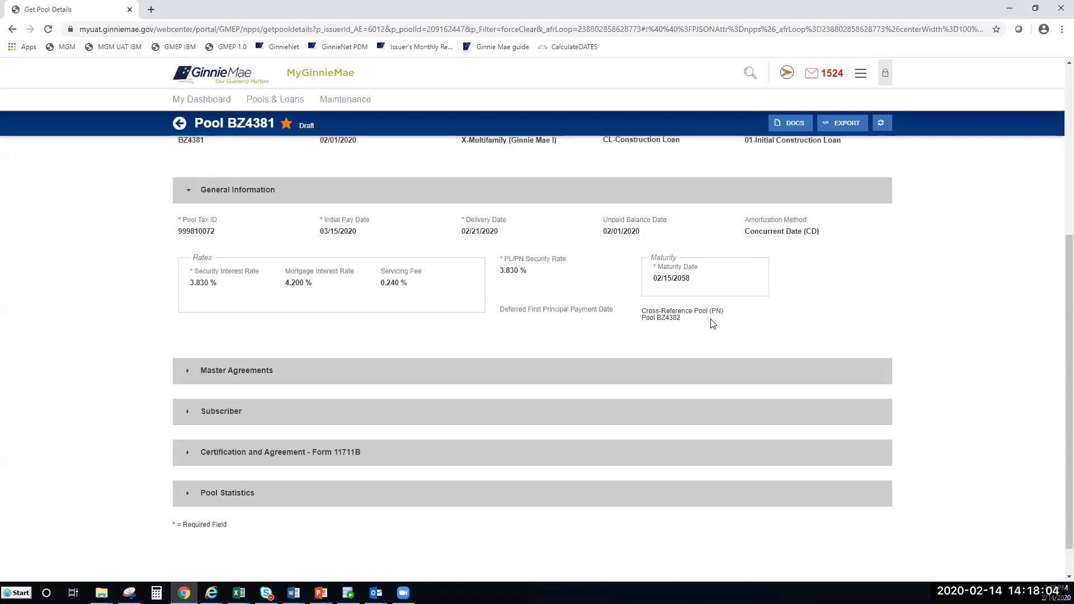
scroll(1056, 361, "down", 1)
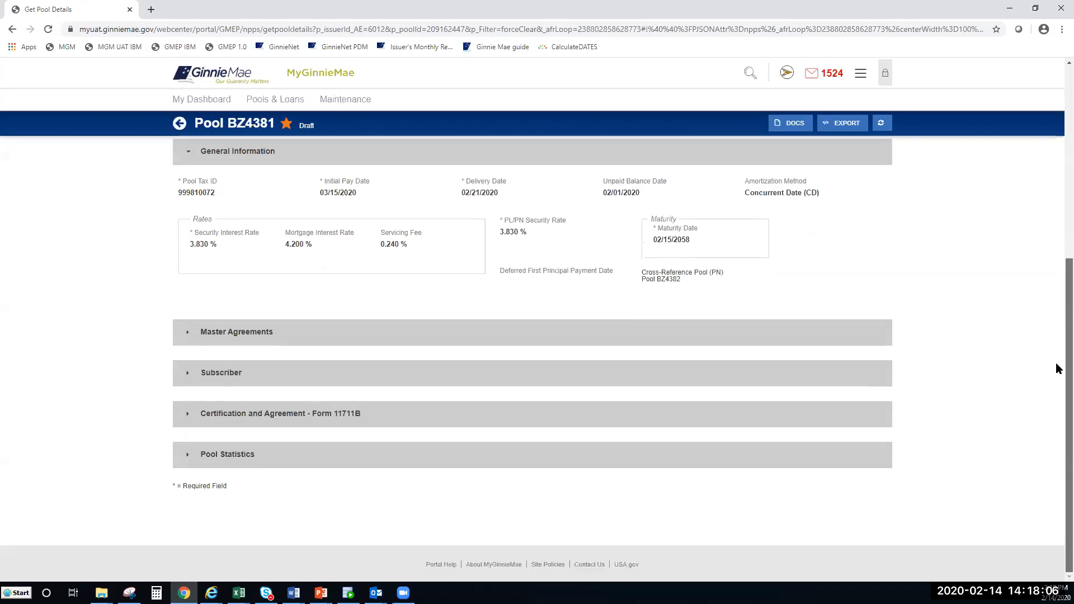
Step: Expand Master Agreements to show the U S Bank custodian, Texas Capital Bank P&I account and Escrow Accounts table
left_click(186, 333)
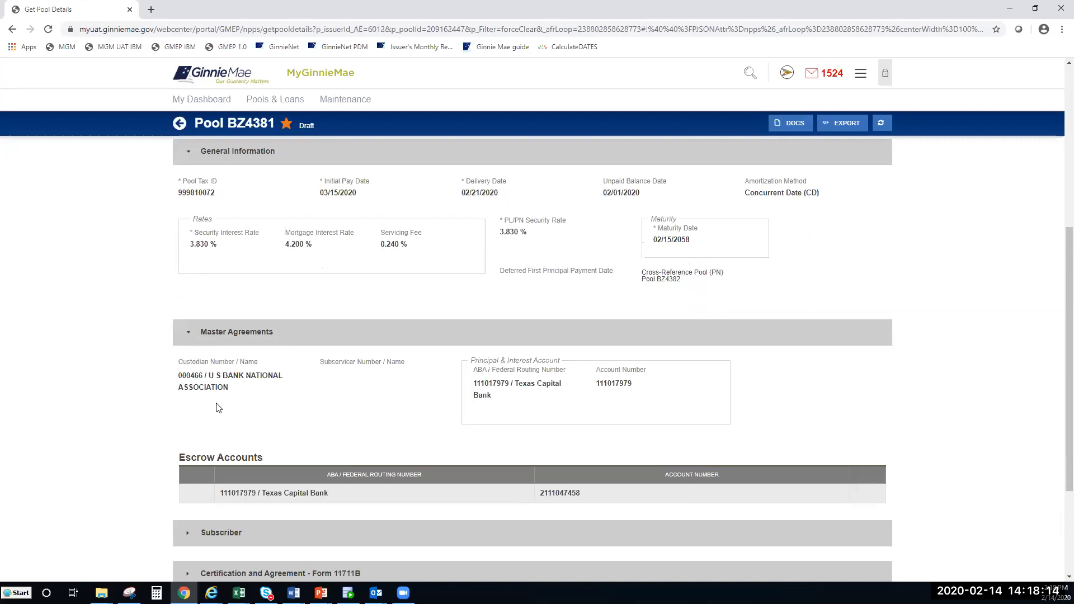
scroll(219, 408, "down", 1)
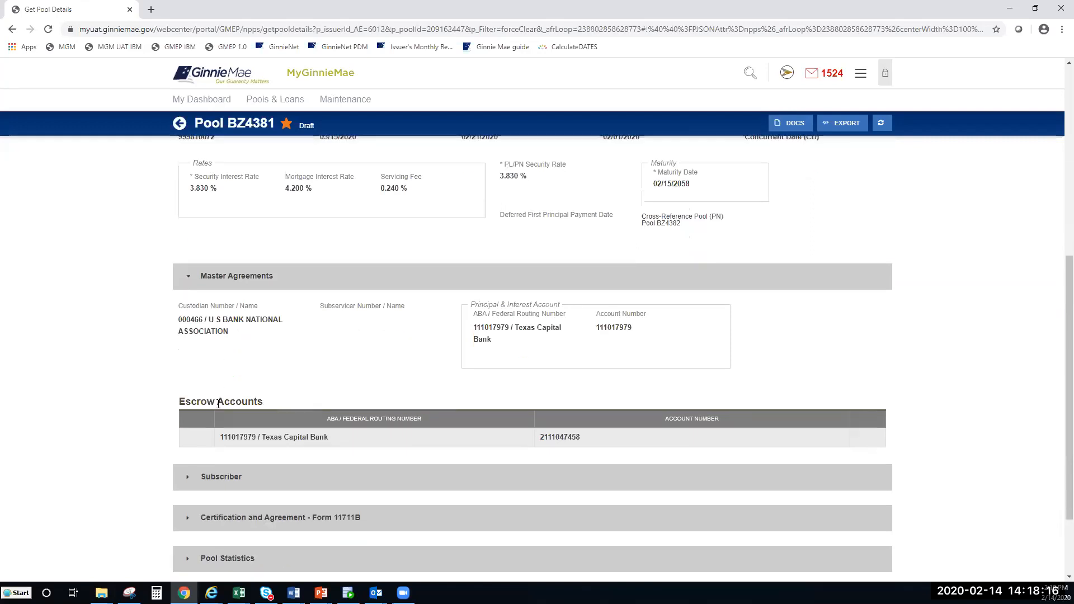
scroll(218, 376, "down", 1)
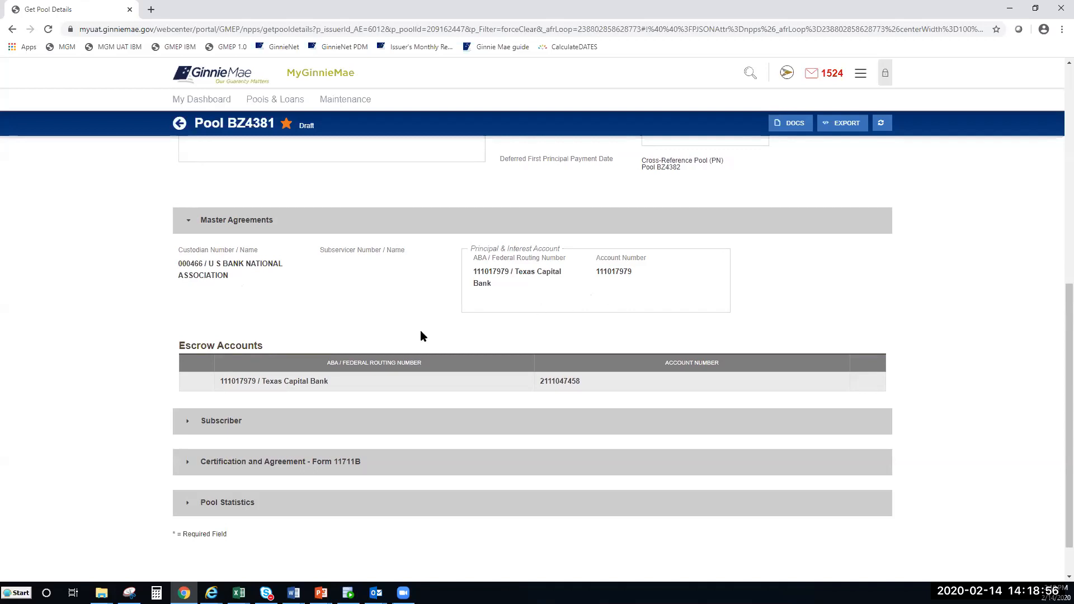
scroll(232, 386, "down", 2)
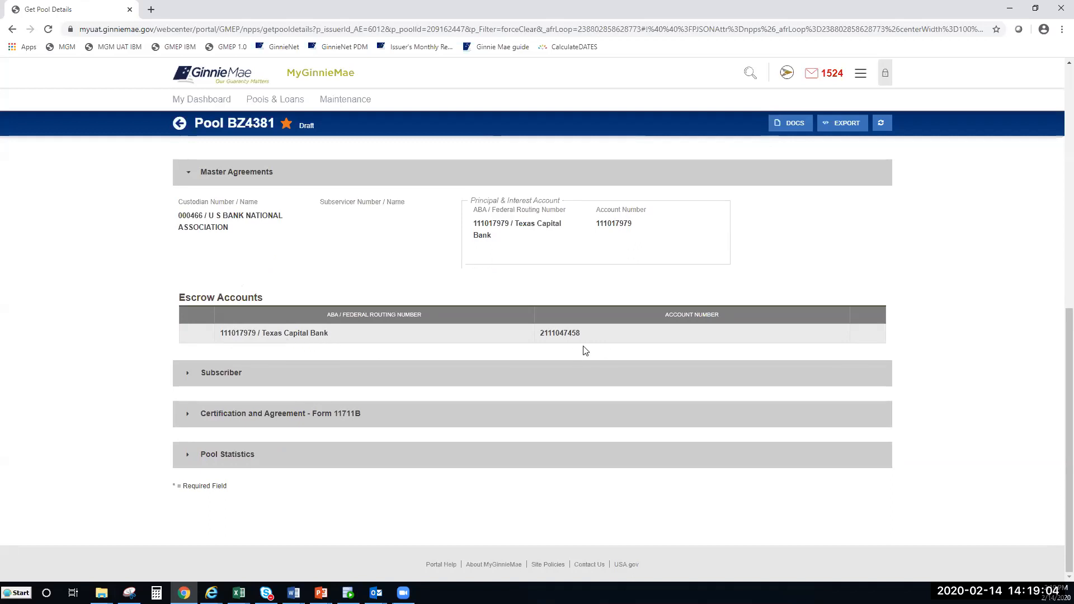
Step: Expand the Subscriber, Form 11711B certification and Pool Statistics sections to show $430.46 P&I and 4.200% rate
left_click(188, 376)
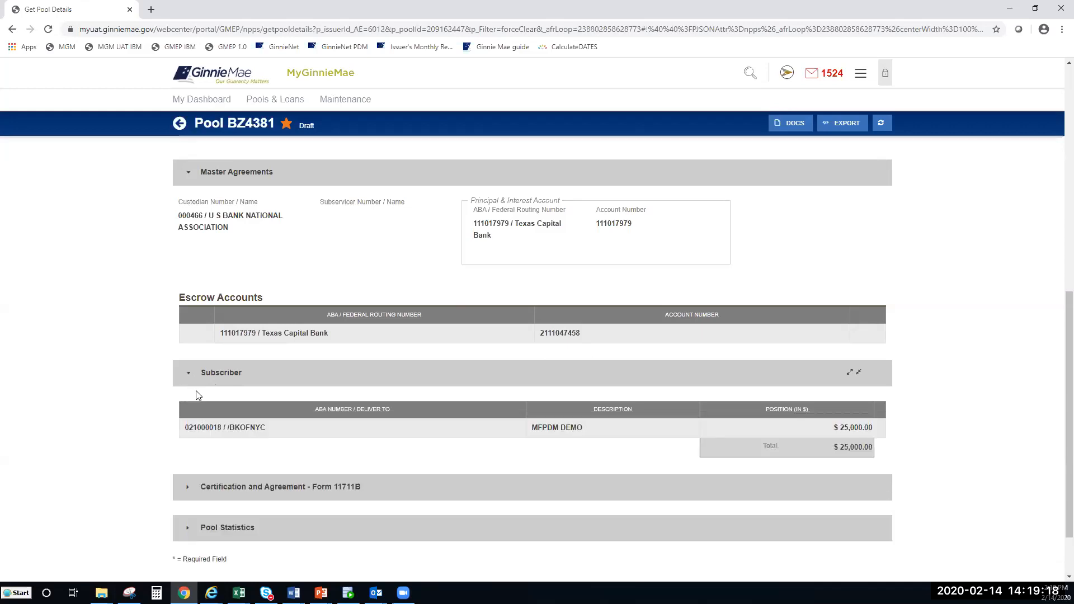
scroll(198, 396, "down", 2)
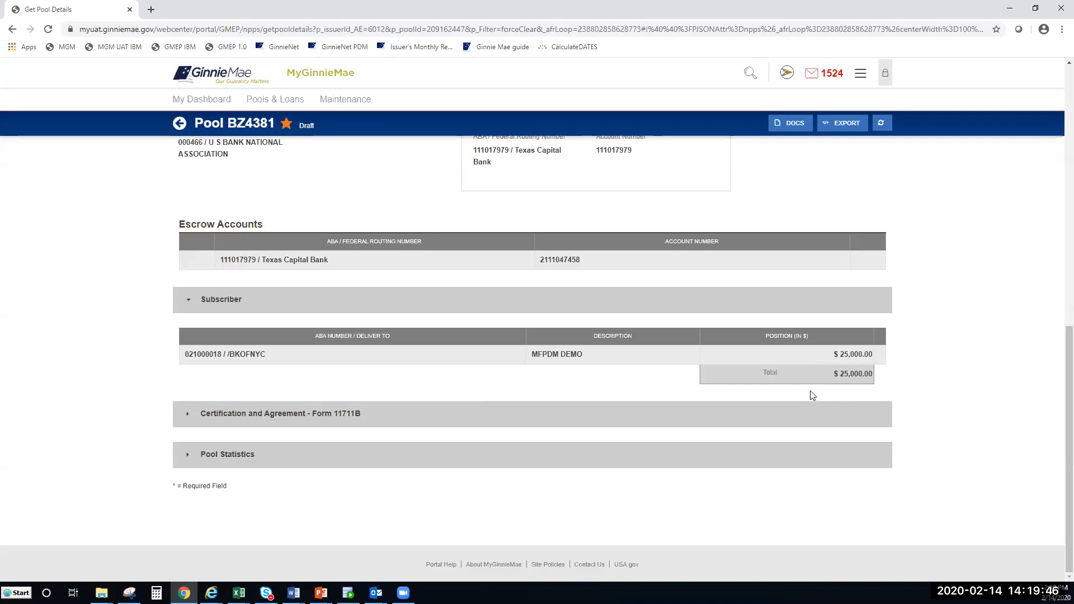
left_click(188, 417)
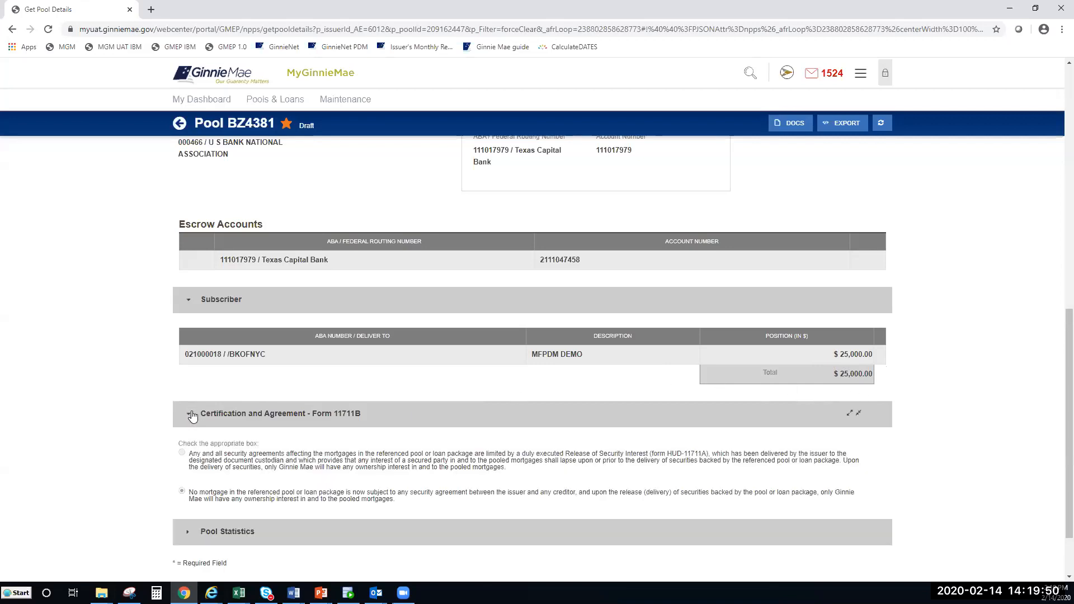
scroll(193, 415, "down", 1)
left_click(184, 462)
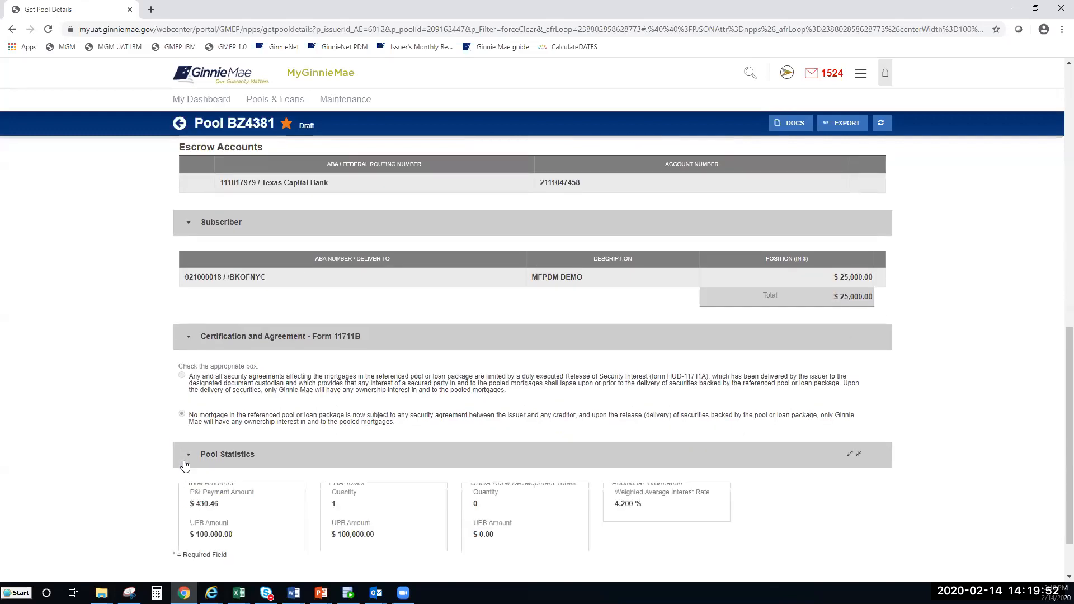
Step: Display BZ4381's Loans listing with its single $100,000.00 loan at 3.830% security rate
scroll(220, 433, "down", 2)
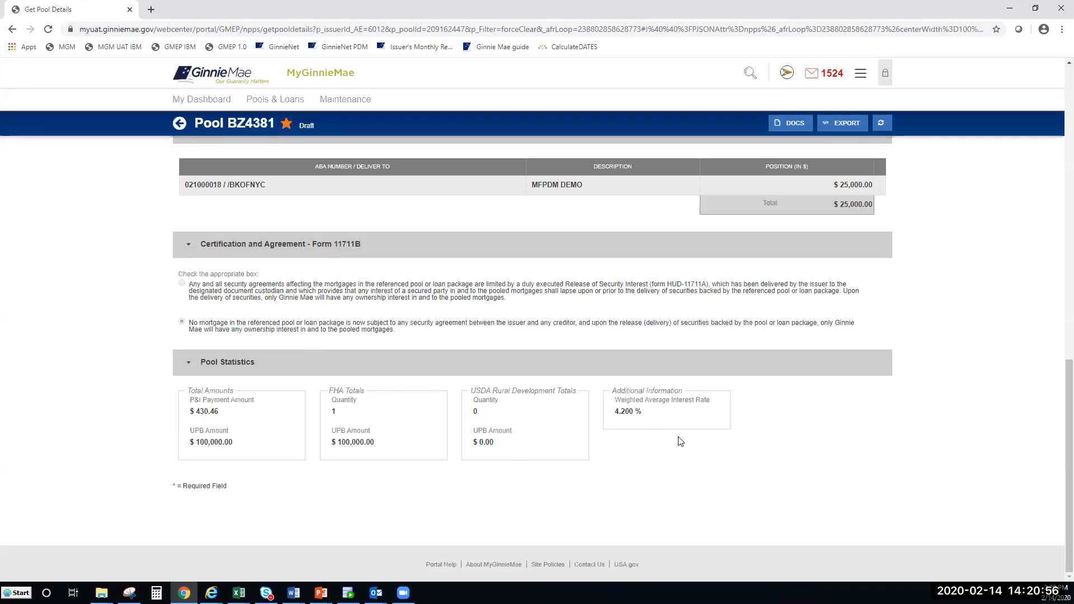
left_click_drag(1068, 439, 1057, 196)
scroll(1058, 174, "up", 2)
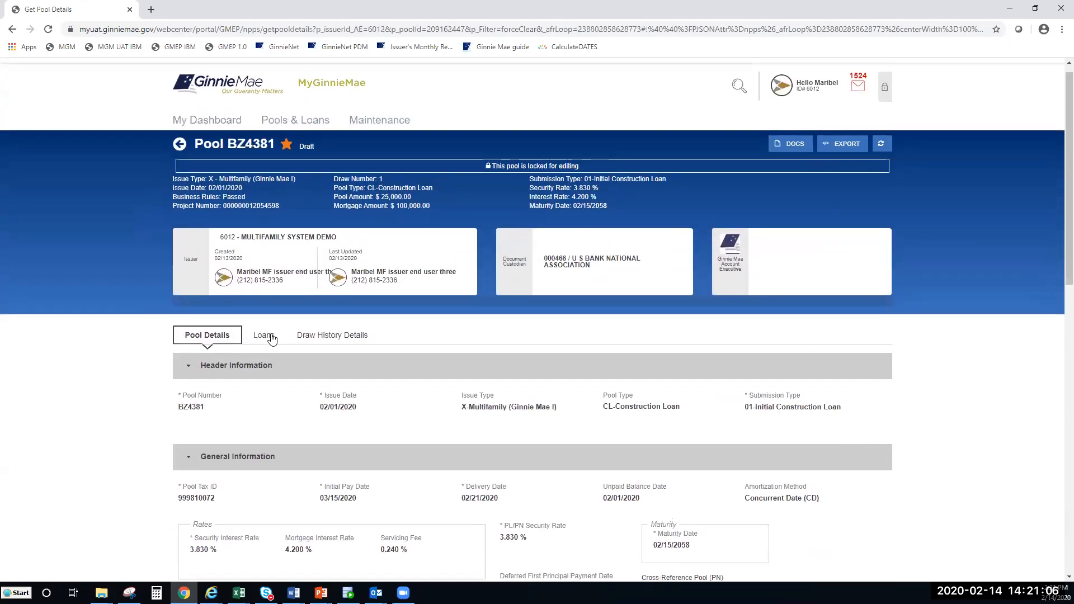
left_click(263, 337)
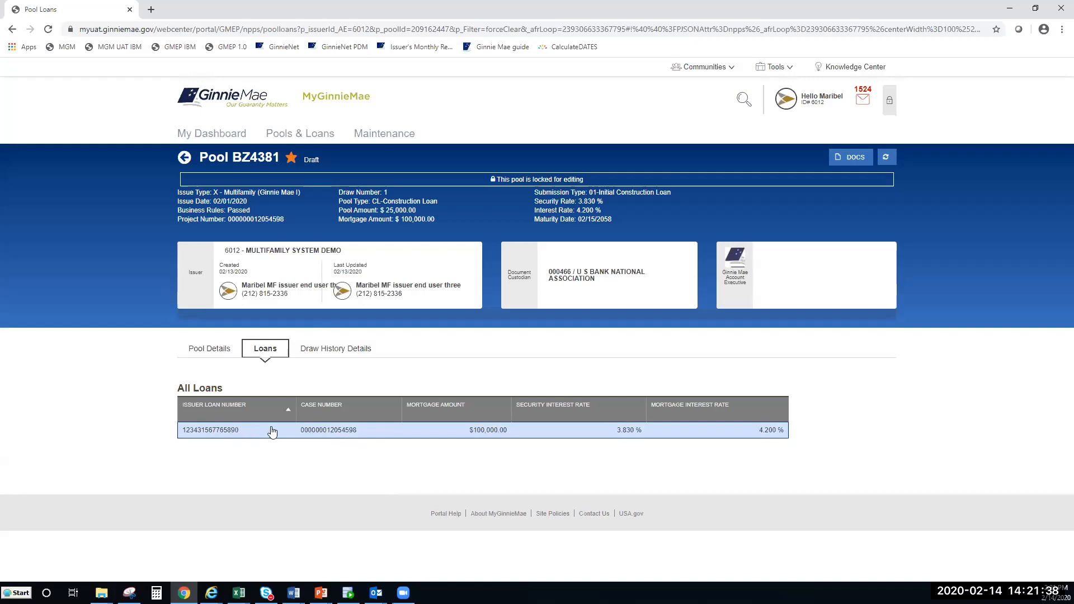
Step: Open the pool's only loan and review its FHA balloon terms, 40-year amortization and $430.46 P&I
left_click(229, 440)
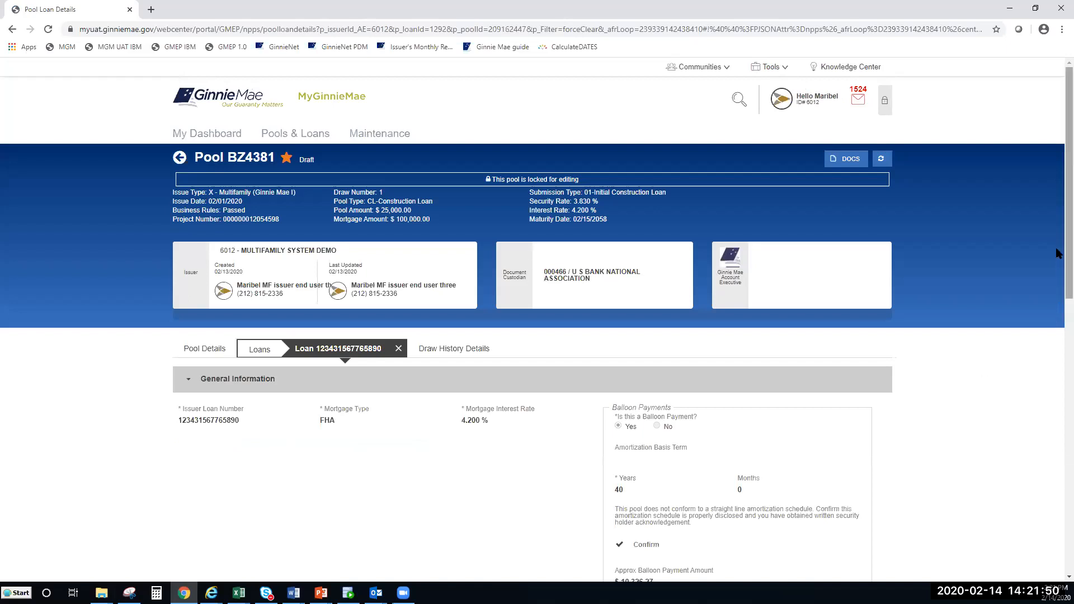
scroll(1058, 263, "down", 1)
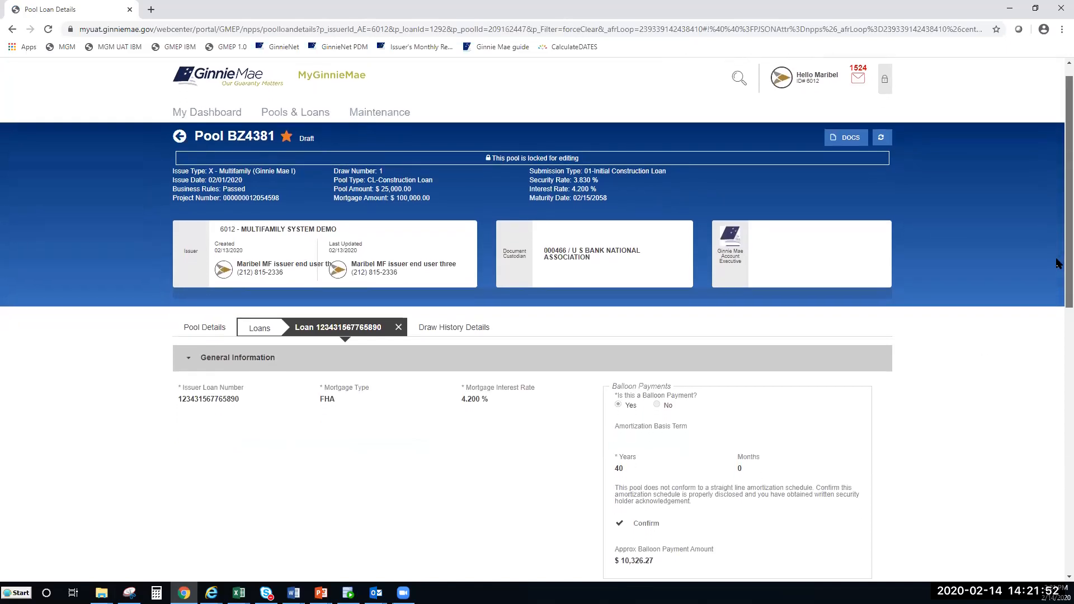
scroll(1058, 285, "down", 1)
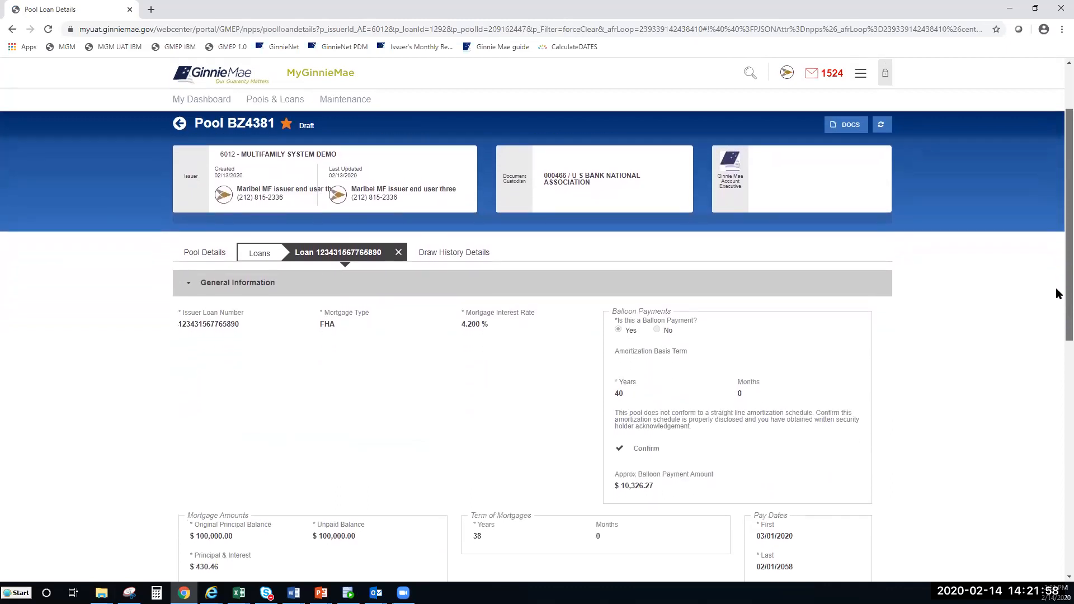
scroll(1058, 294, "down", 2)
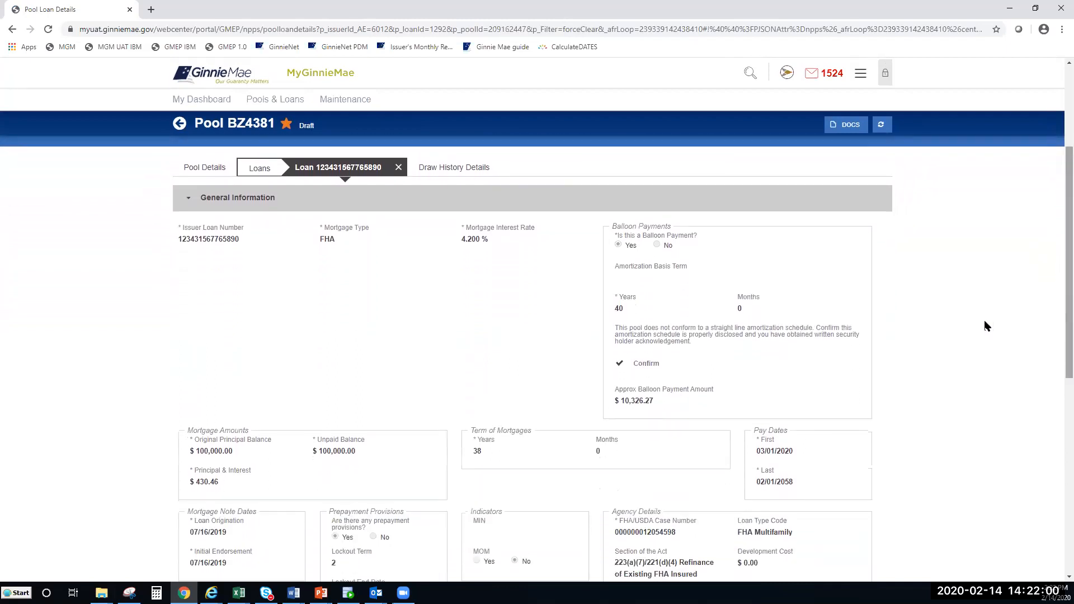
left_click(191, 205)
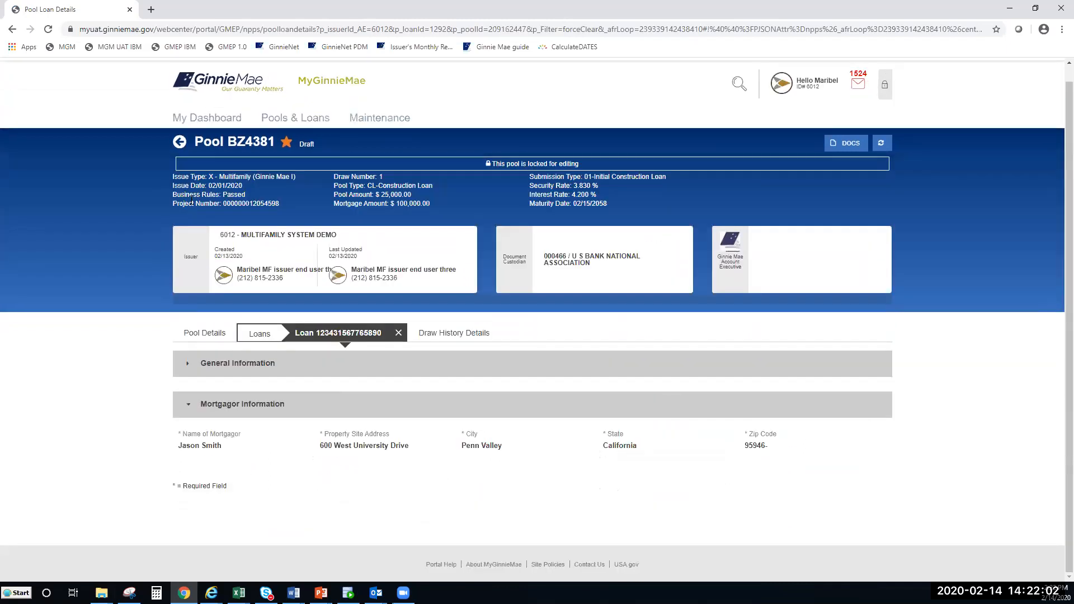
left_click(188, 408)
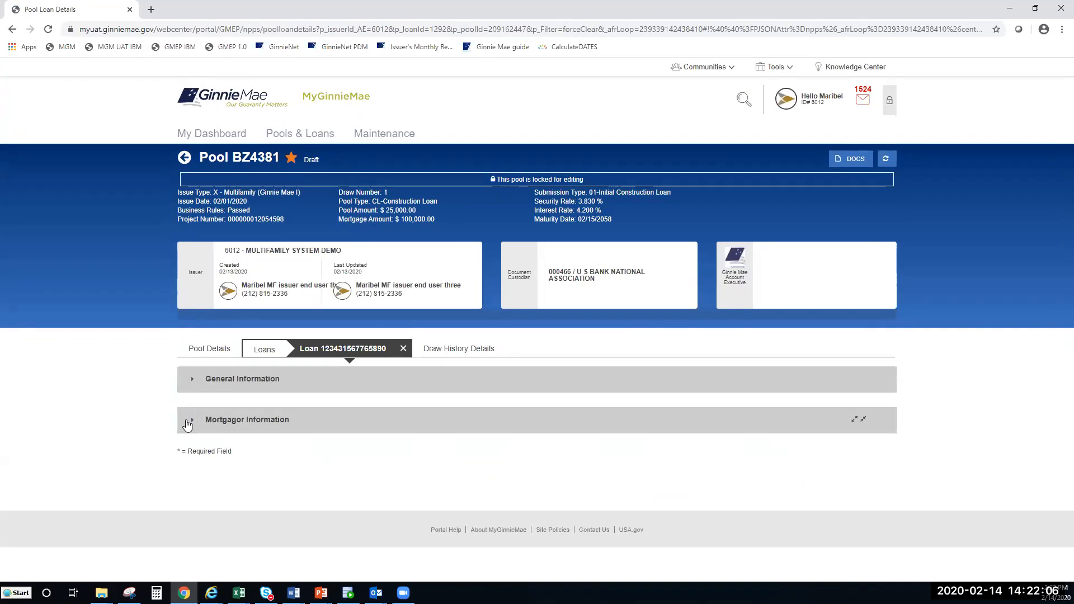
left_click(192, 421)
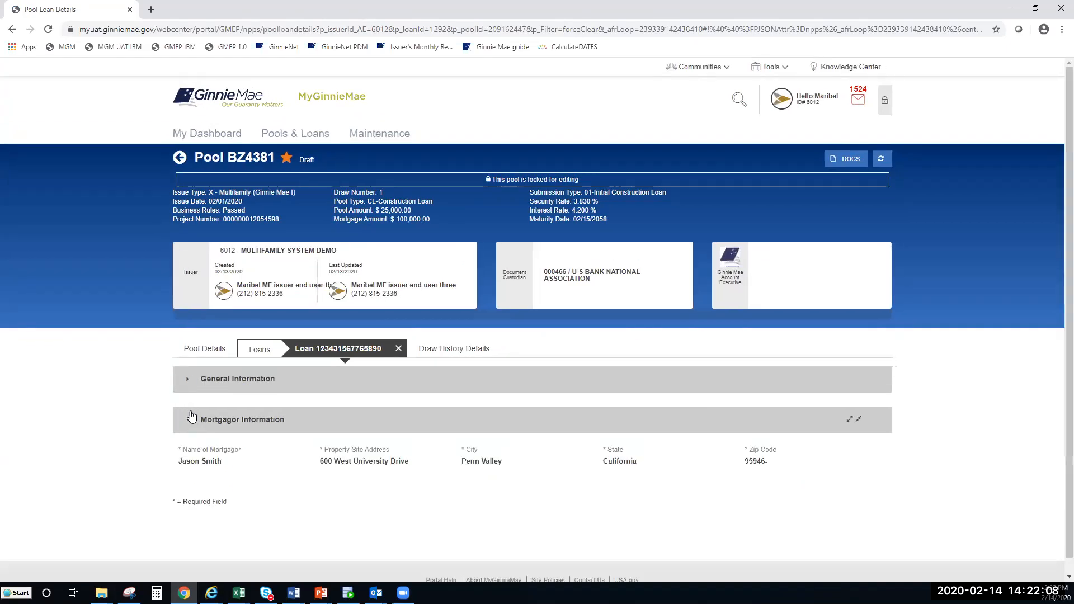
left_click(188, 384)
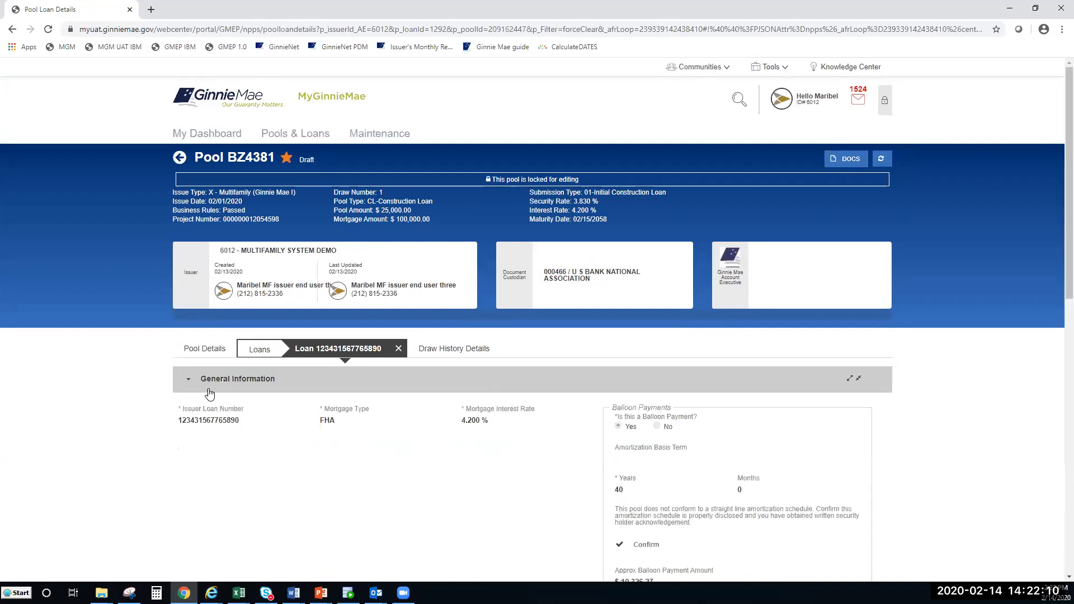
scroll(1058, 326, "down", 1)
scroll(1058, 326, "down", 3)
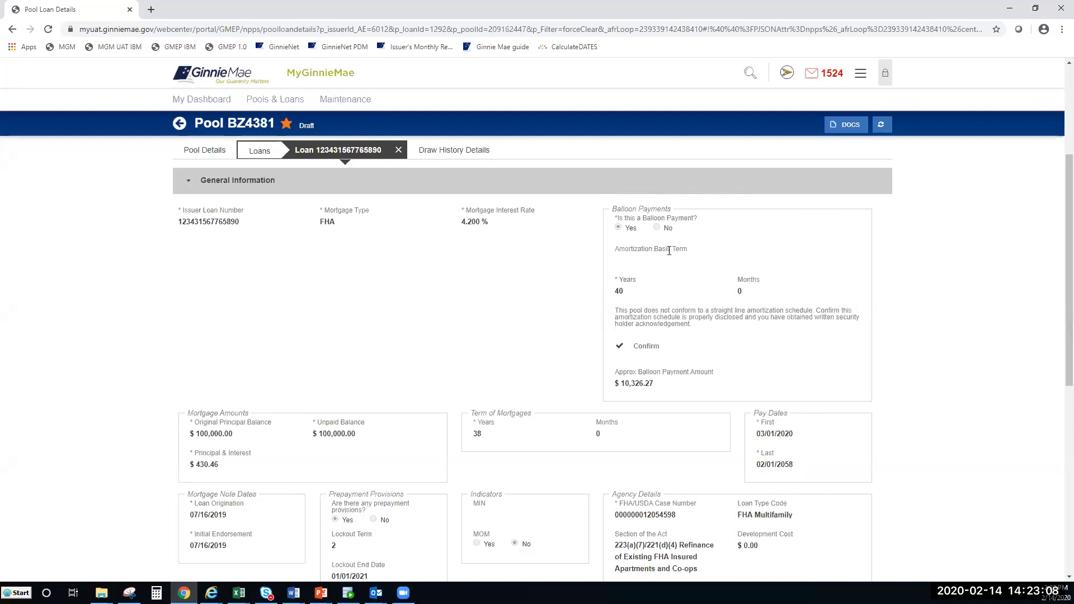
scroll(668, 257, "up", 4)
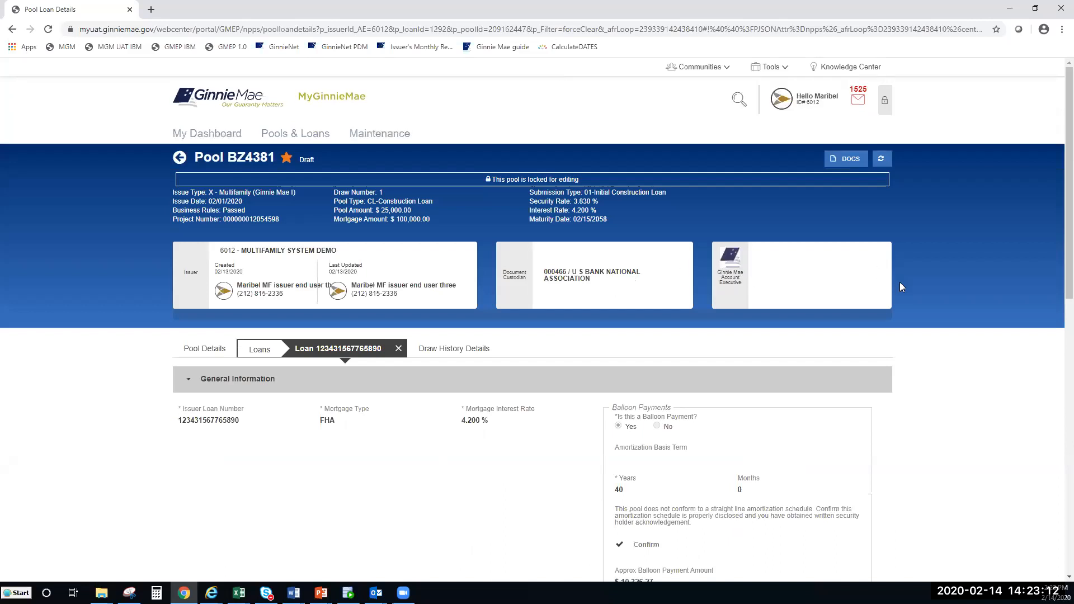
scroll(901, 287, "down", 4)
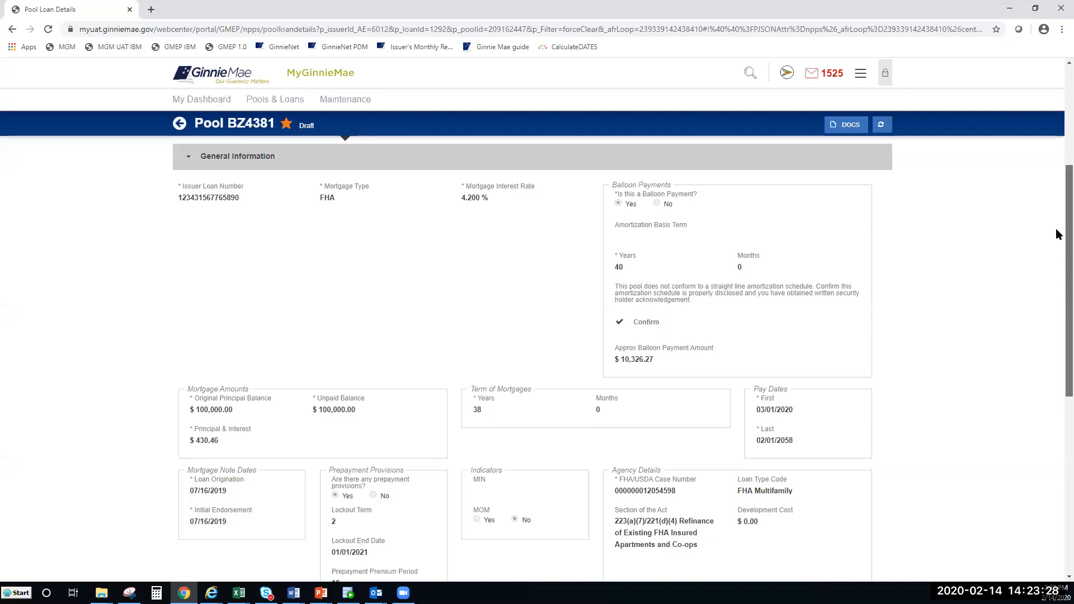
scroll(1058, 235, "down", 1)
scroll(1056, 233, "down", 1)
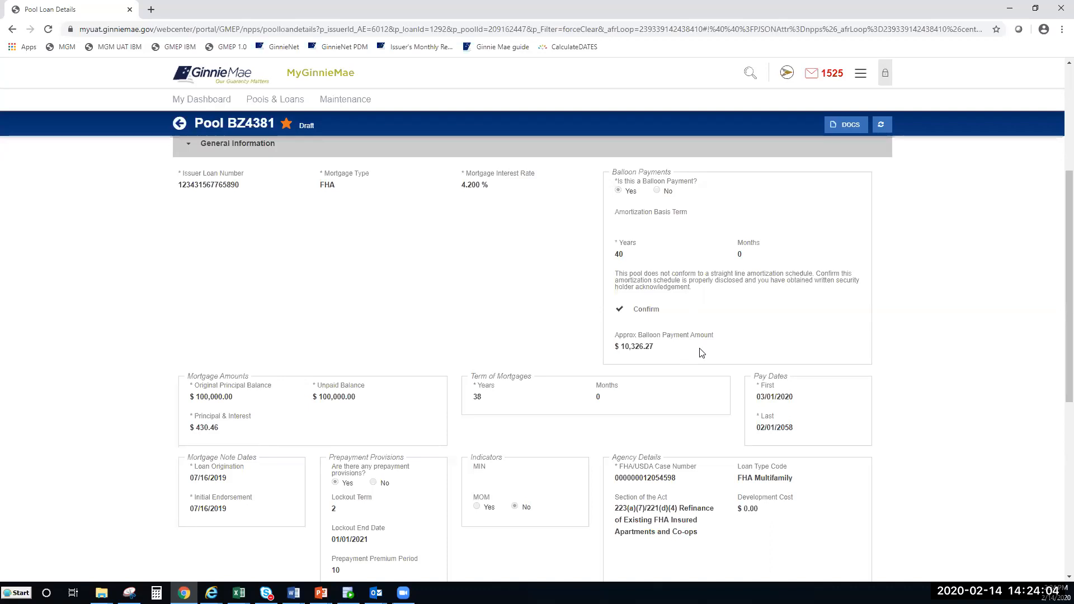
scroll(686, 348, "down", 3)
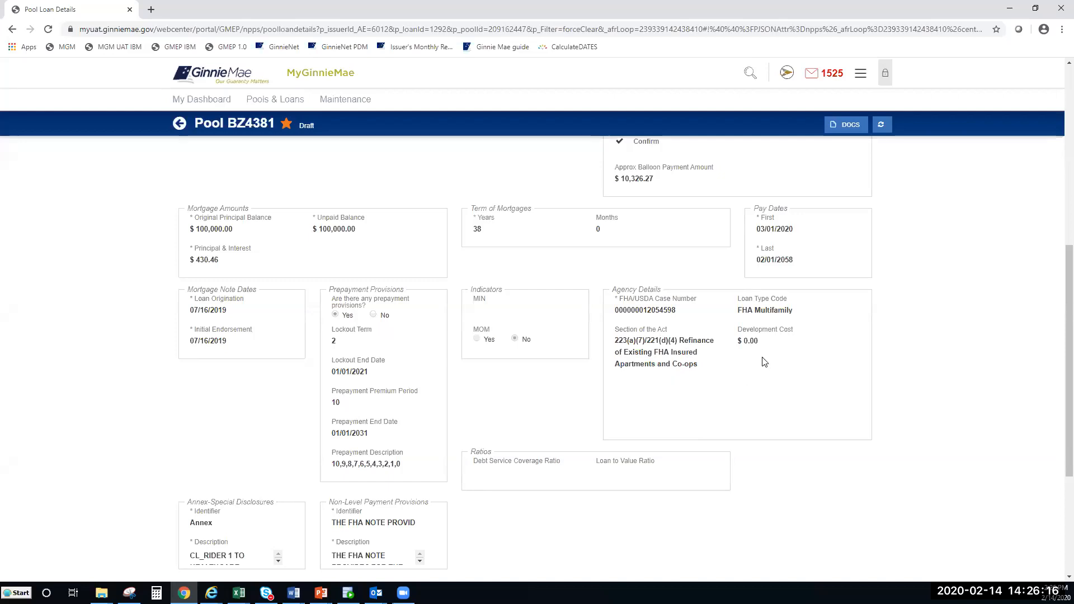
scroll(759, 365, "down", 1)
scroll(758, 366, "down", 3)
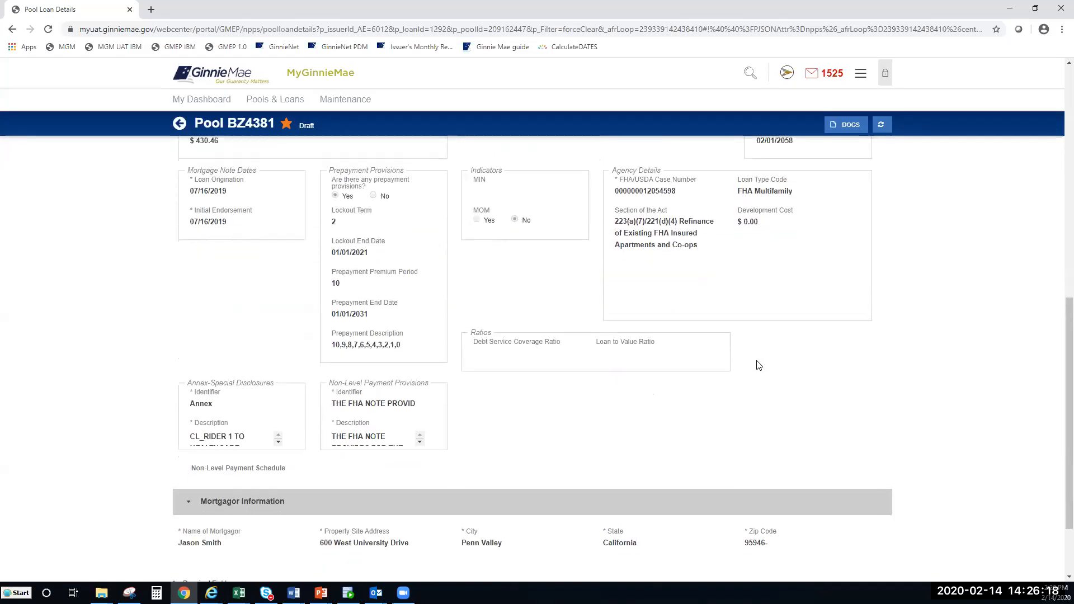
scroll(665, 355, "up", 1)
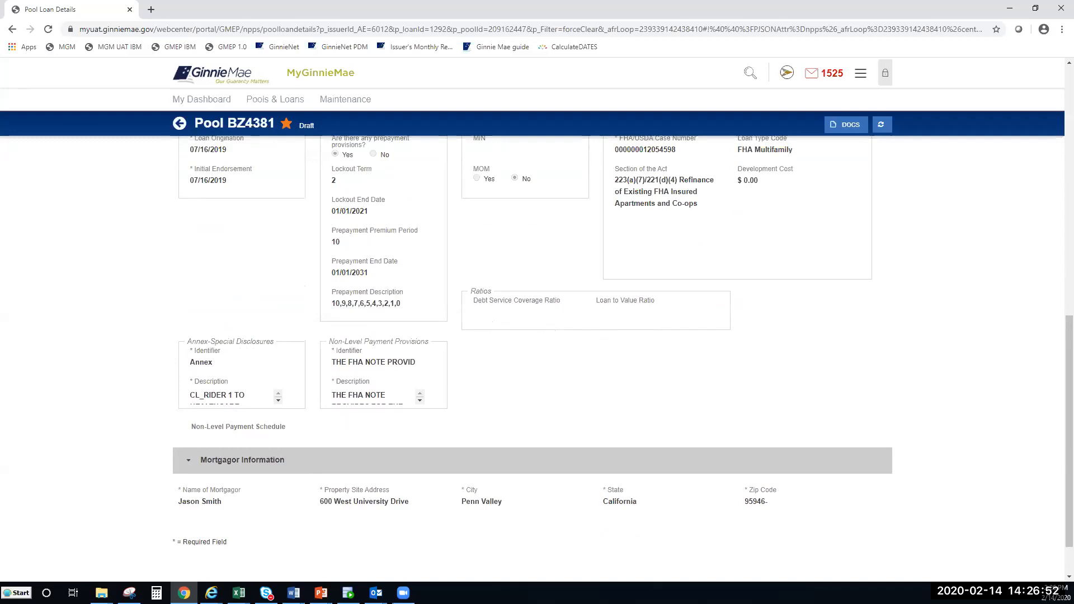
key("alt+Tab")
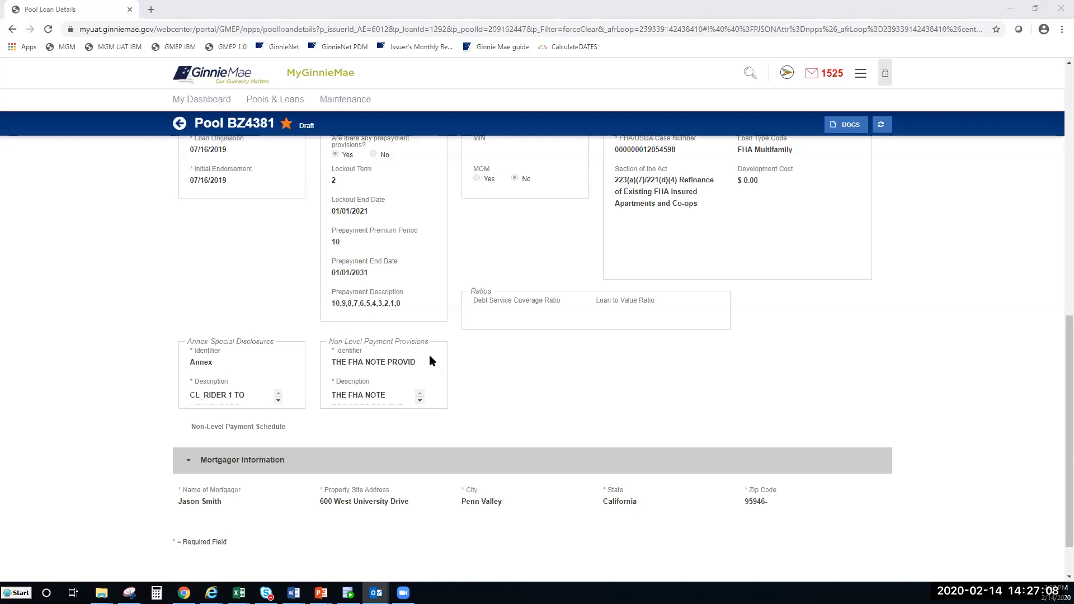
scroll(429, 361, "down", 2)
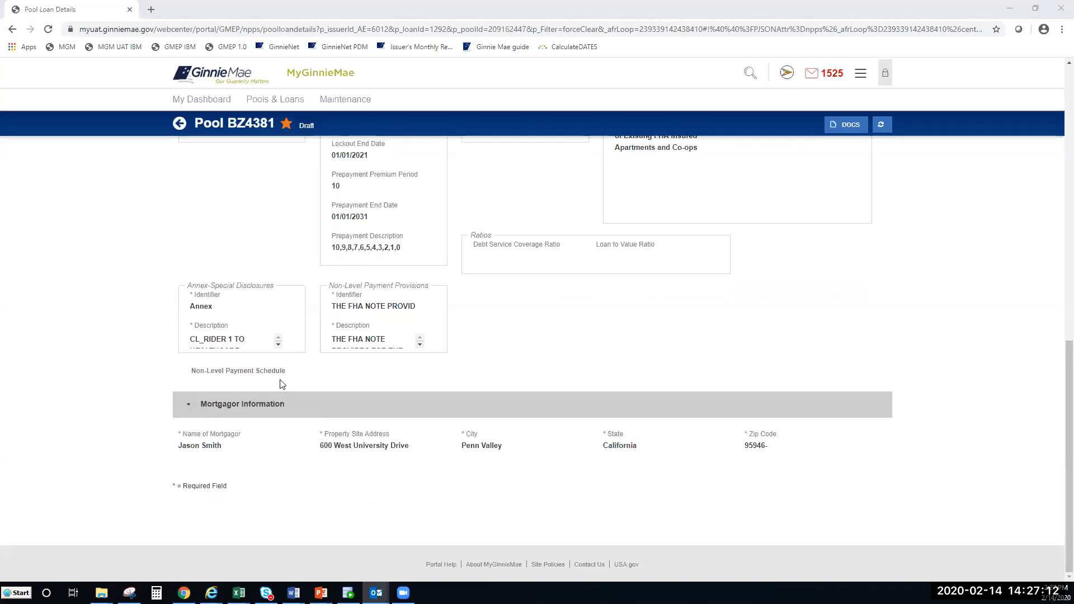
mouse_move(245, 420)
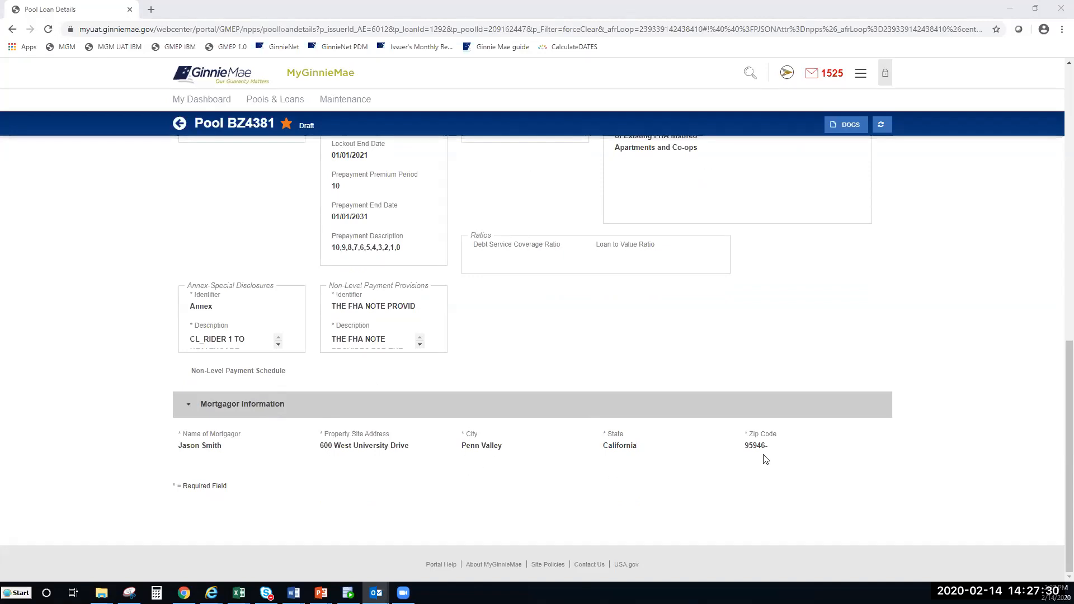
left_click_drag(1056, 388, 1059, 164)
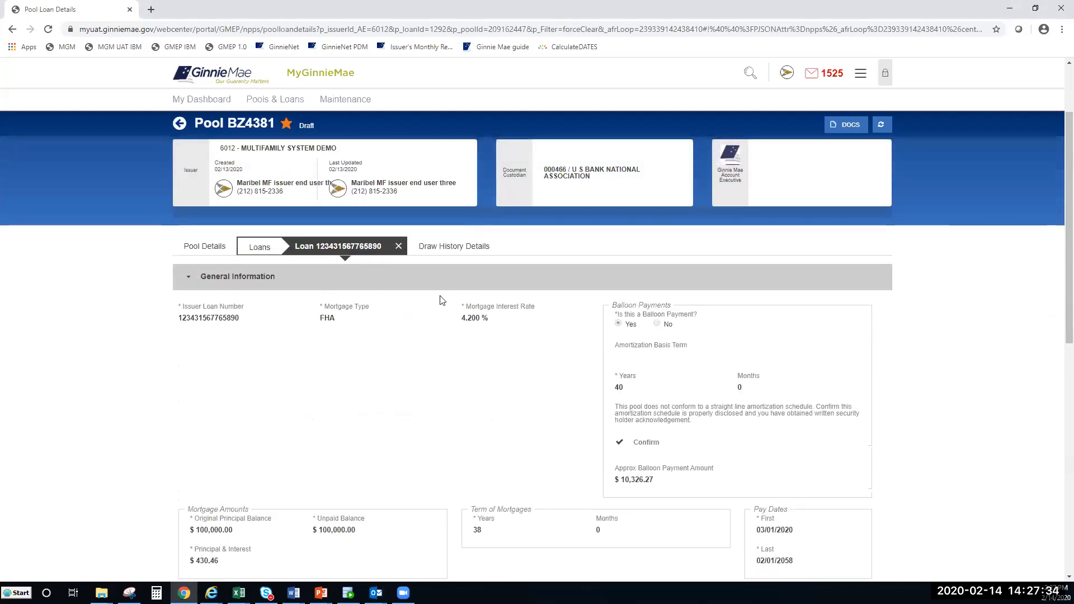
Step: Show BZ4381's Draw History Details with draw 1 of 02/01/2020 for a $25,000.00 advance
left_click(454, 248)
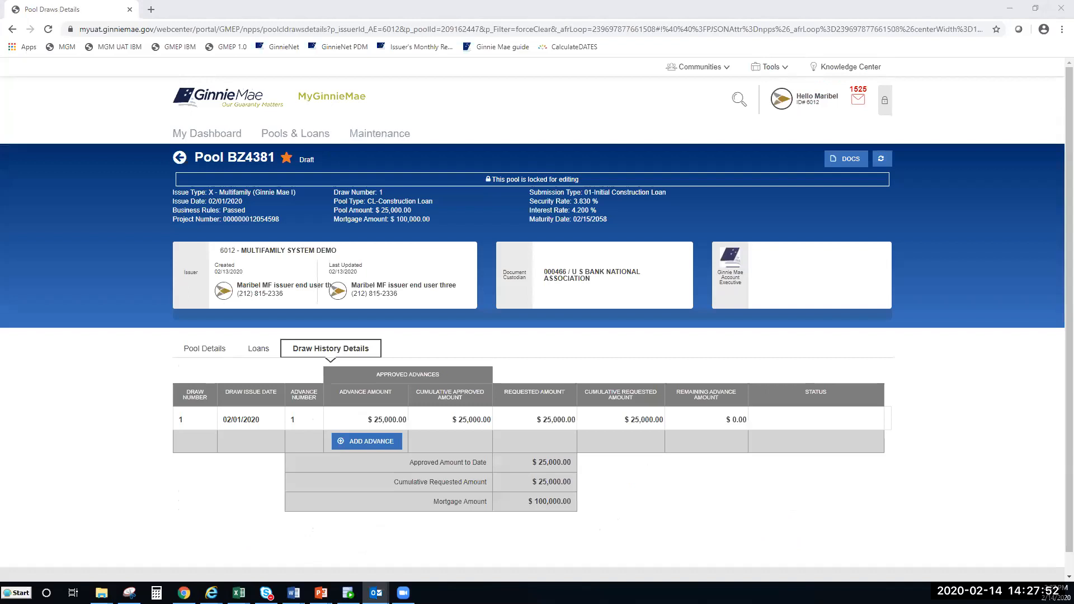
left_click_drag(1067, 248, 1056, 285)
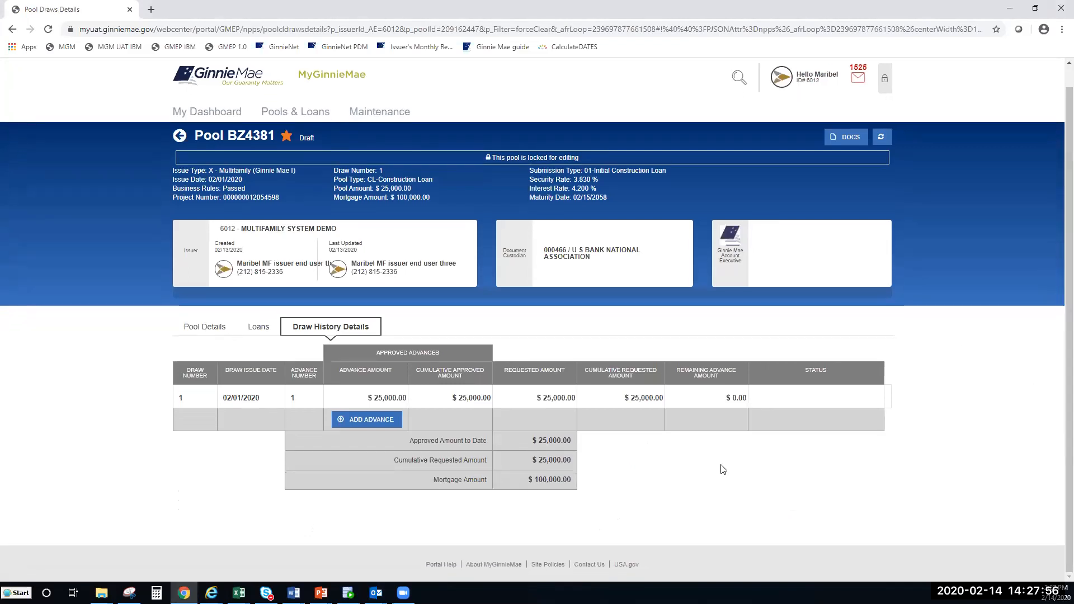
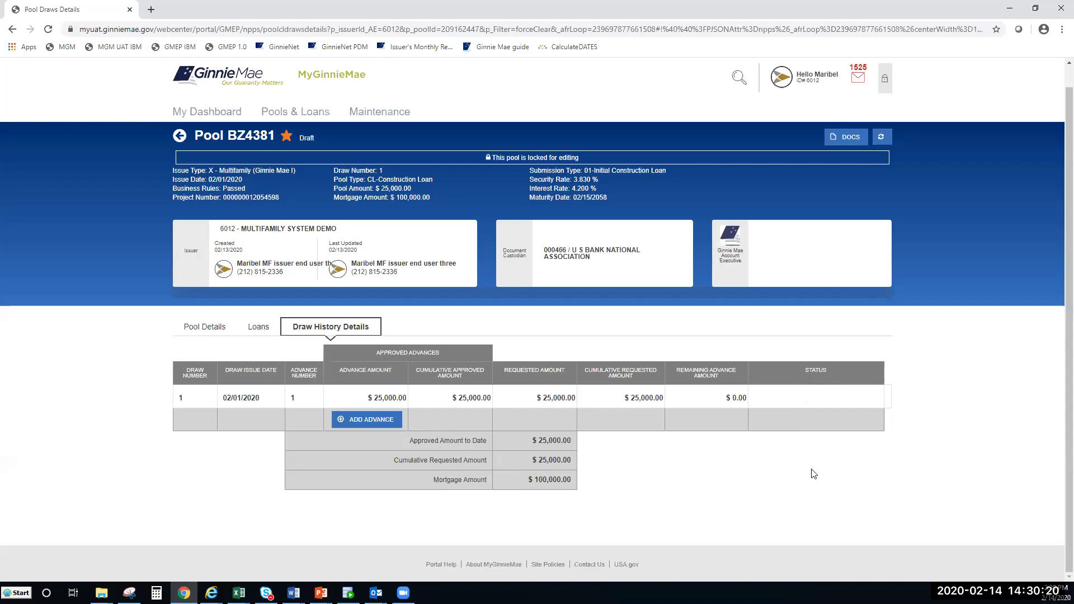
Step: Return from BZ4381's draw history to the Pools & Loans list of all 37 multifamily pools
scroll(1058, 350, "up", 1)
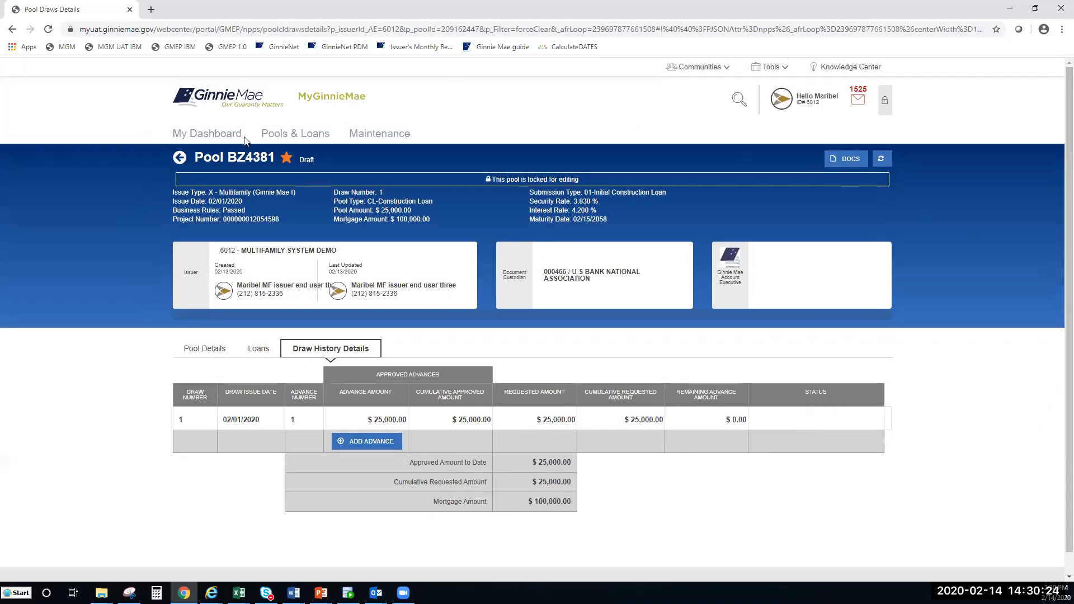
left_click(180, 158)
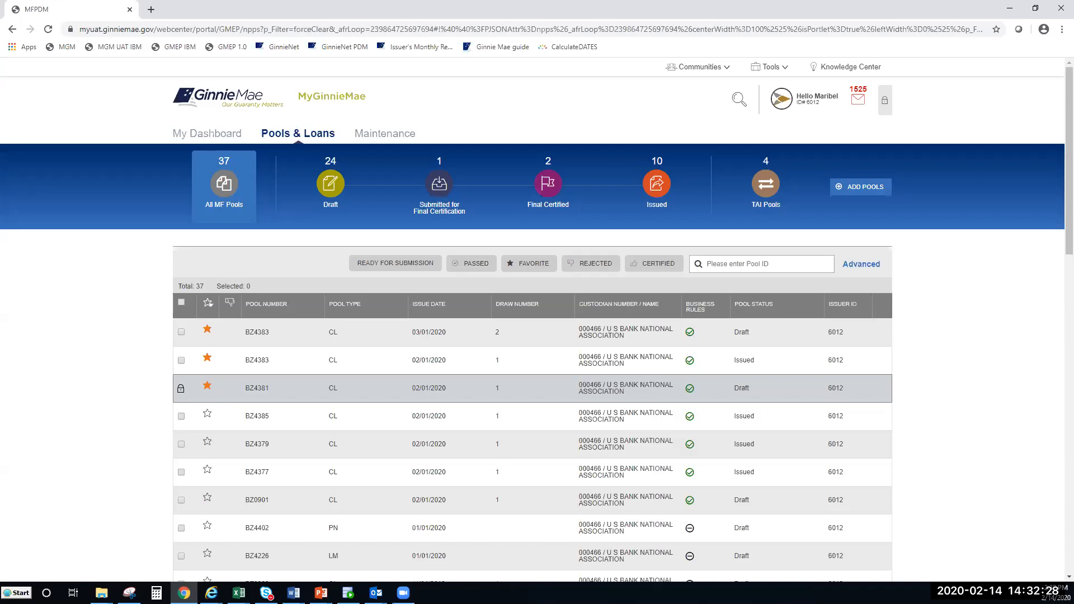
Step: Sort the pools list by status and then by type, and open draft pool BZ4383
key("alt+Tab")
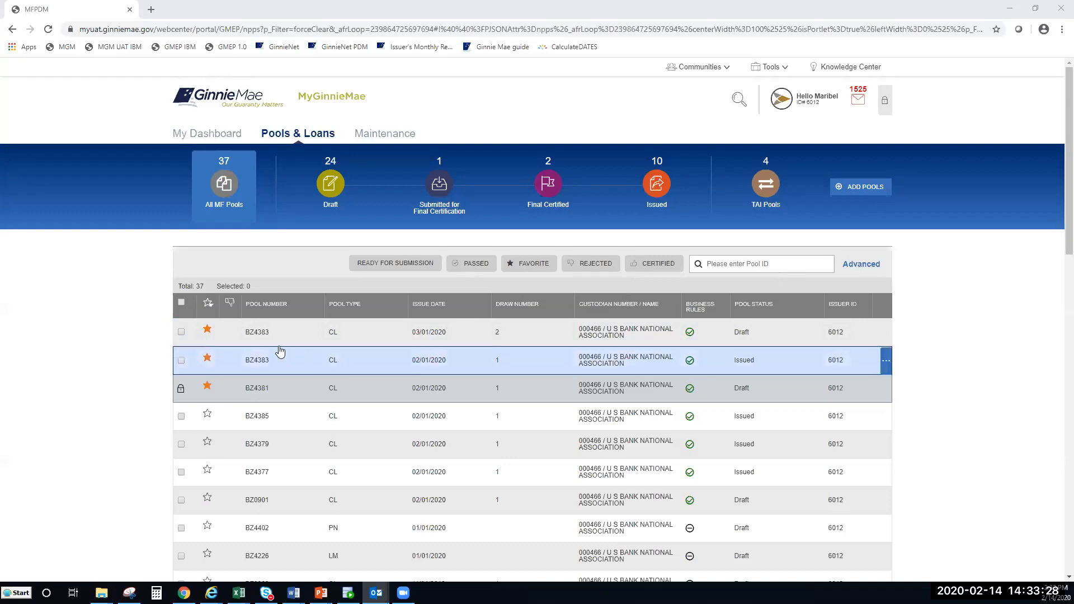
left_click(744, 309)
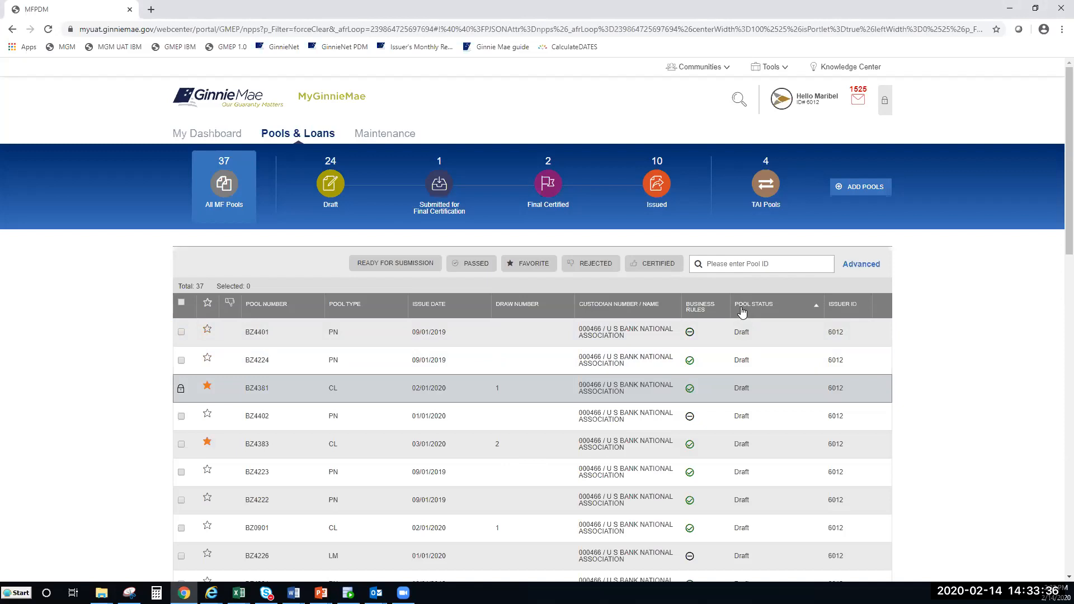
left_click(347, 312)
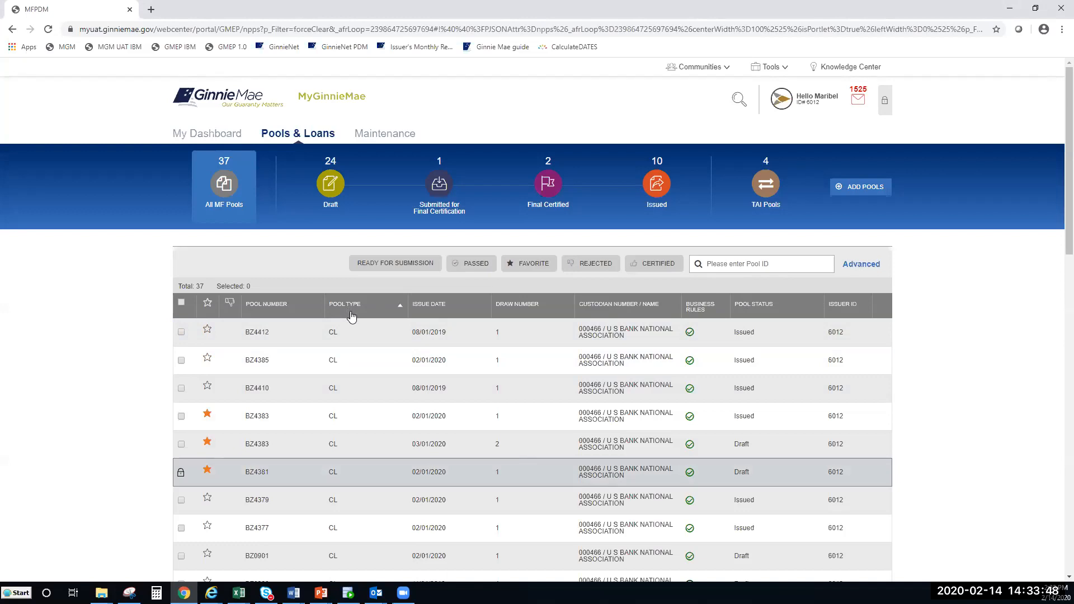
left_click(252, 452)
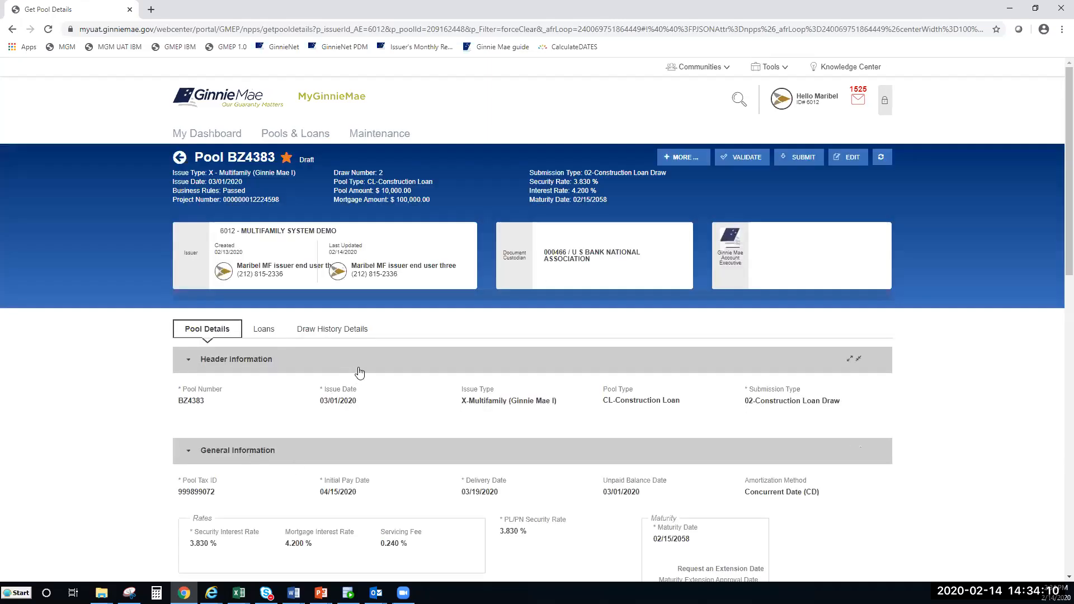
Step: Show BZ4383's Draw History Details with draw 2 in Draft at $10,000
scroll(360, 372, "down", 1)
scroll(361, 357, "down", 1)
left_click(340, 220)
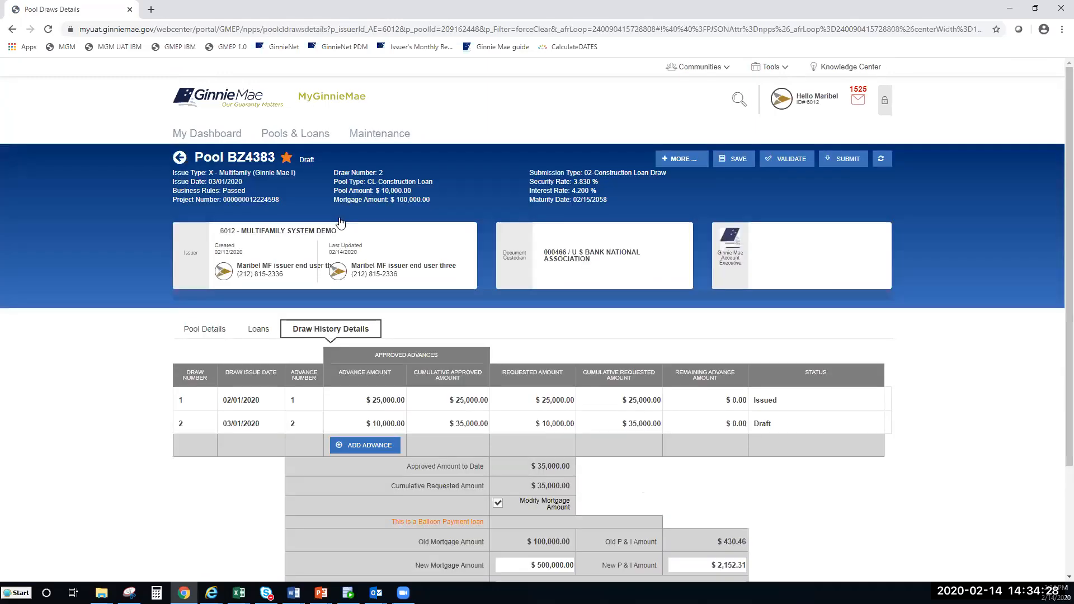
Step: Review the $500,000.00 new mortgage amount and $2,152.31 P&I, then add a new advance row
scroll(1058, 261, "down", 2)
scroll(1058, 268, "down", 2)
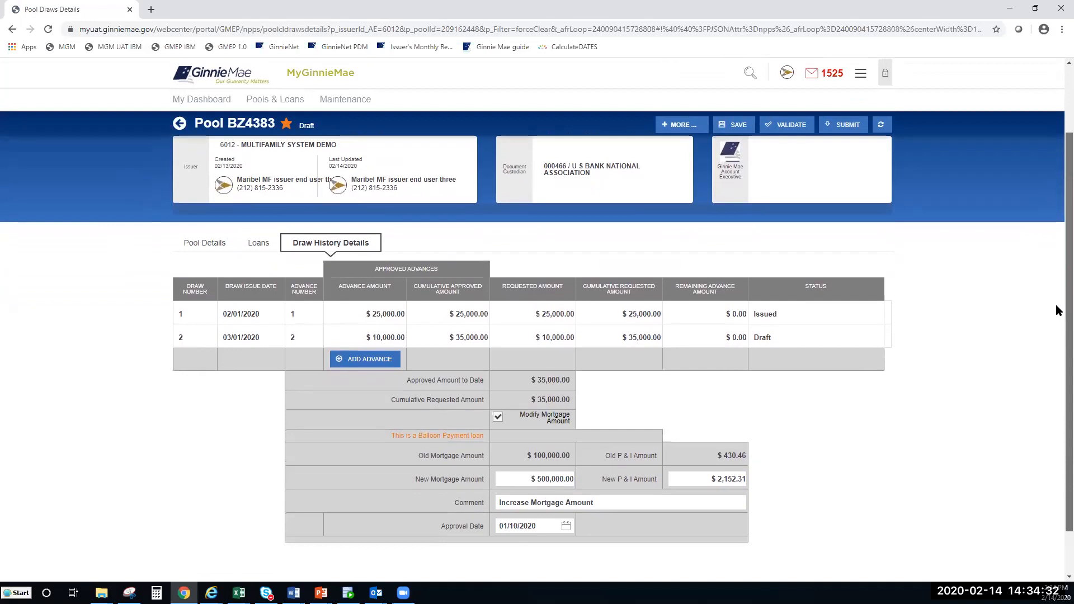
left_click(695, 483)
left_click(792, 476)
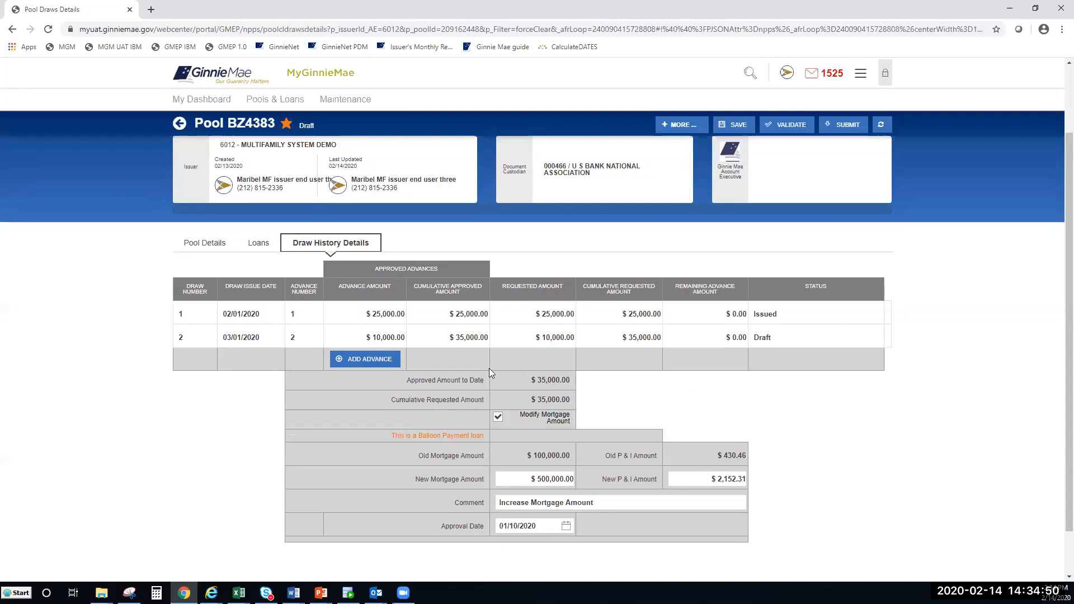
left_click(363, 361)
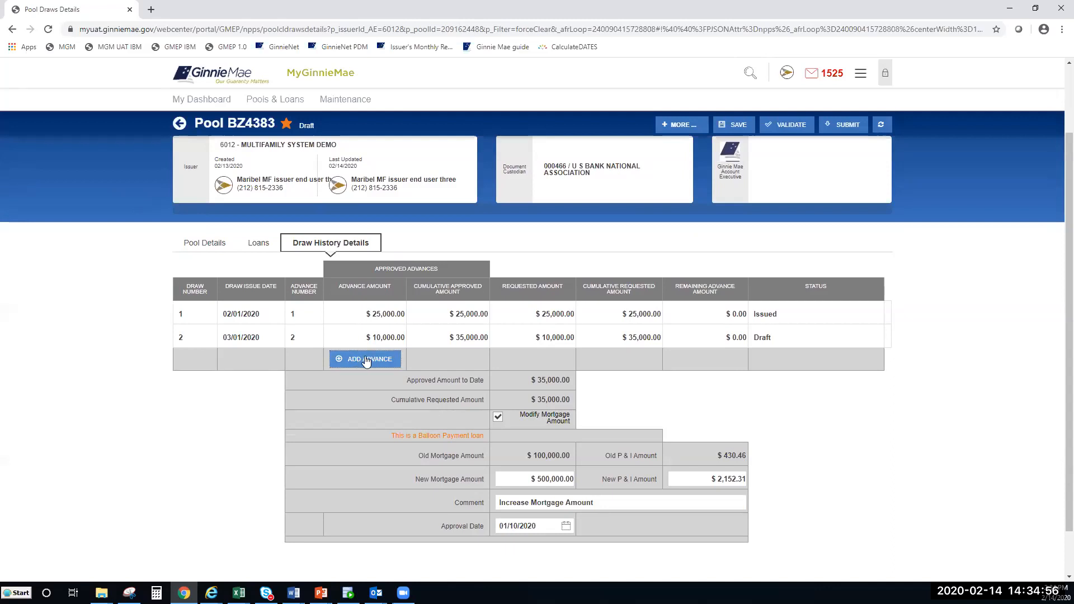
Step: Fill in advance 3 for $10,000, making the cumulative requested amount $35,000
left_click(374, 359)
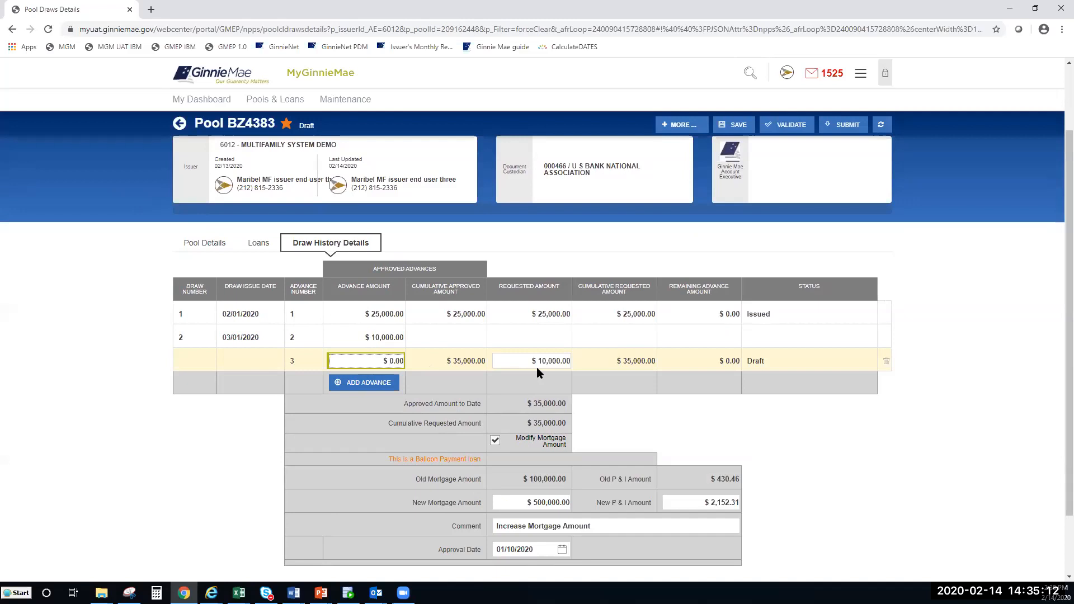
scroll(536, 367, "down", 1)
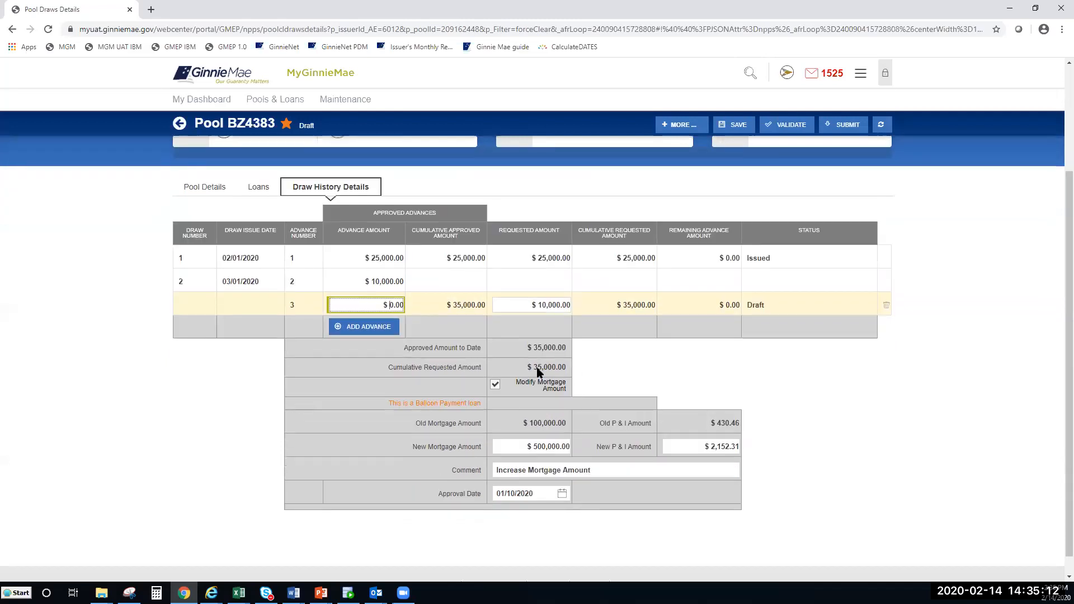
left_click(772, 425)
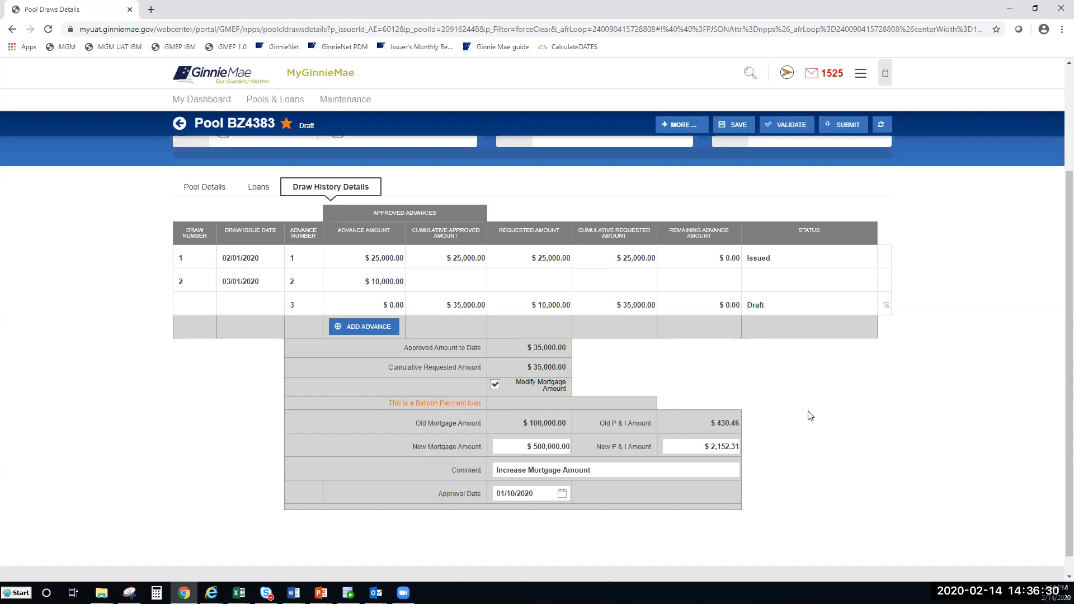
scroll(811, 416, "up", 3)
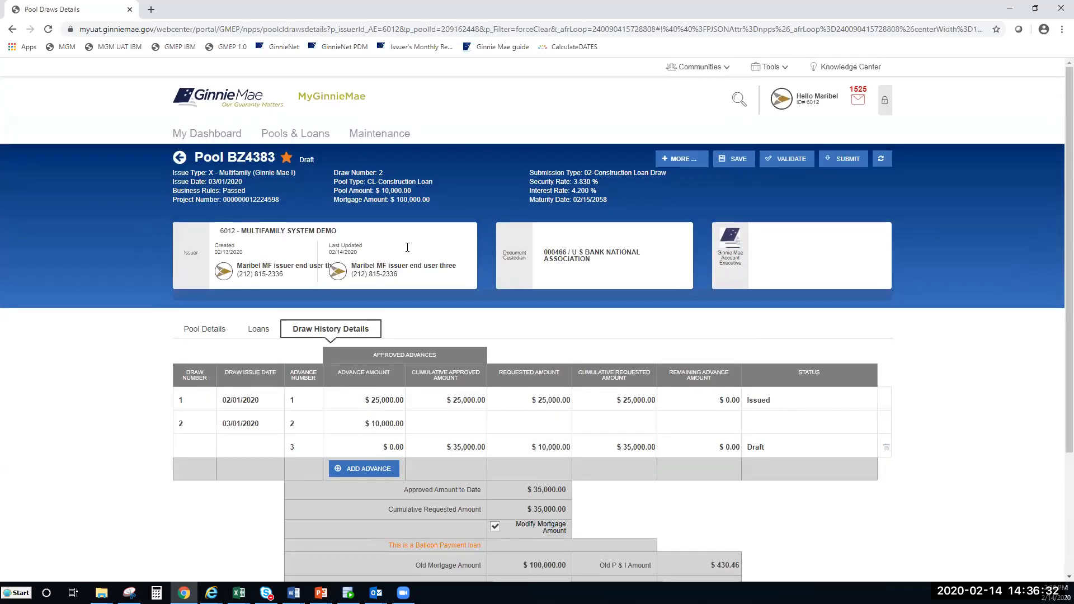
Step: Exit BZ4383's draw details, discarding unsaved changes in the 'Leave site?' prompt
left_click(180, 158)
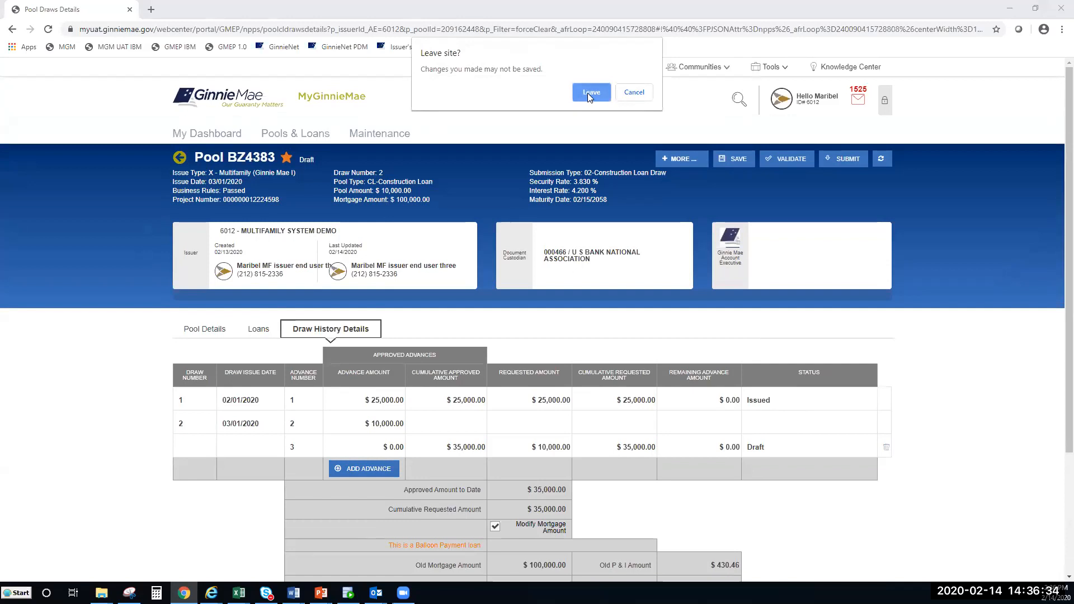
left_click(591, 92)
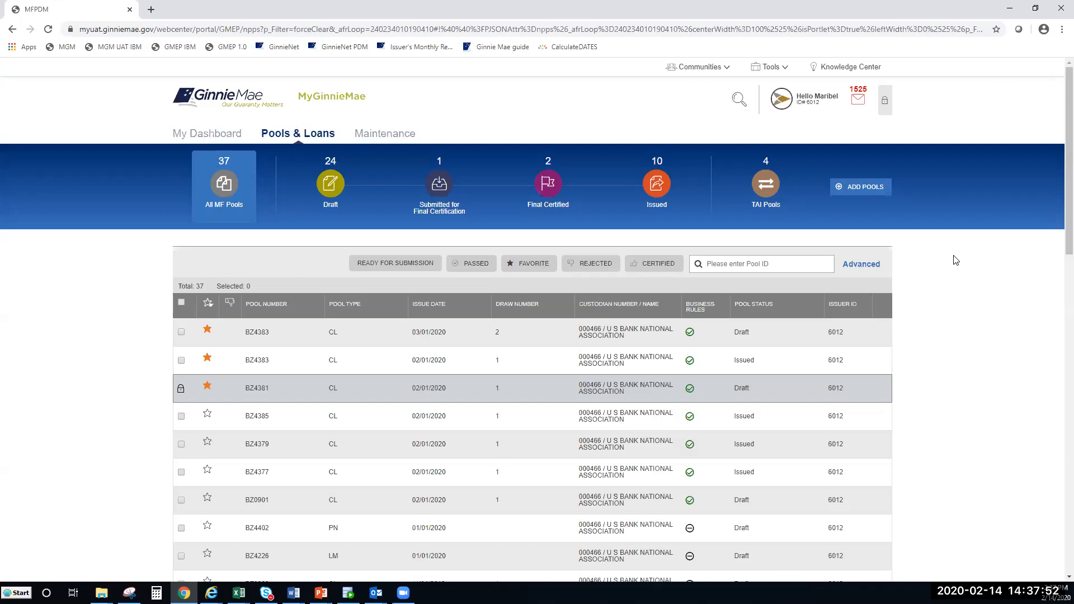
Step: Start a new pool from Add Pools using Enter Manually instead of a file import
left_click(861, 192)
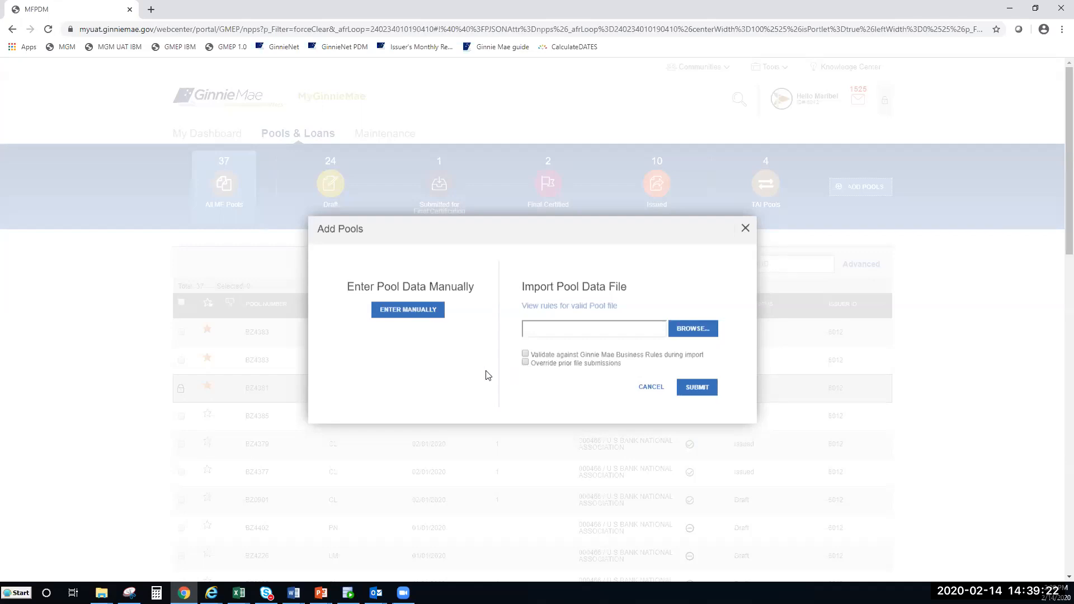
left_click(410, 317)
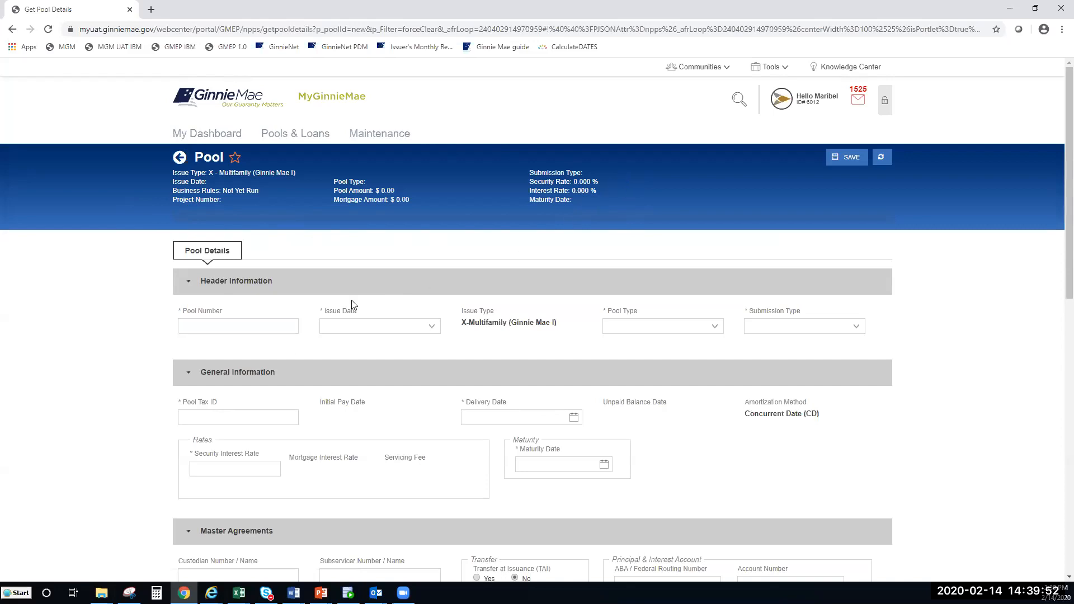
Step: Enter BZ0906 as the new pool's number, correcting the earlier mistyped entry
left_click(201, 324)
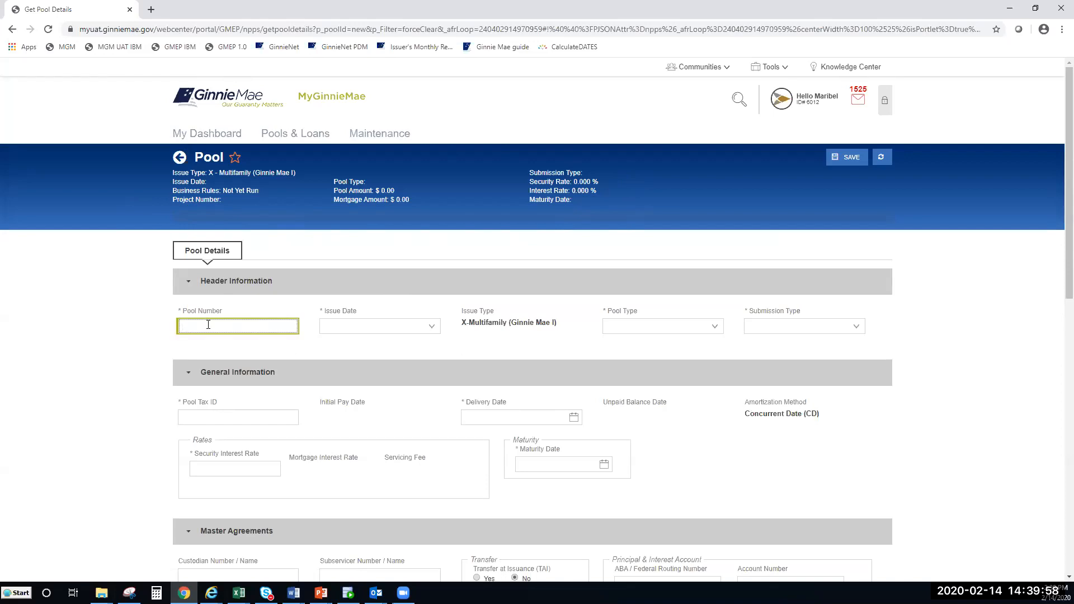
type("BZ")
type("9U70")
key("BackSpace")
key("BackSpace")
key("BackSpace")
type("547")
left_click(231, 339)
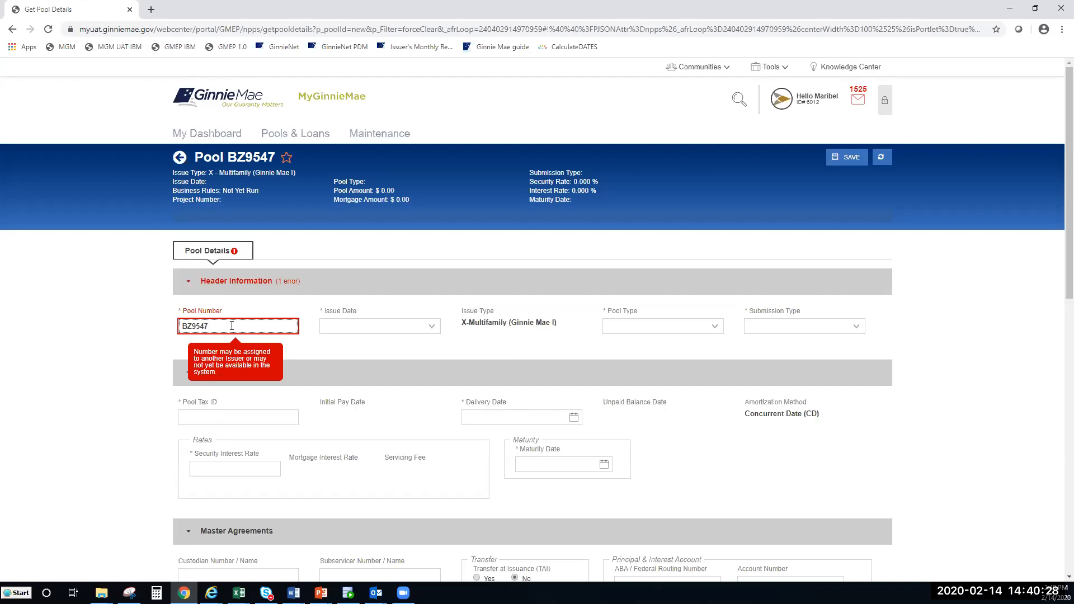
key("BackSpace")
key("BackSpace")
key("BackSpace")
key("BackSpace")
type("0906")
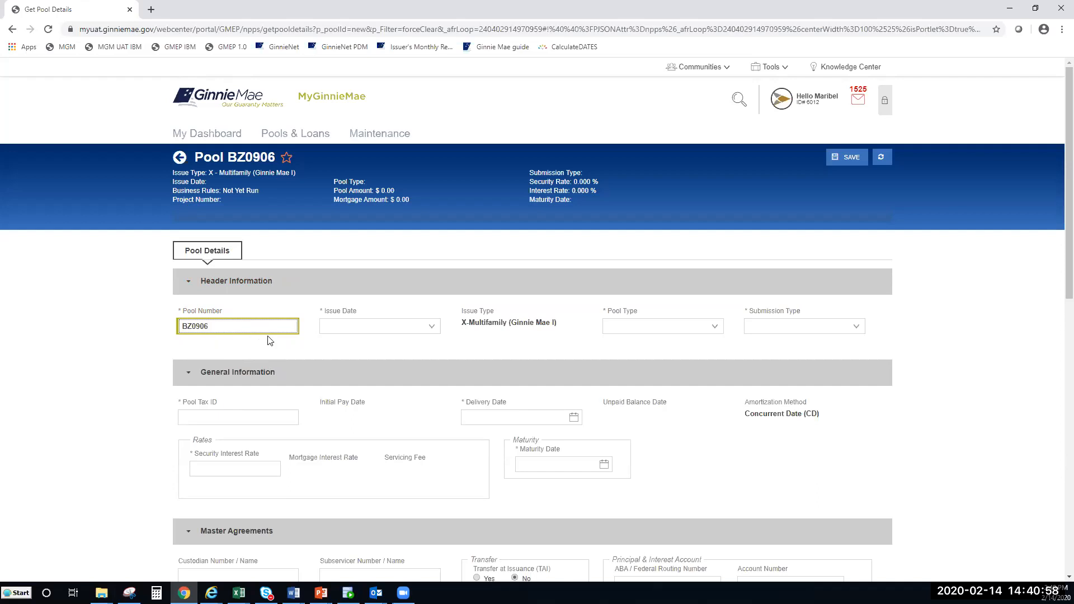
Step: Commit pool number BZ0906 and set the issue date to 02/01/2020
left_click(398, 343)
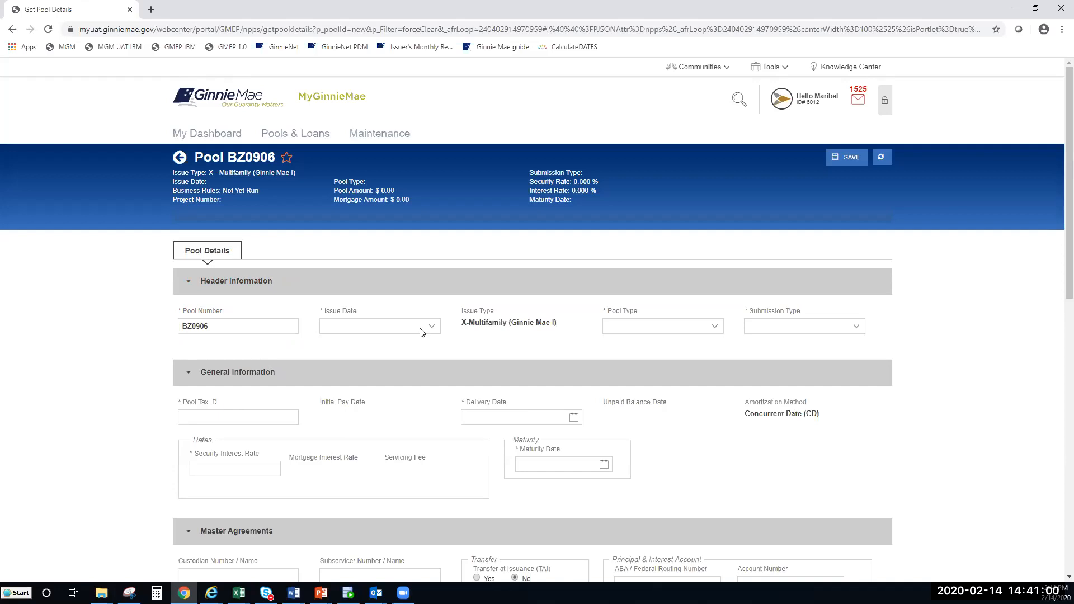
left_click(419, 328)
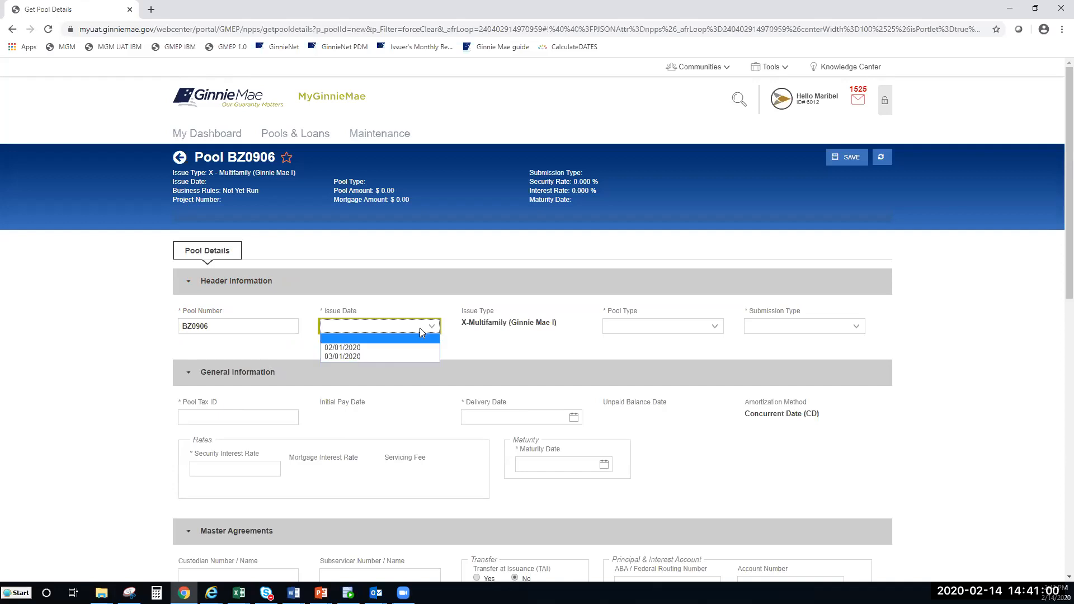
left_click(391, 349)
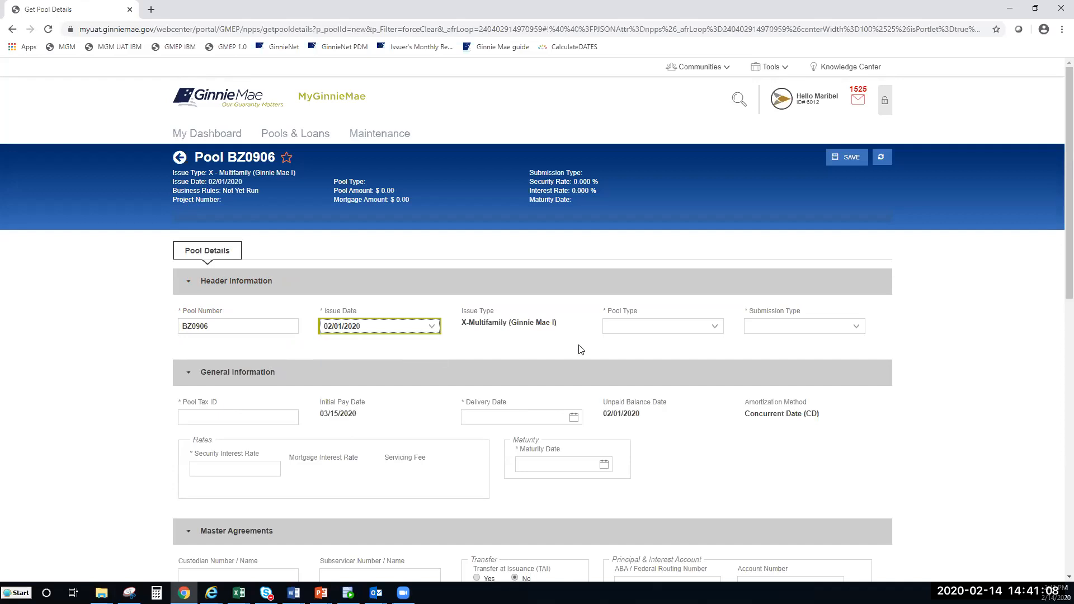
left_click(432, 327)
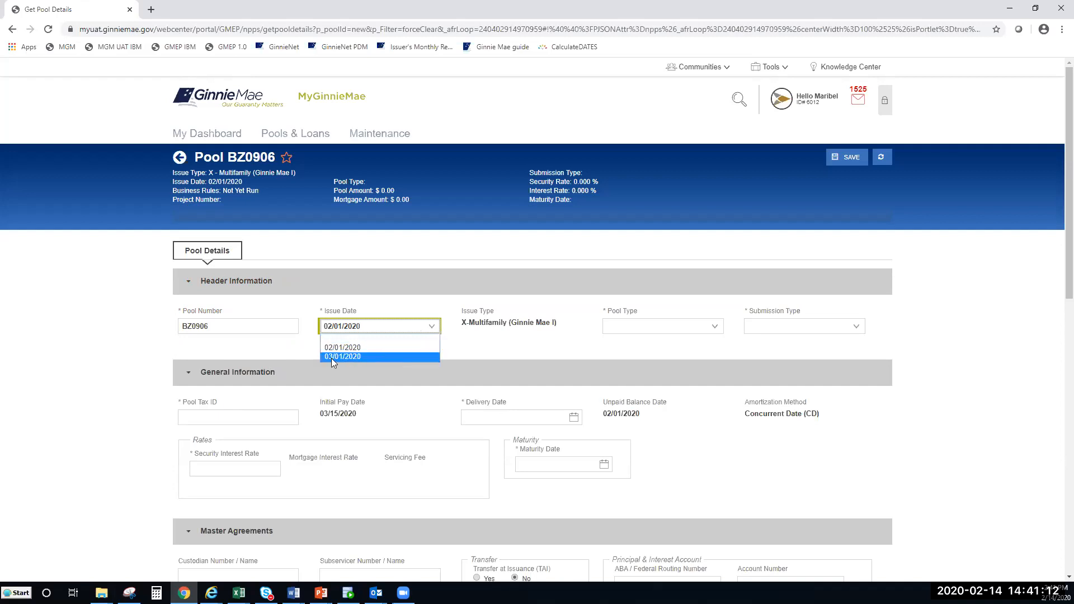
left_click(614, 349)
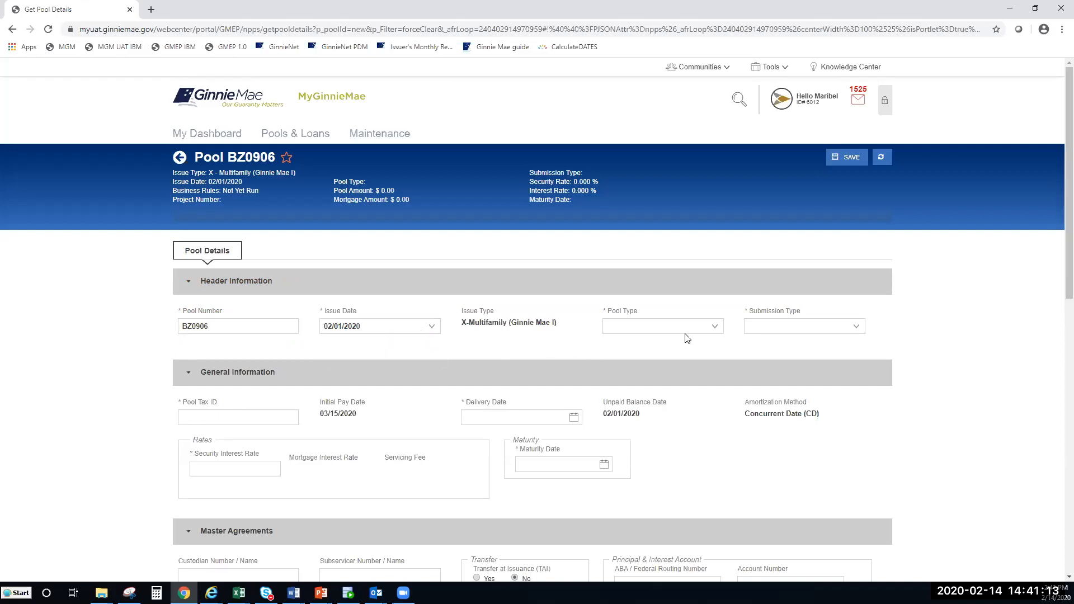
Step: Set pool type PN-Project Loan - Non-Level Payment and submission type 04-Initial Project
left_click(719, 329)
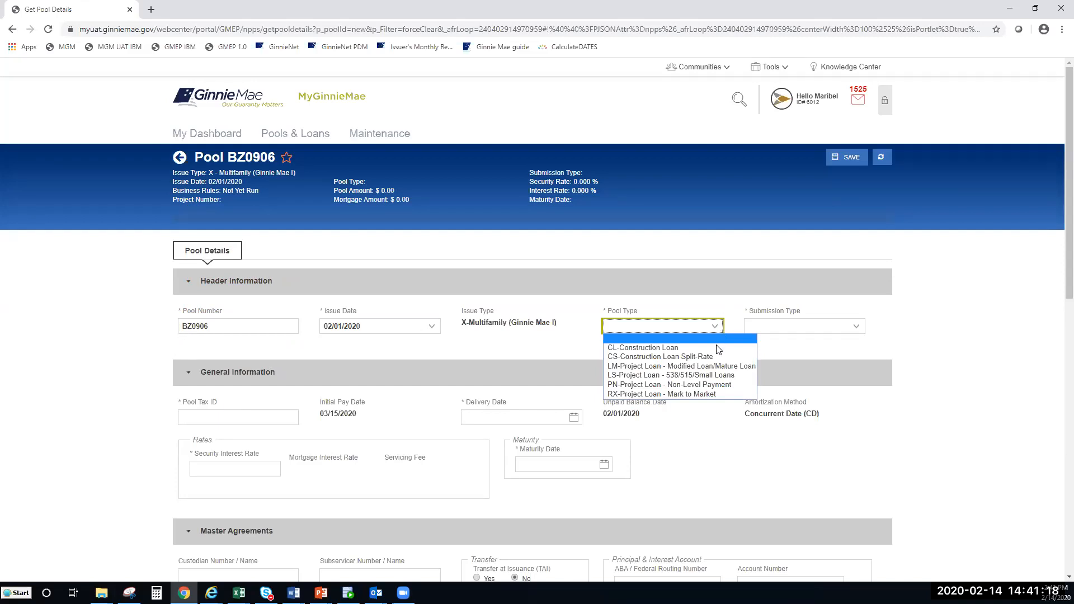
left_click(494, 330)
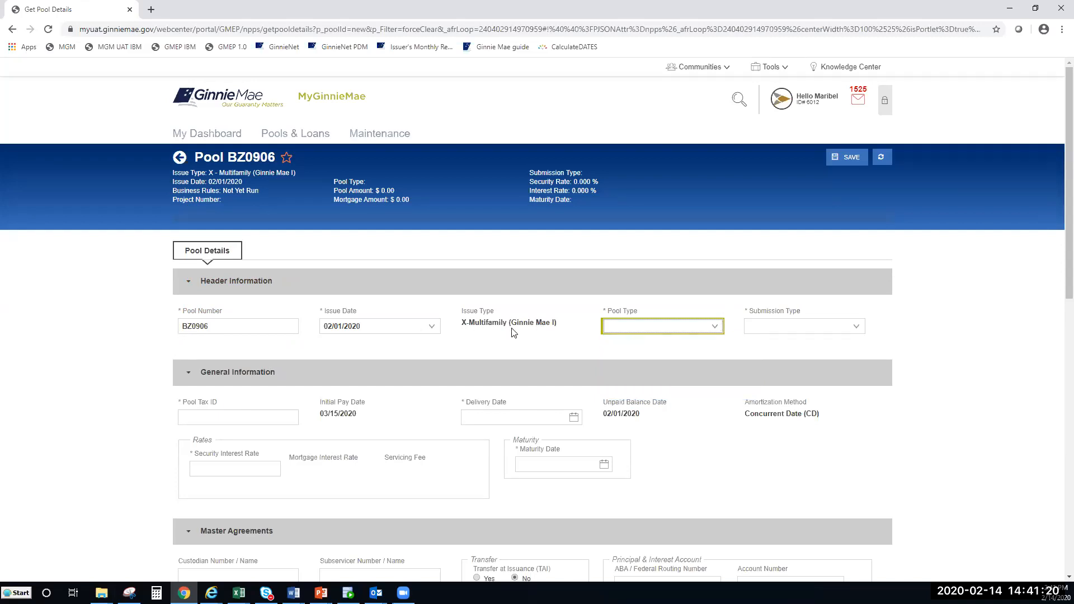
left_click(671, 331)
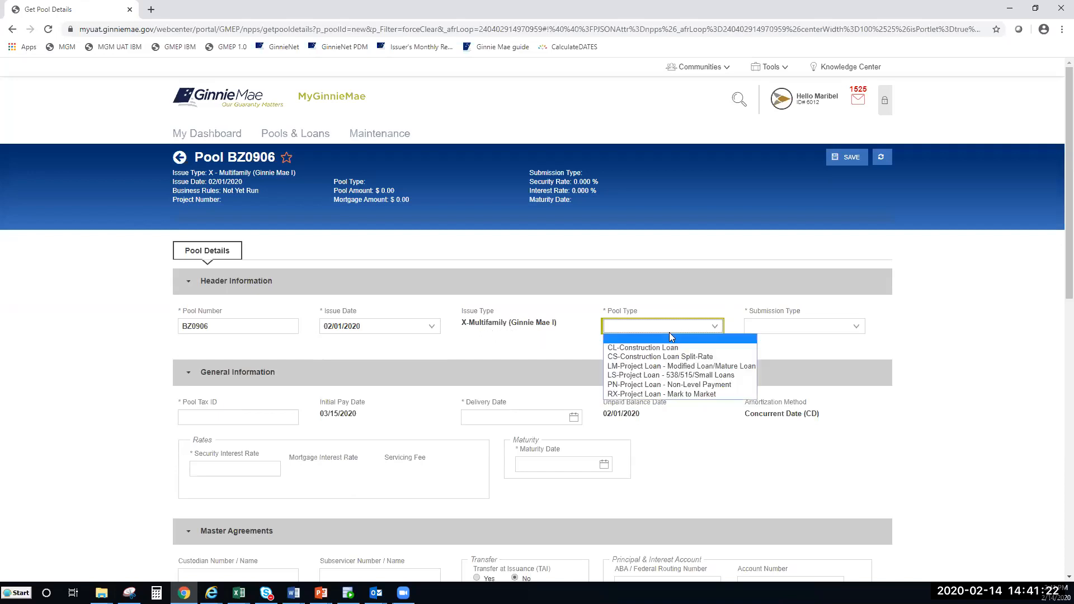
left_click(667, 385)
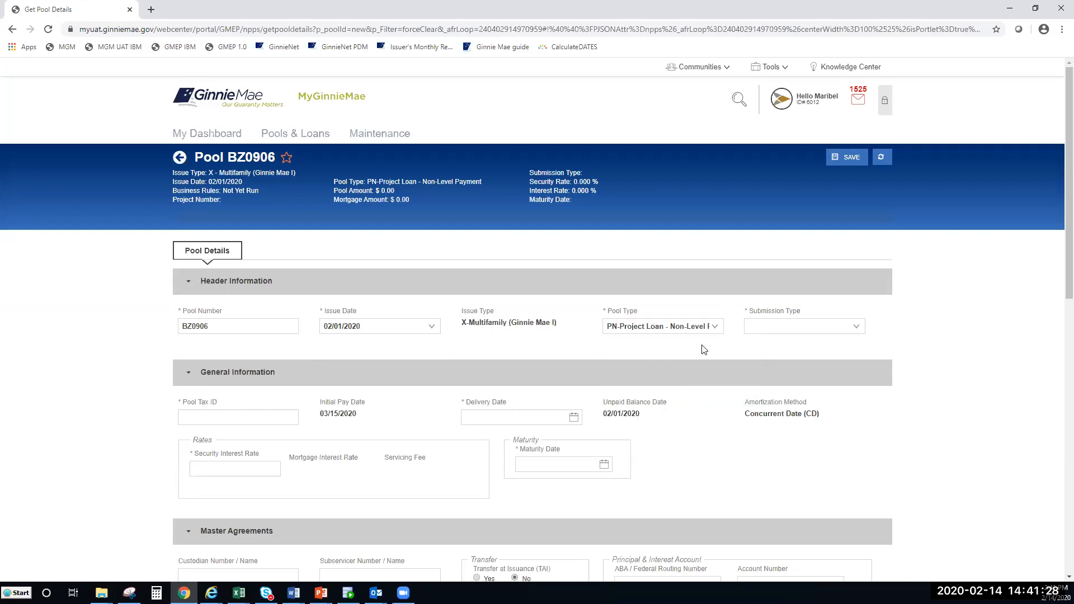
left_click(825, 327)
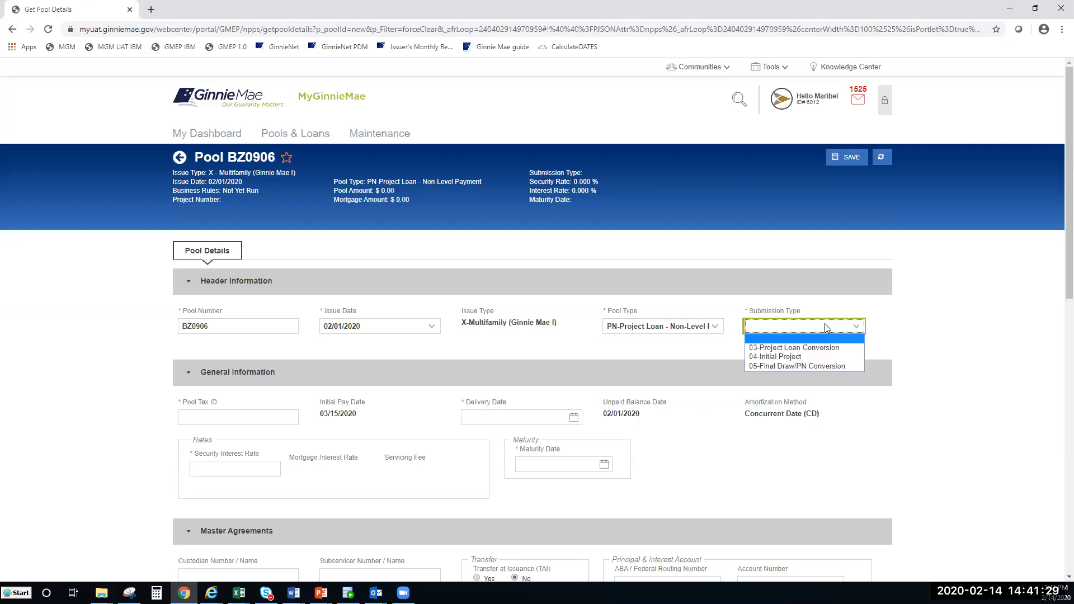
left_click(793, 356)
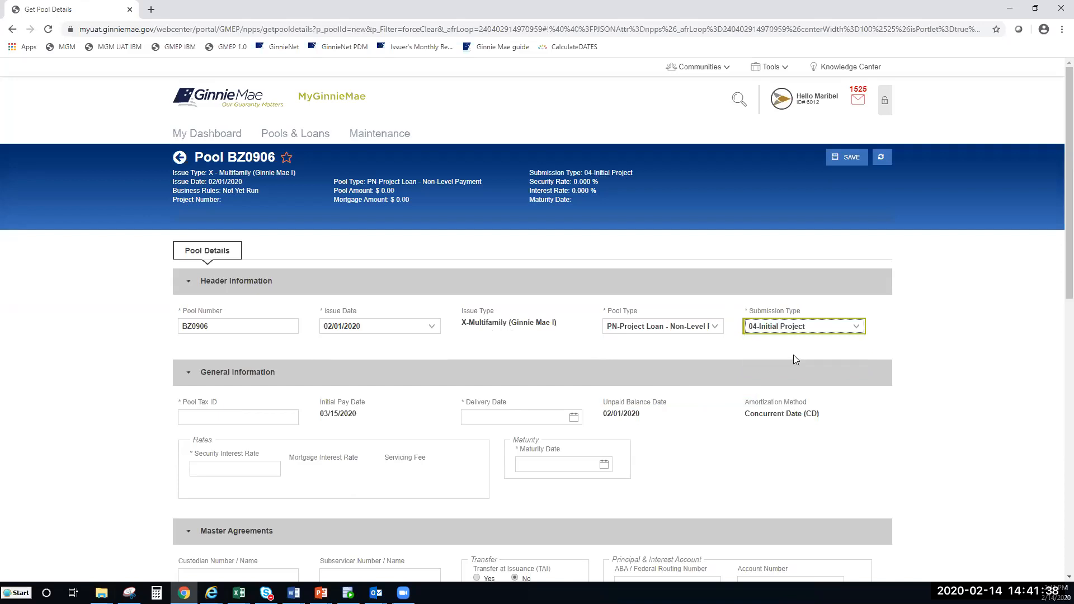
left_click(859, 327)
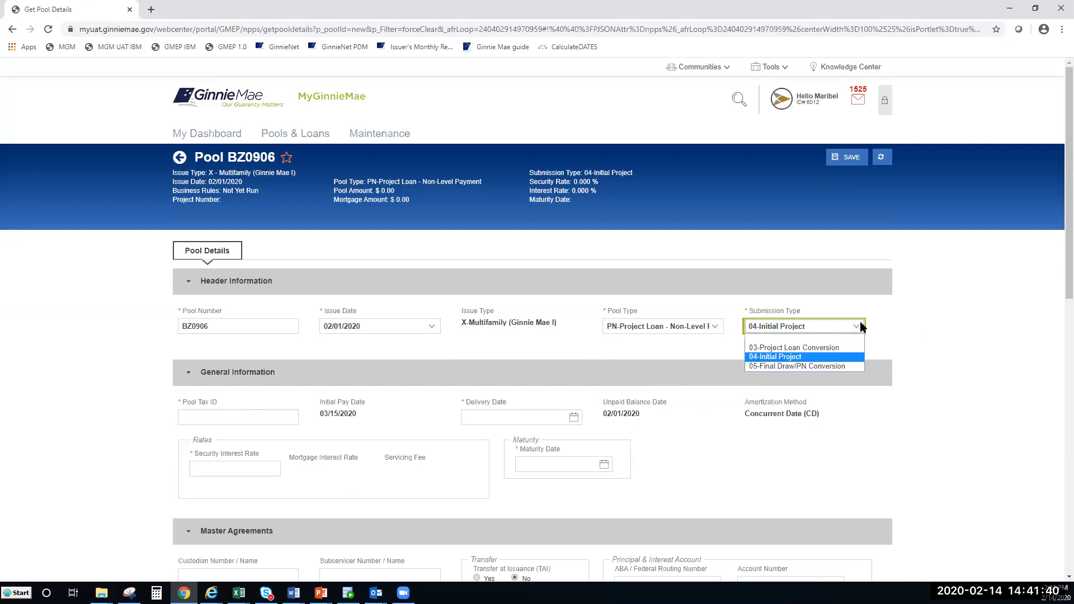
left_click(861, 327)
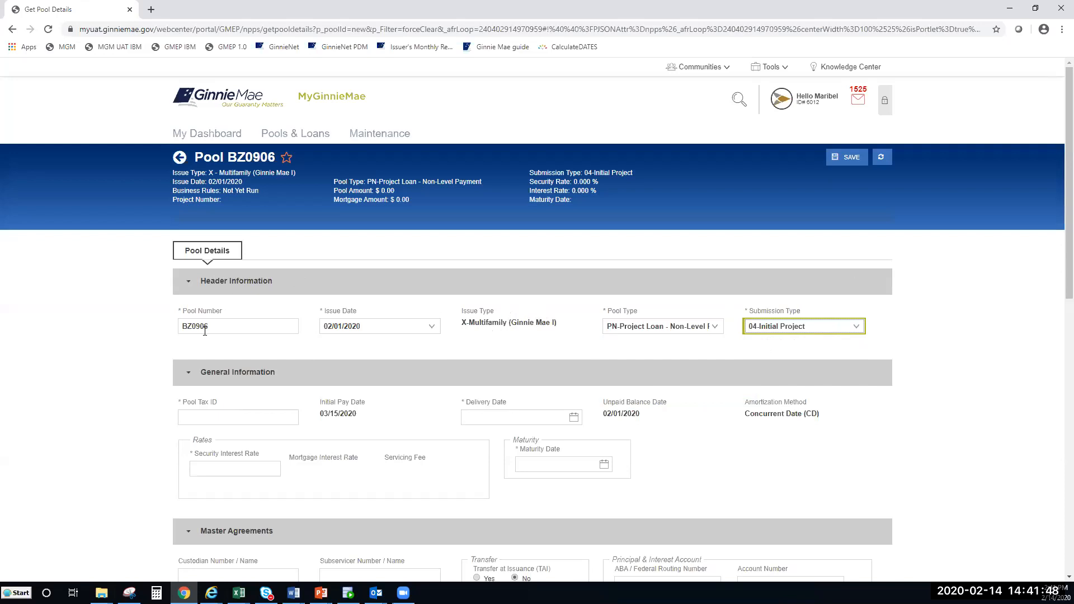
left_click(199, 416)
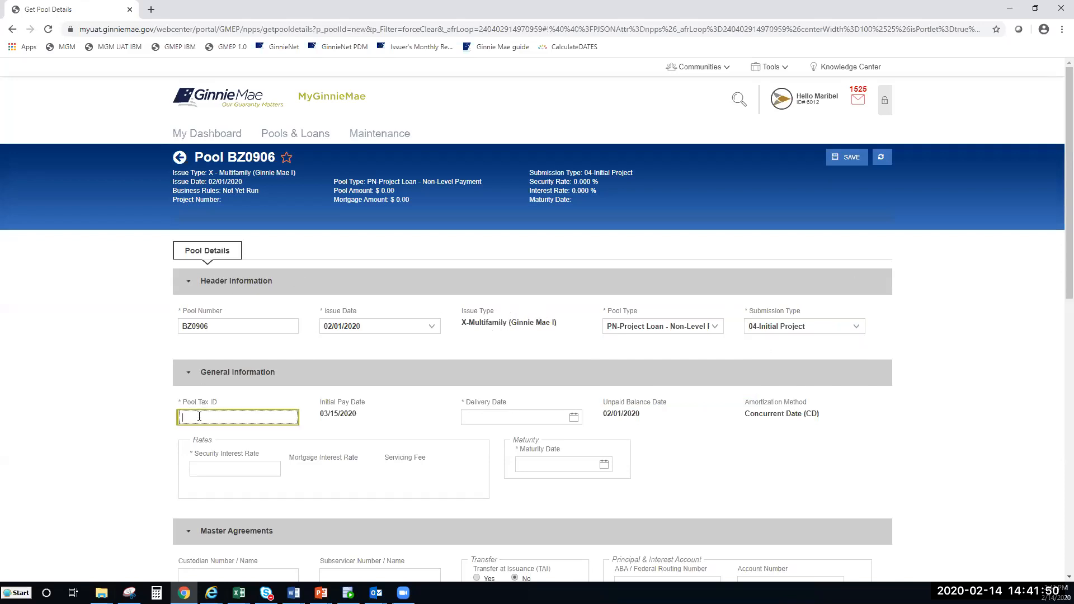
Step: Enter the pool tax ID and a delivery date of 02/20/2020
scroll(149, 419, "down", 2)
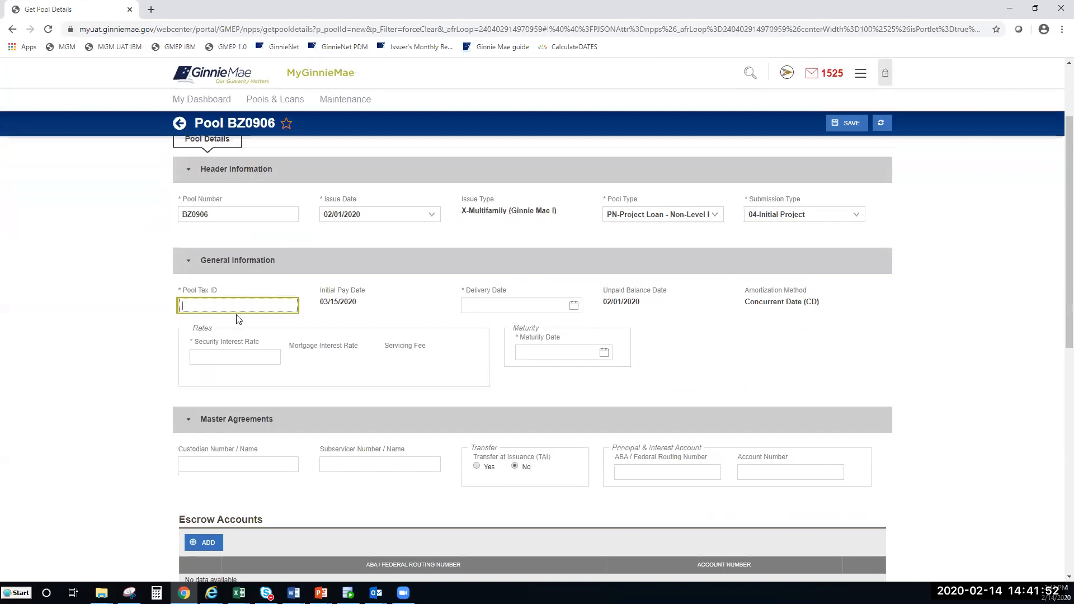
left_click(407, 306)
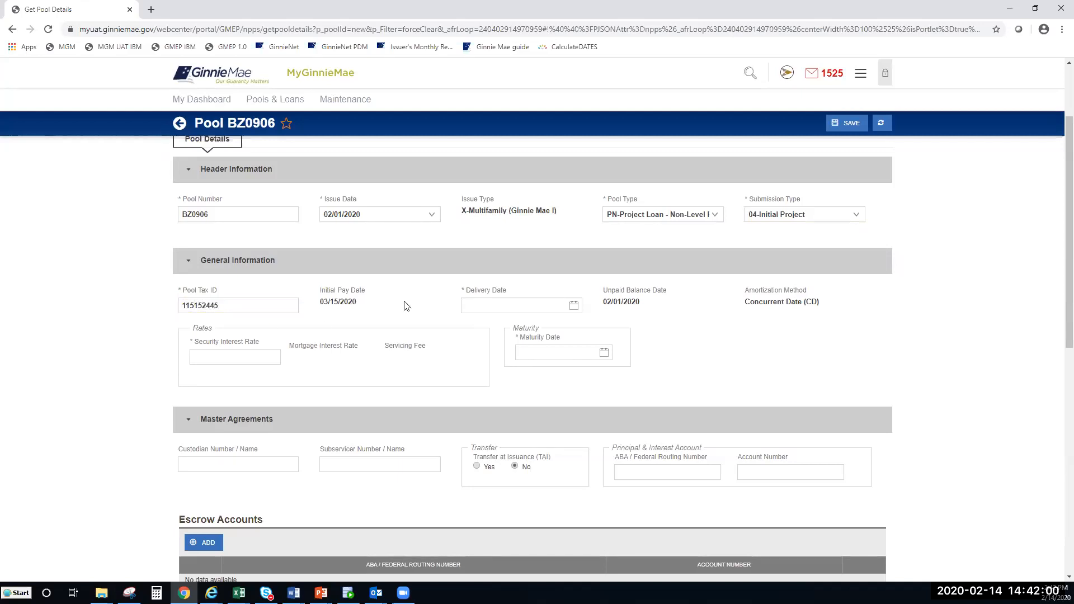
left_click(545, 297)
left_click(522, 304)
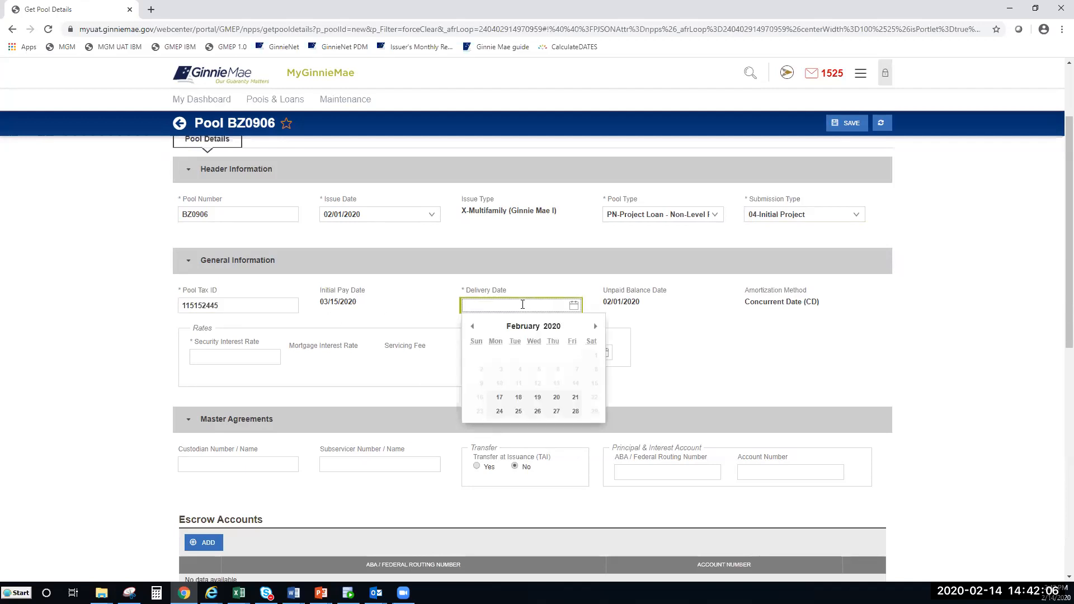
type("02/20/2020")
left_click(551, 310)
left_click(574, 306)
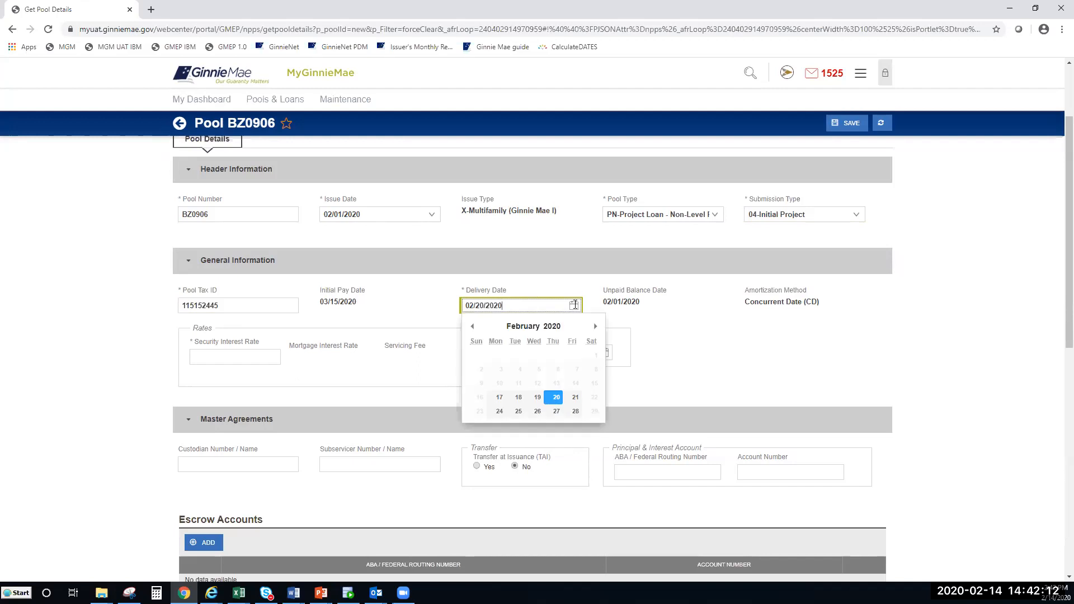
left_click(557, 399)
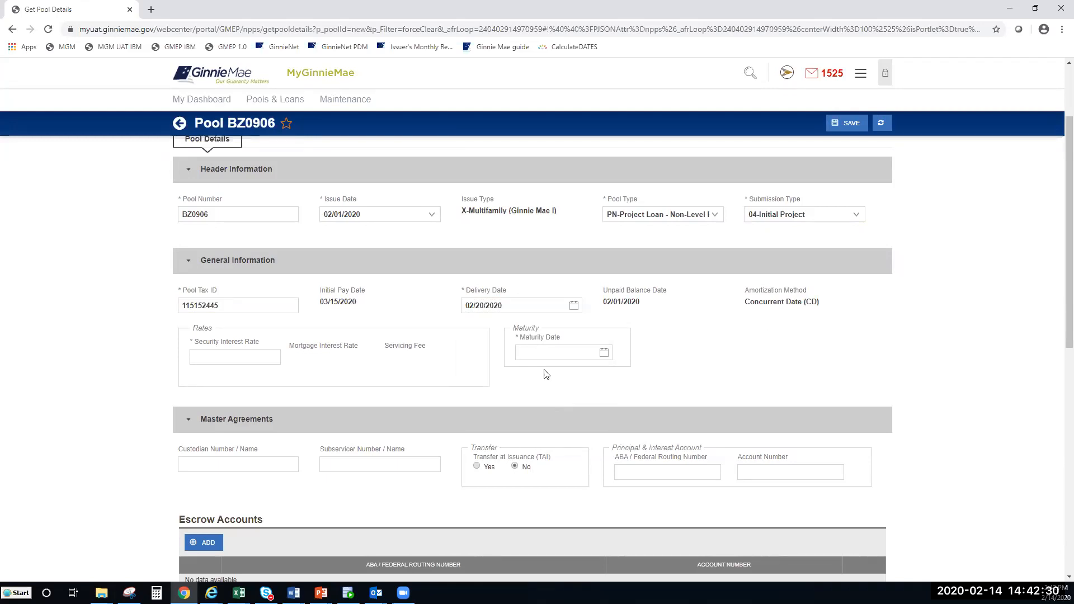
Step: Set the security interest rate to 3.830% and the maturity date to 02/15/2059
left_click(243, 362)
left_click(242, 361)
type("3.830")
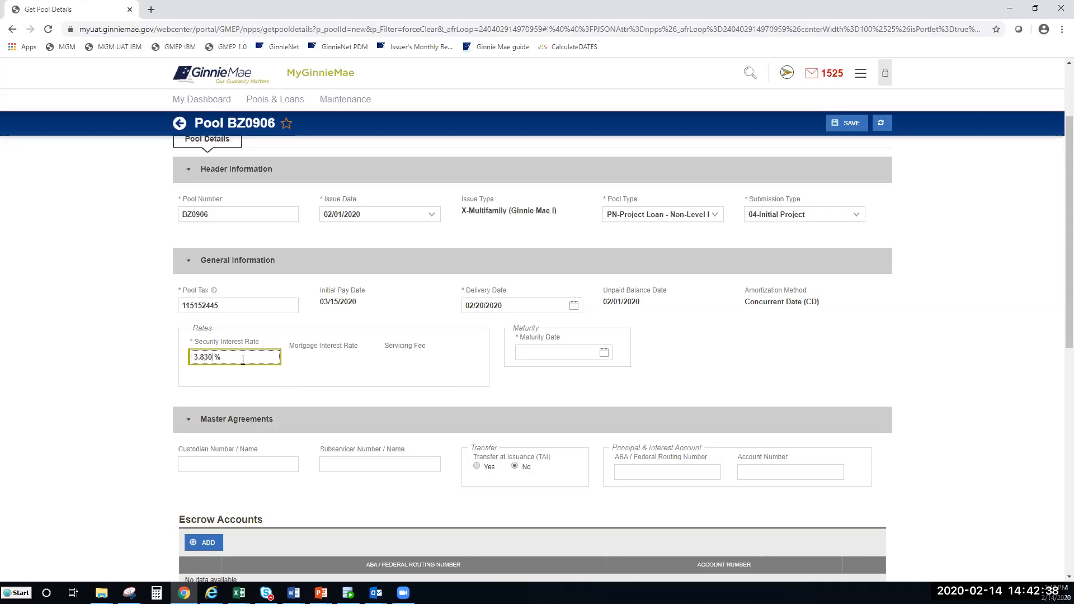
left_click(277, 375)
left_click(575, 359)
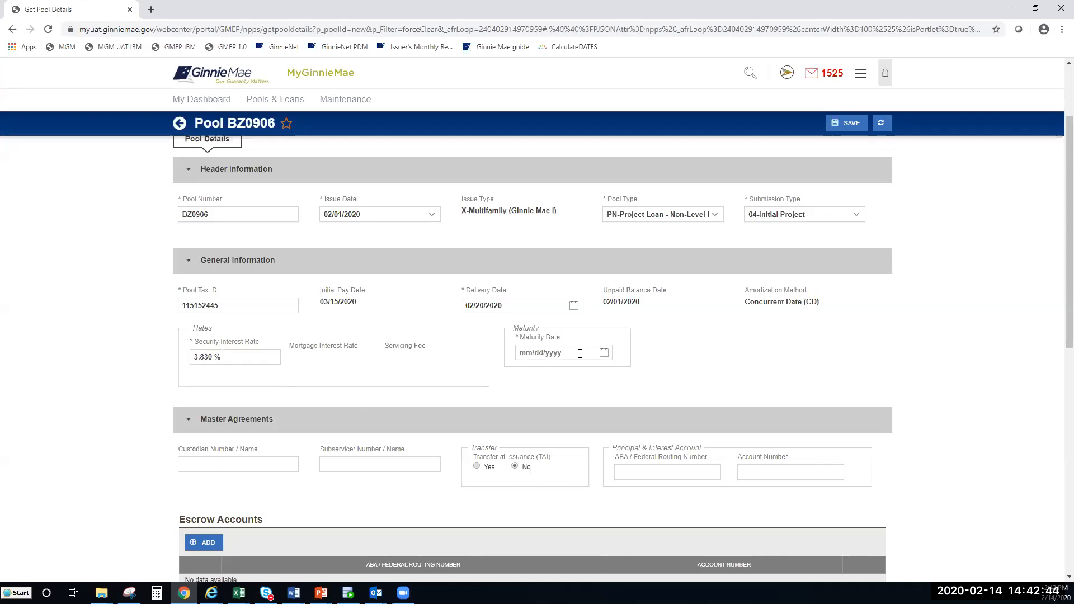
left_click(574, 352)
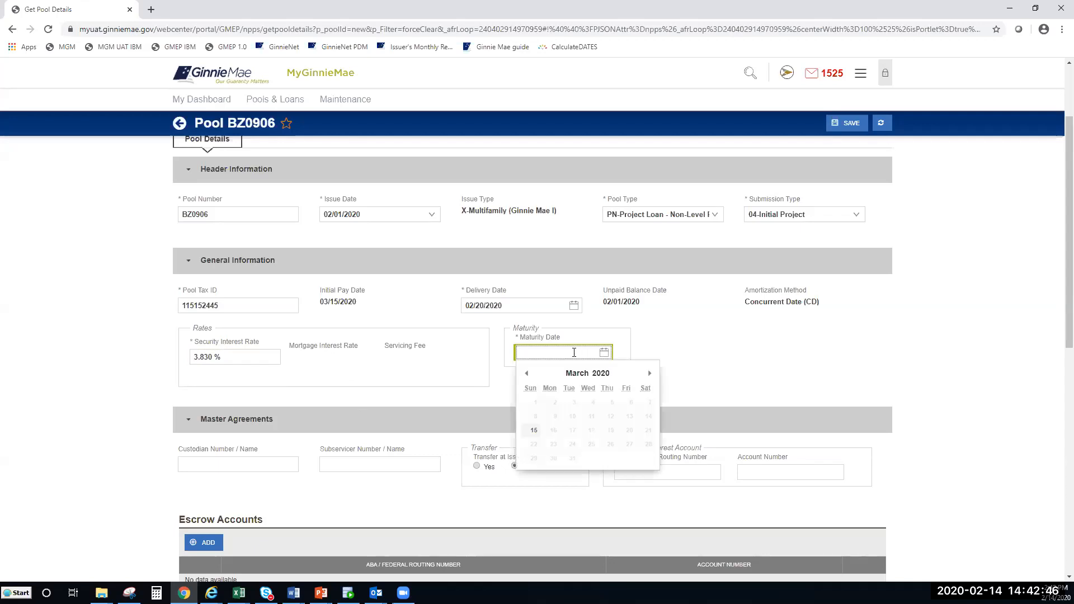
type("02/15/205")
left_click(837, 364)
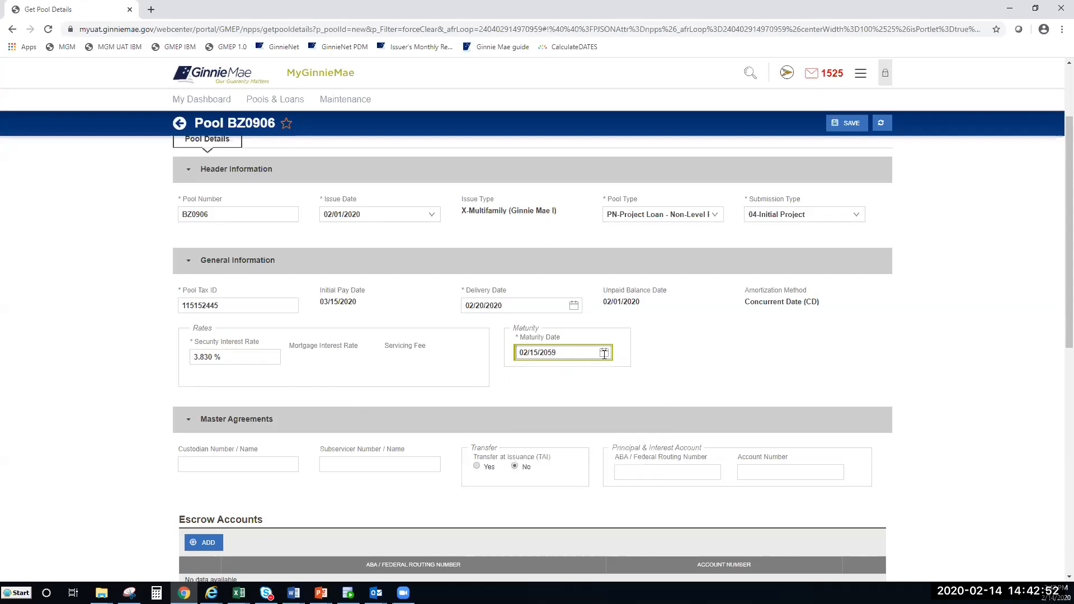
left_click(605, 354)
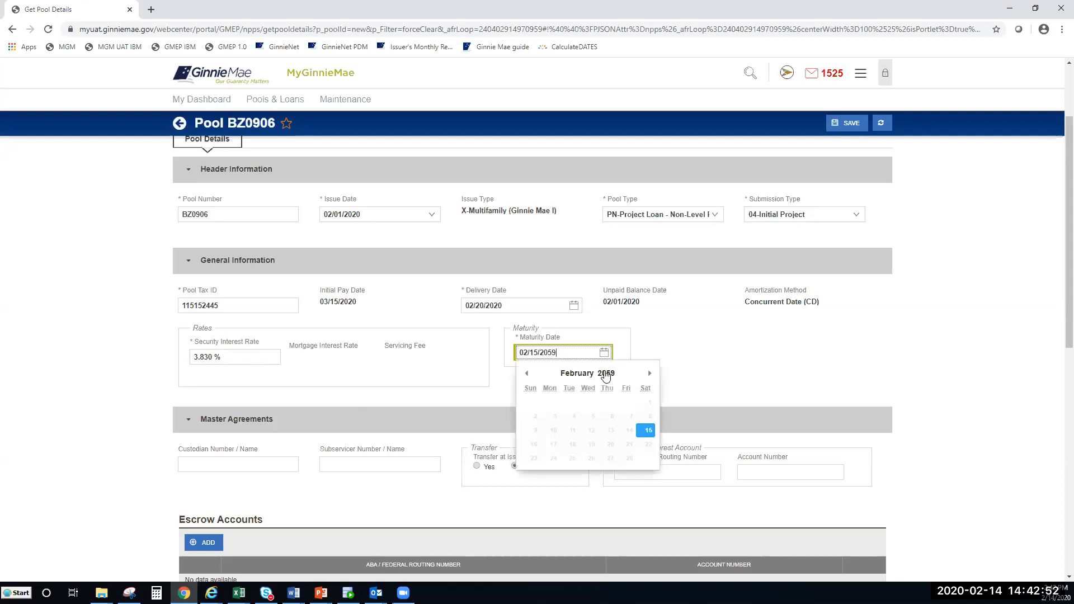
left_click(649, 431)
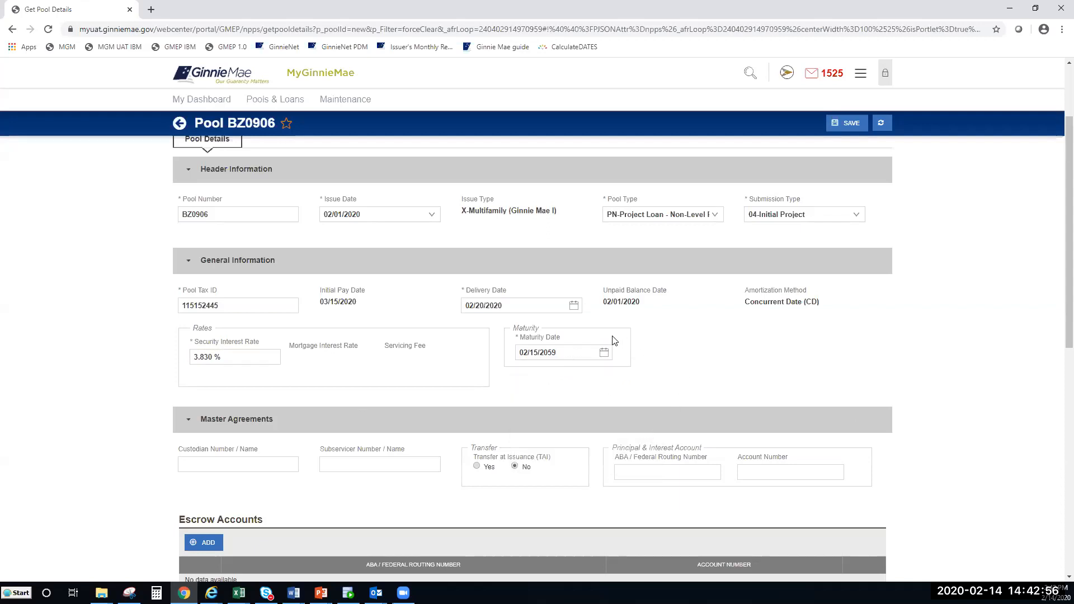
scroll(607, 336, "down", 2)
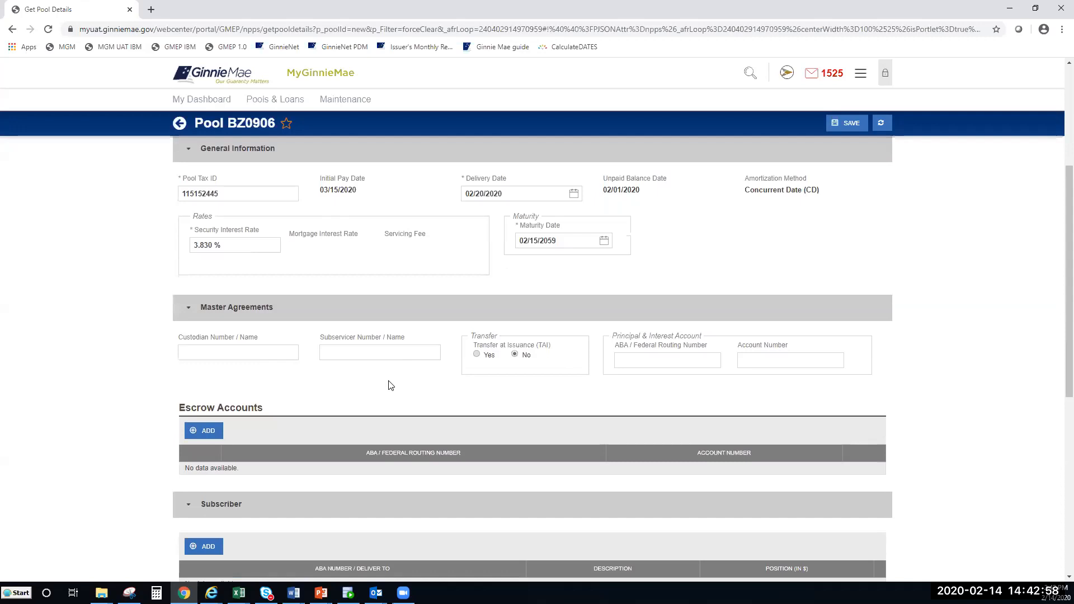
Step: Choose 000466 / U S Bank National Association as custodian and keep transfer at issuance No
left_click(270, 358)
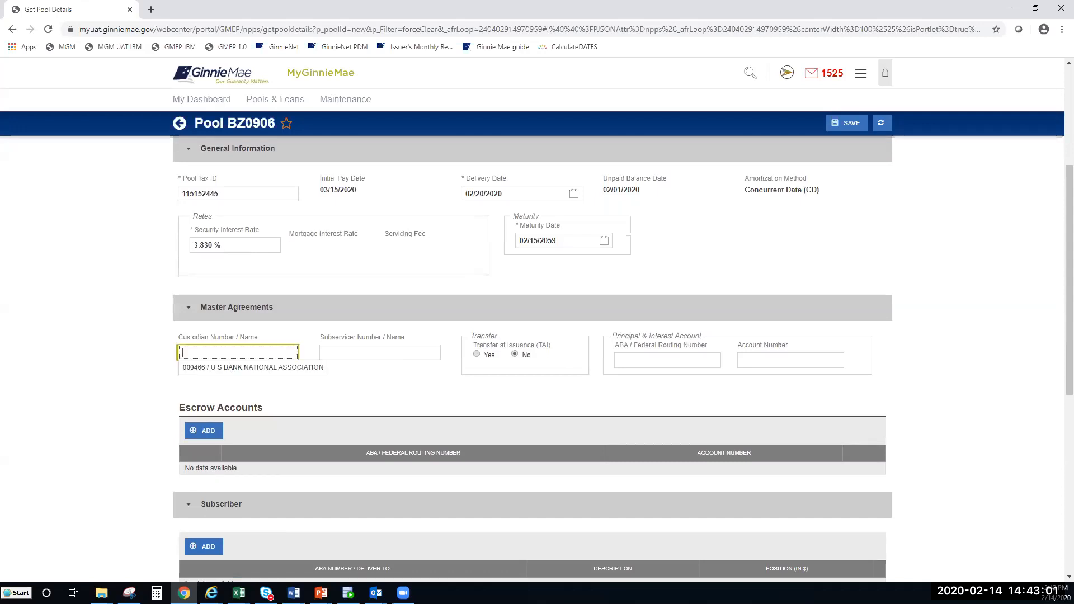
left_click(322, 367)
left_click(352, 360)
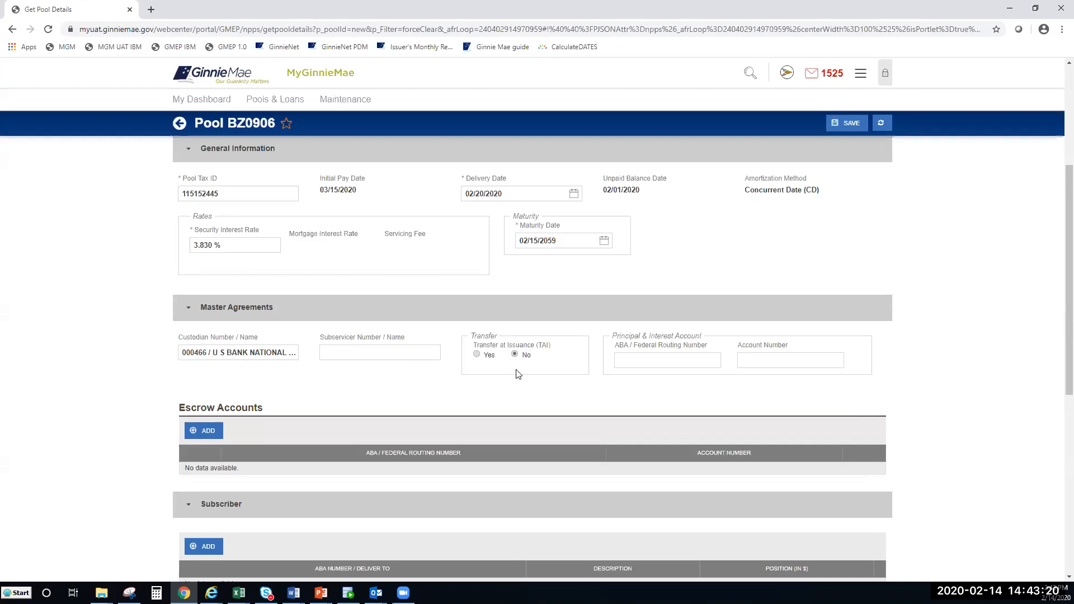
left_click(516, 355)
Step: Set the P&I account to Texas Capital Bank routing with its suggested account number
left_click(648, 357)
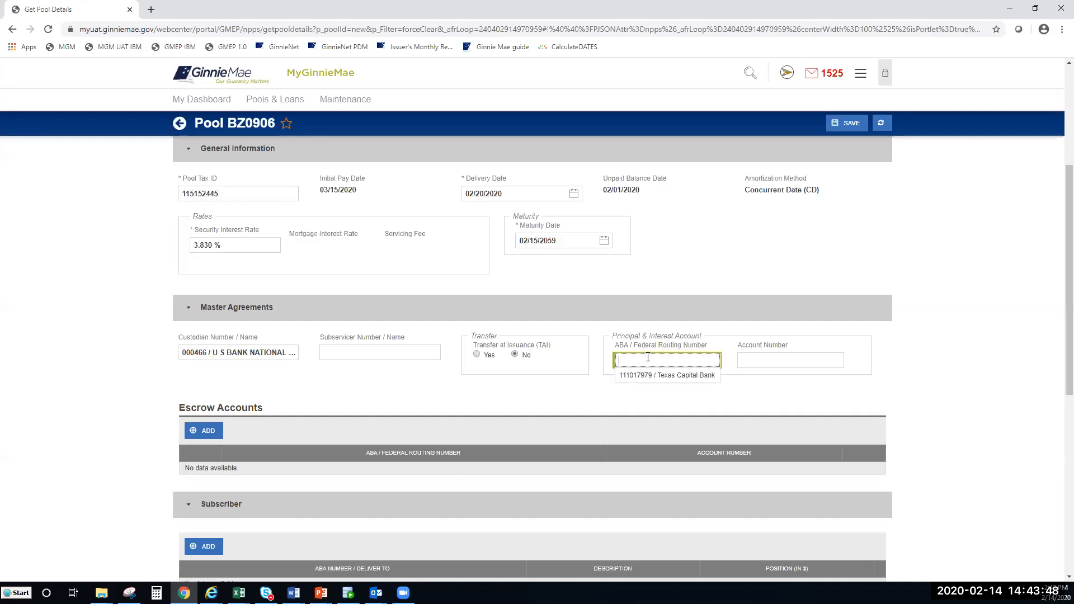
left_click(694, 375)
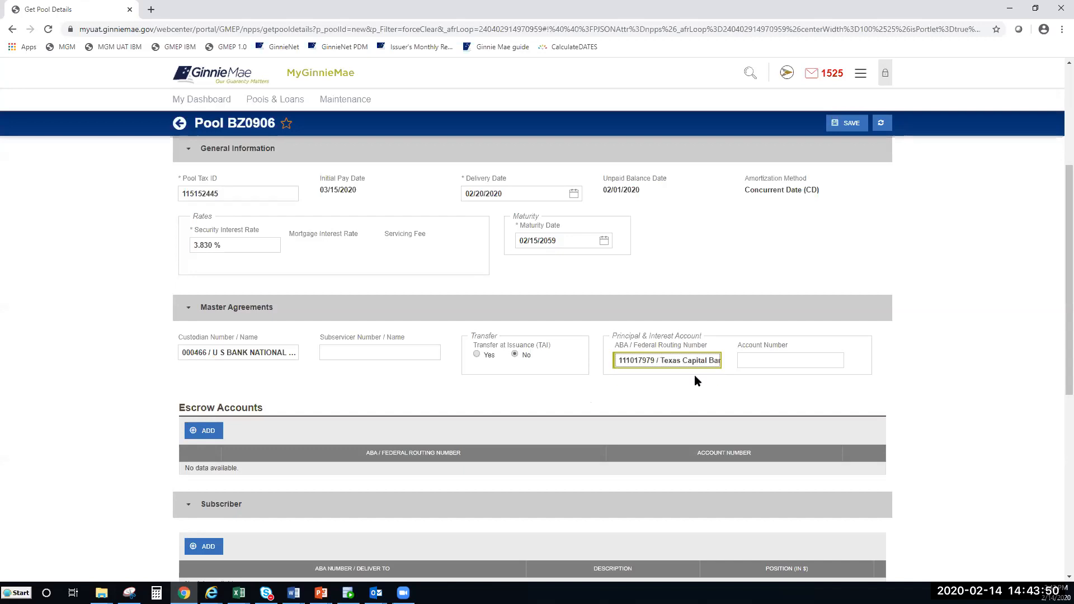
left_click(791, 366)
left_click(776, 373)
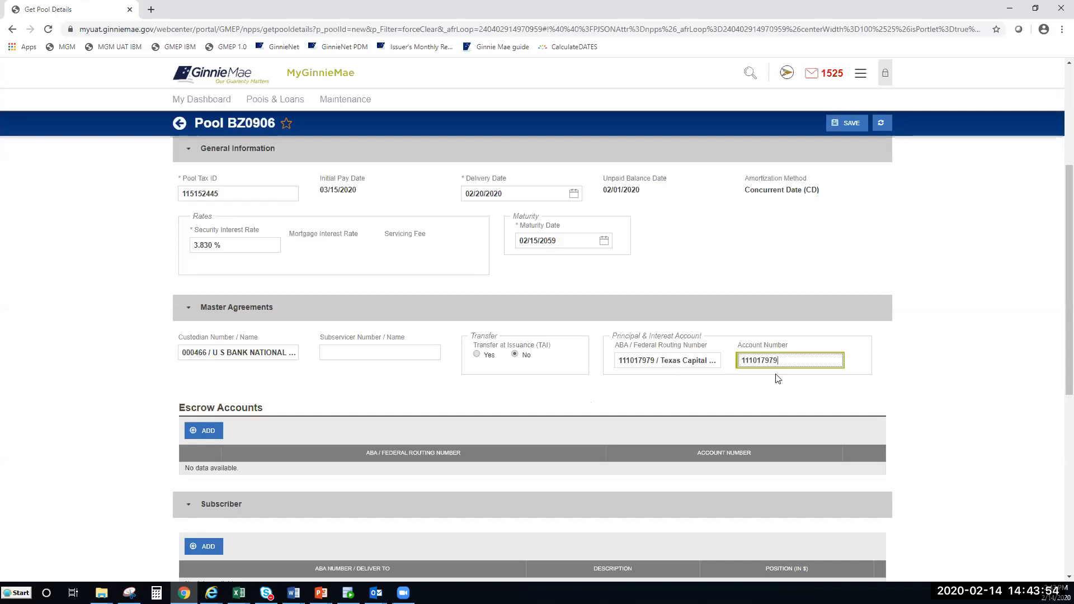
scroll(291, 346, "down", 3)
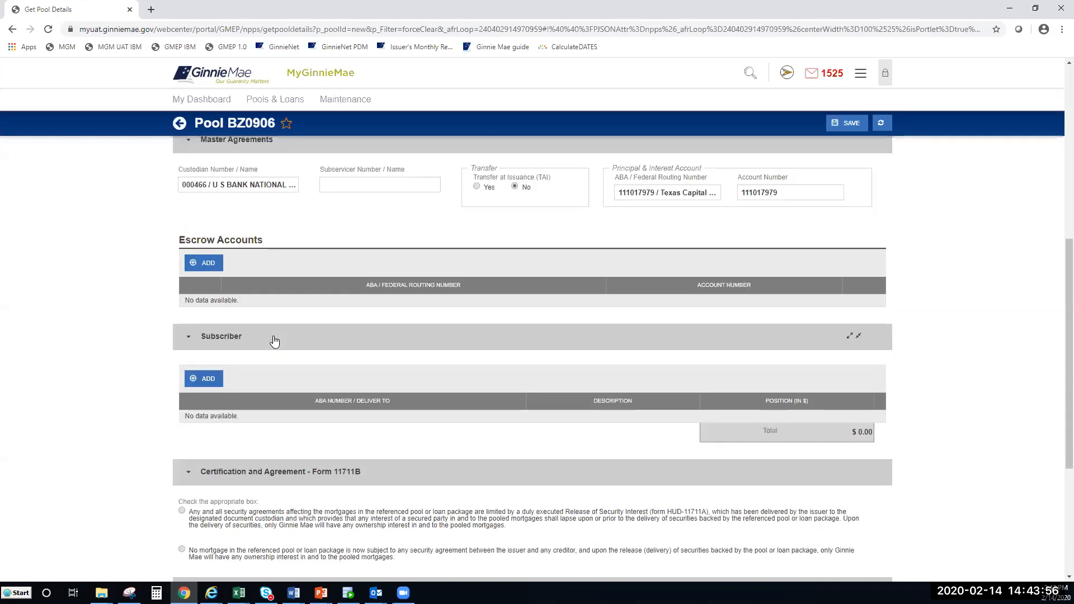
Step: Add a Texas Capital Bank escrow account with its suggested account number, then start a subscriber row
left_click(204, 264)
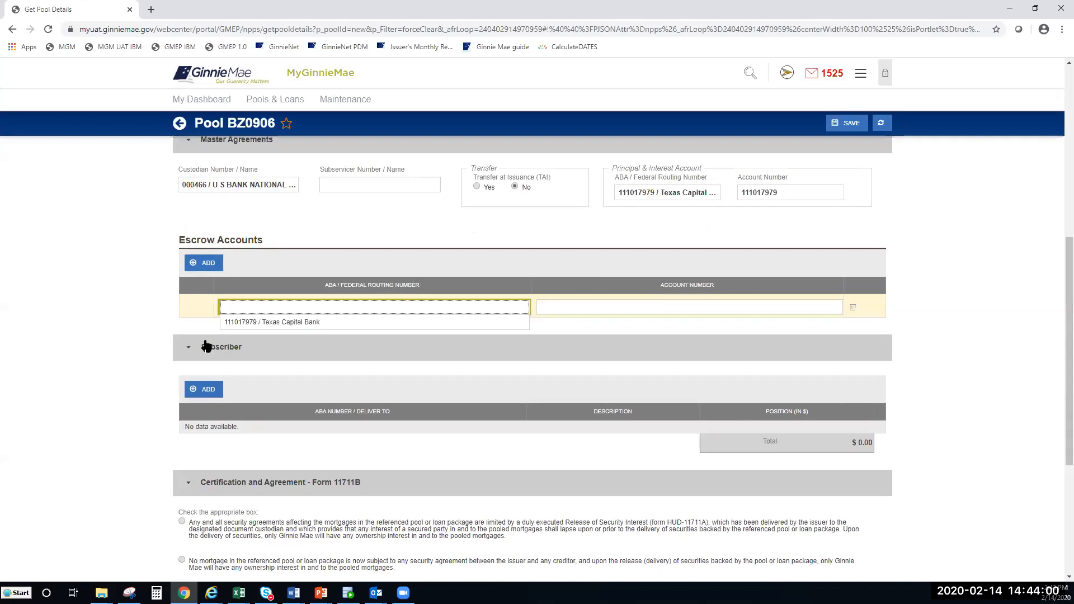
left_click(272, 322)
left_click(116, 312)
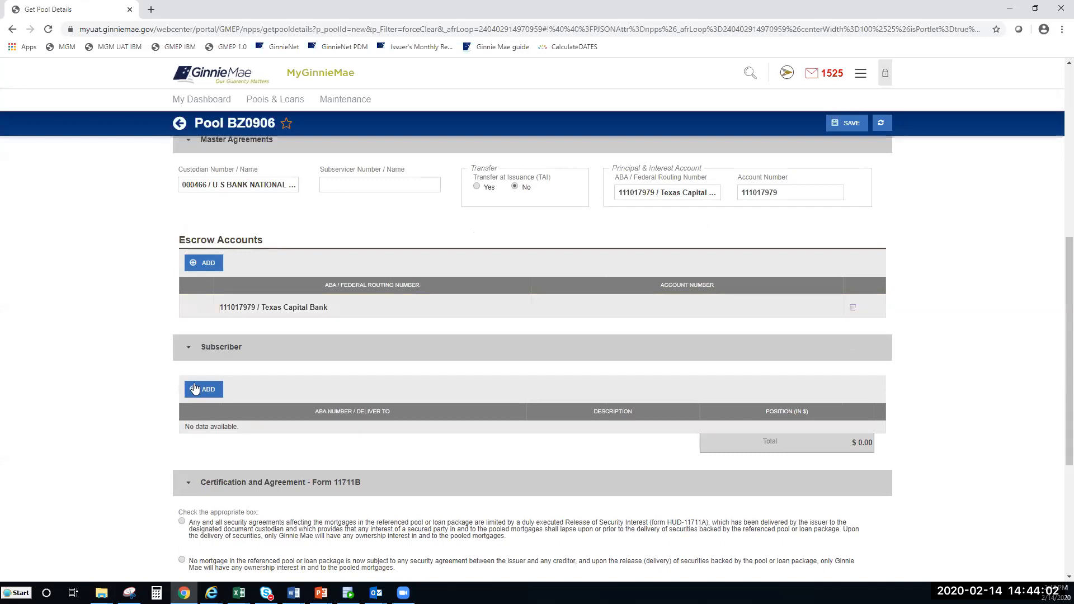
left_click(734, 302)
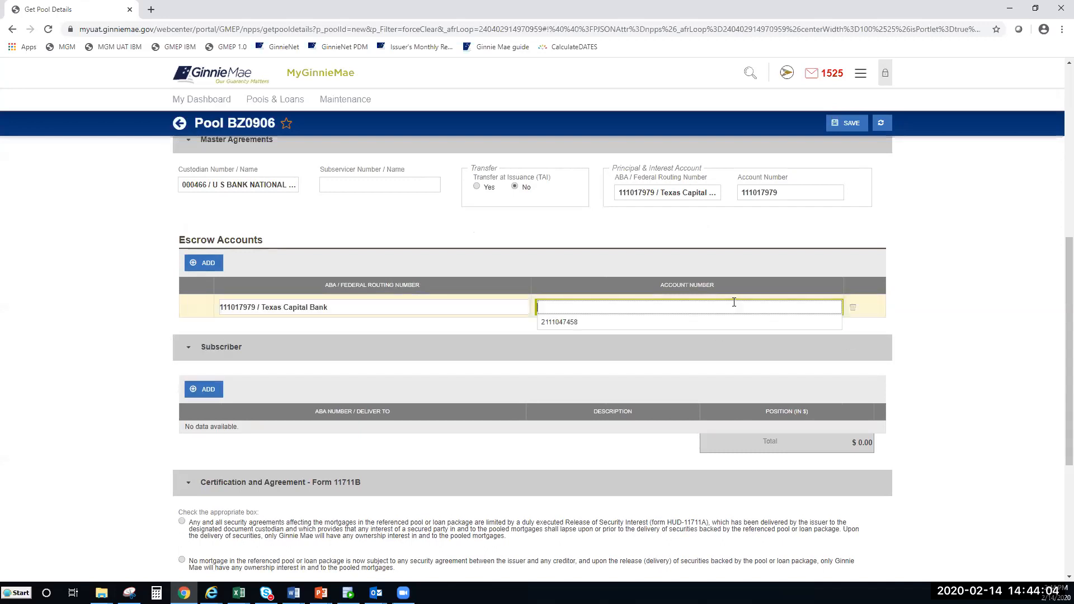
left_click(633, 322)
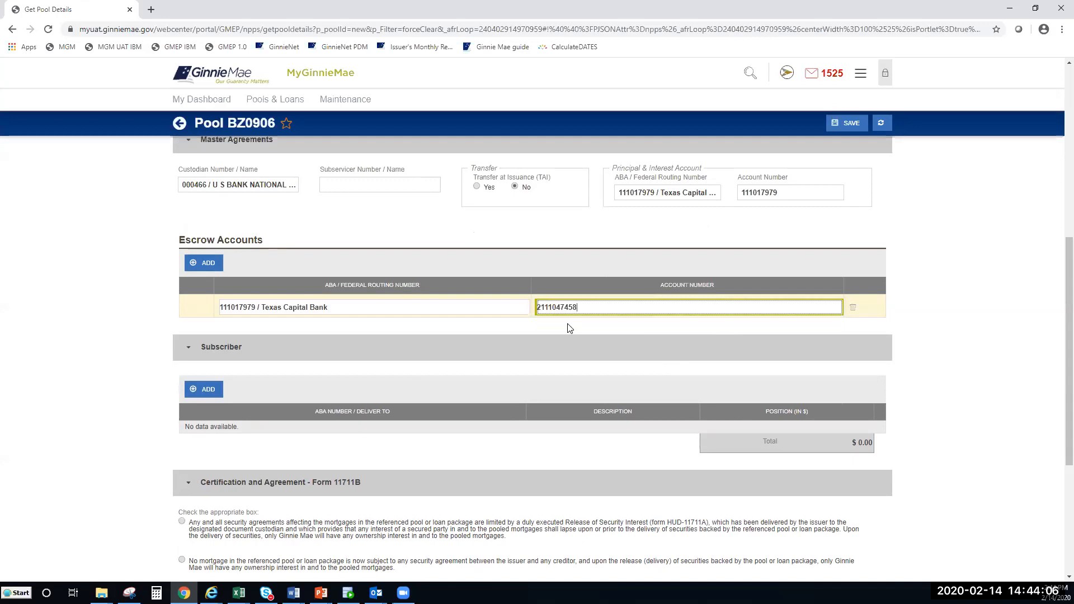
left_click(128, 371)
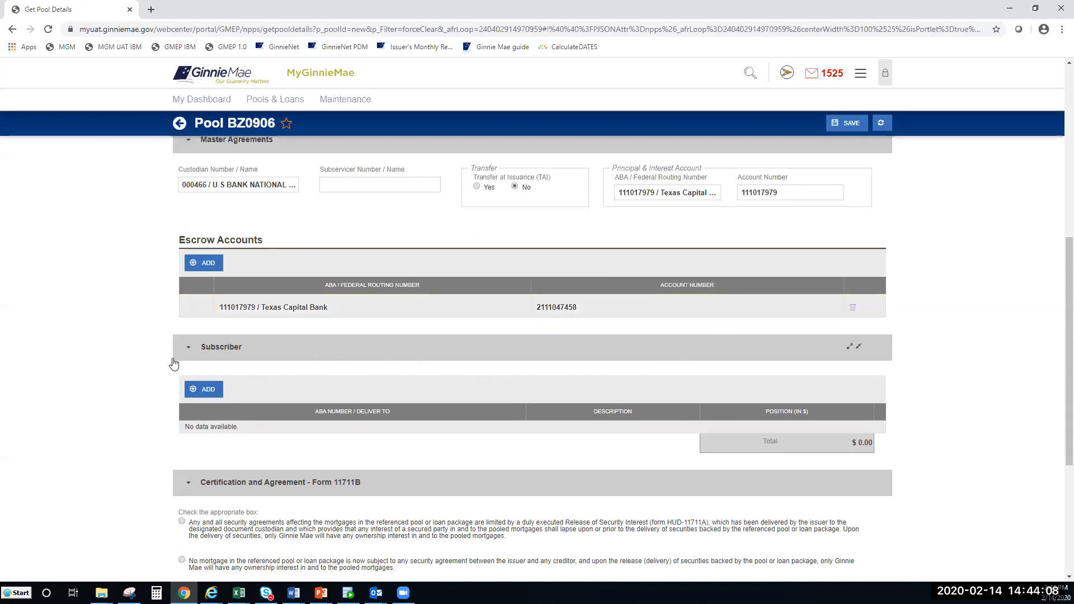
scroll(168, 367, "down", 2)
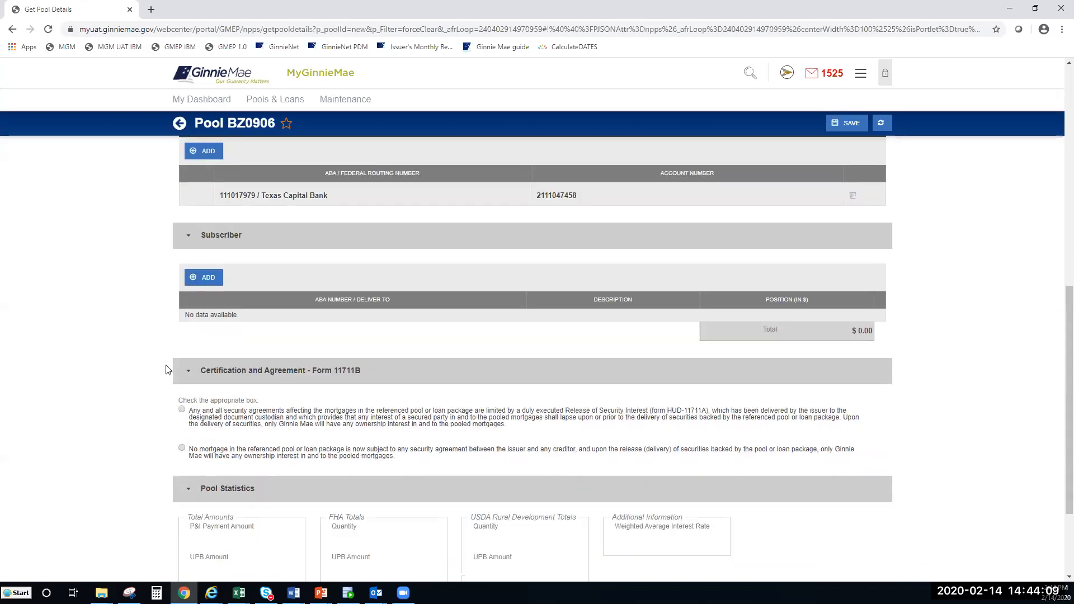
left_click(211, 282)
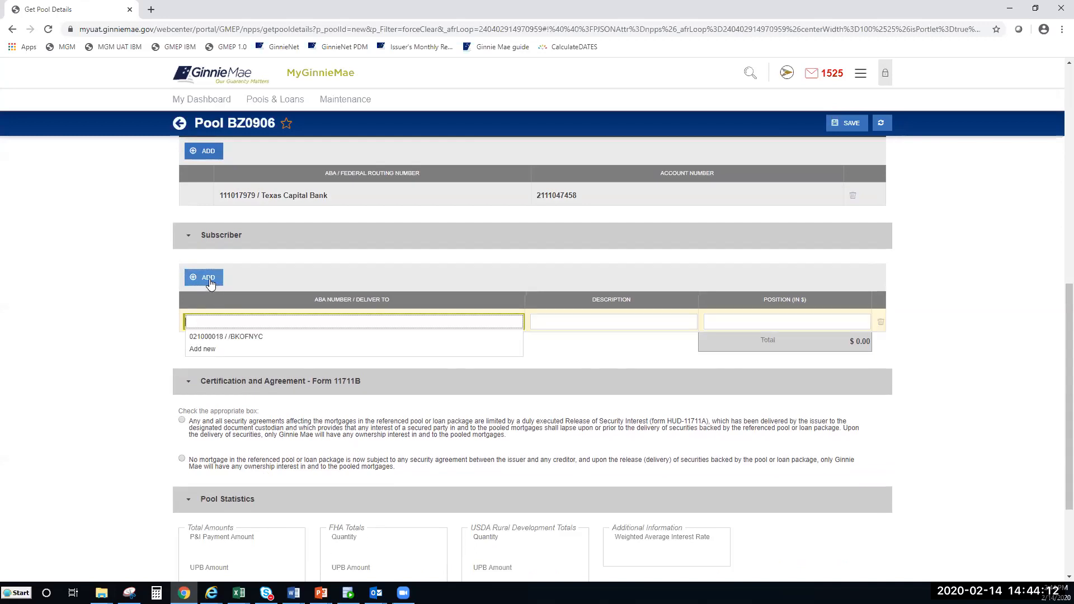
Step: Add subscriber 021000018 / /BKOFNYC with description MFPDM and a $100,000.00 position
left_click(261, 334)
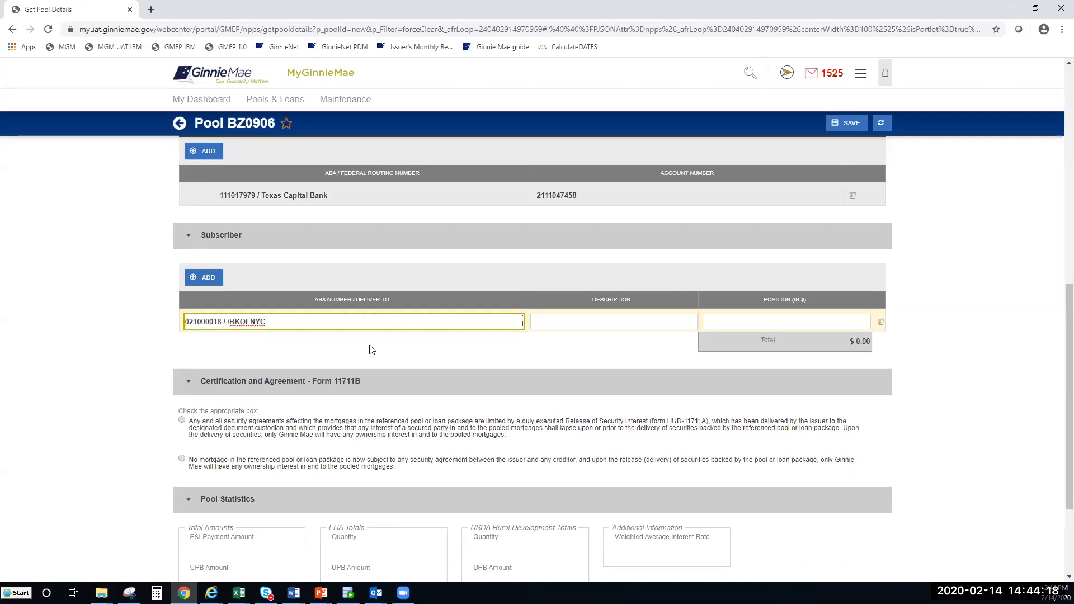
left_click(553, 316)
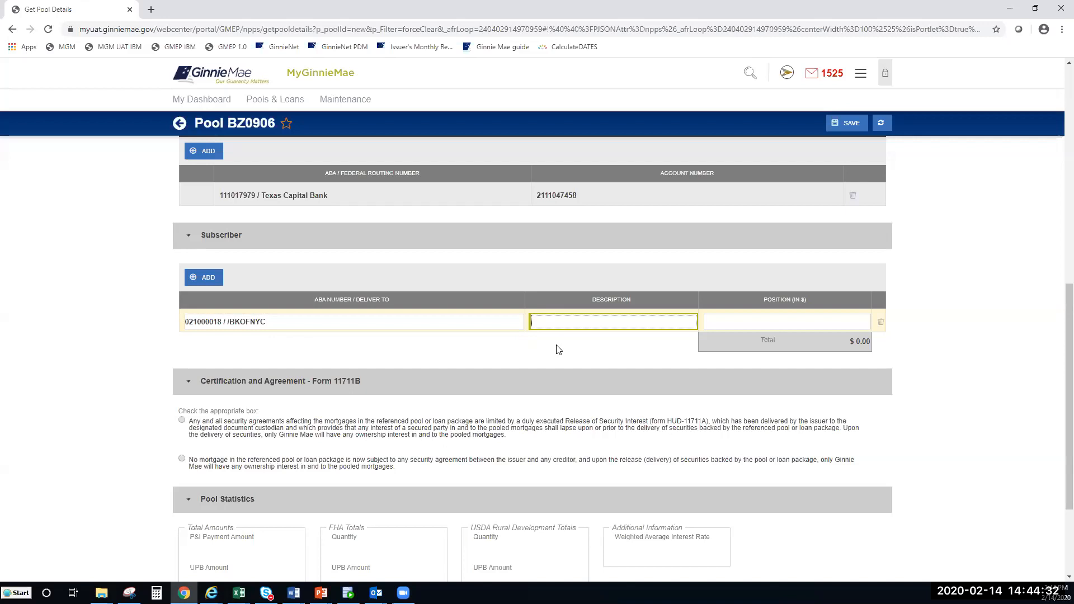
type("MFPDM")
left_click(771, 318)
type("1000000.00")
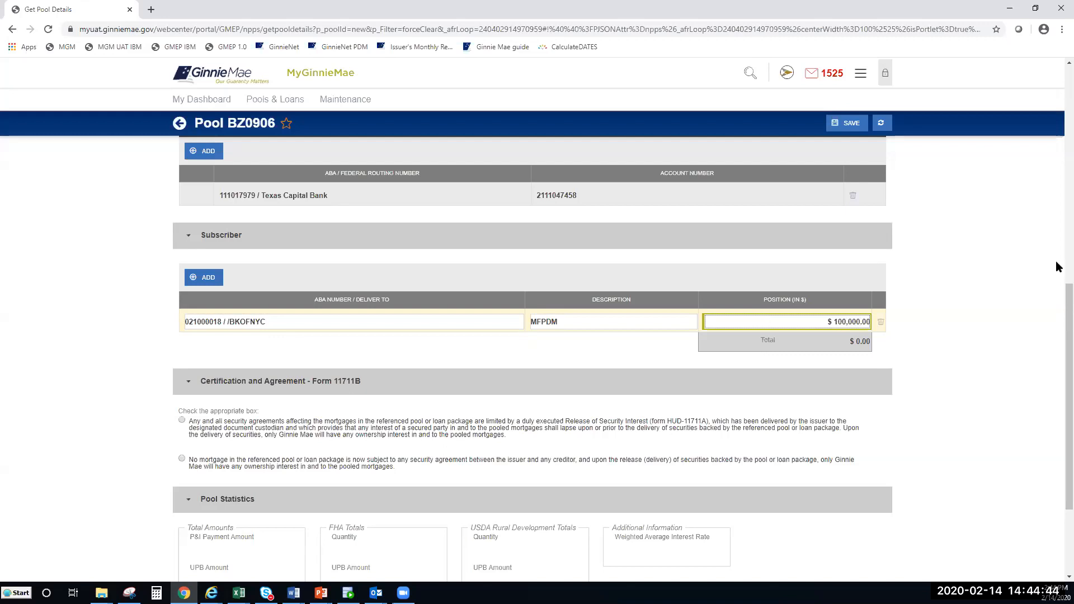
left_click(951, 311)
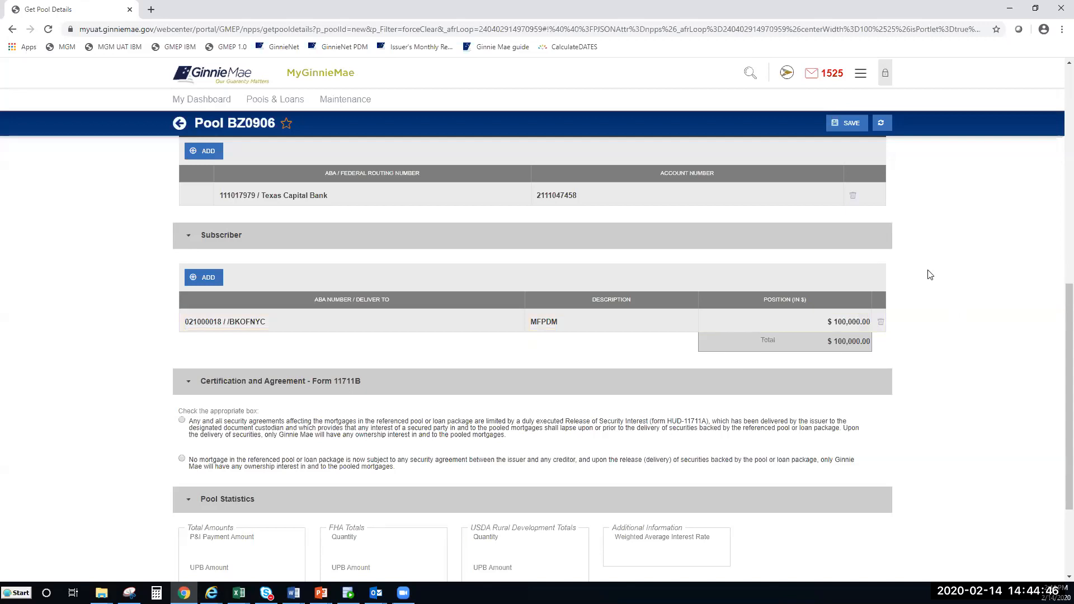
scroll(929, 272, "down", 3)
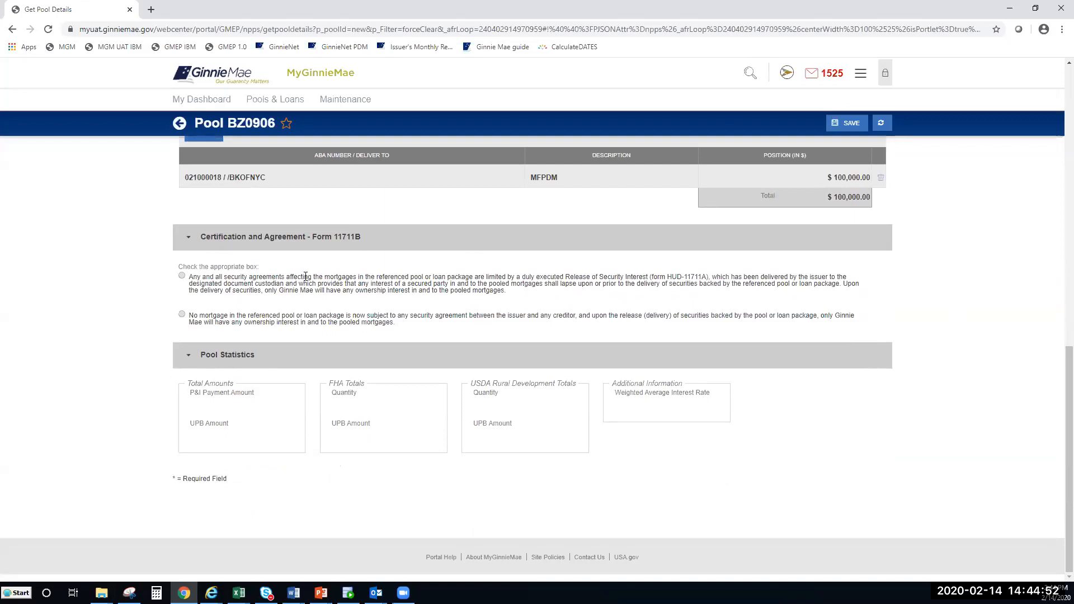
Step: On Form 11711B, select the option stating no mortgage is subject to any security agreement
left_click(181, 276)
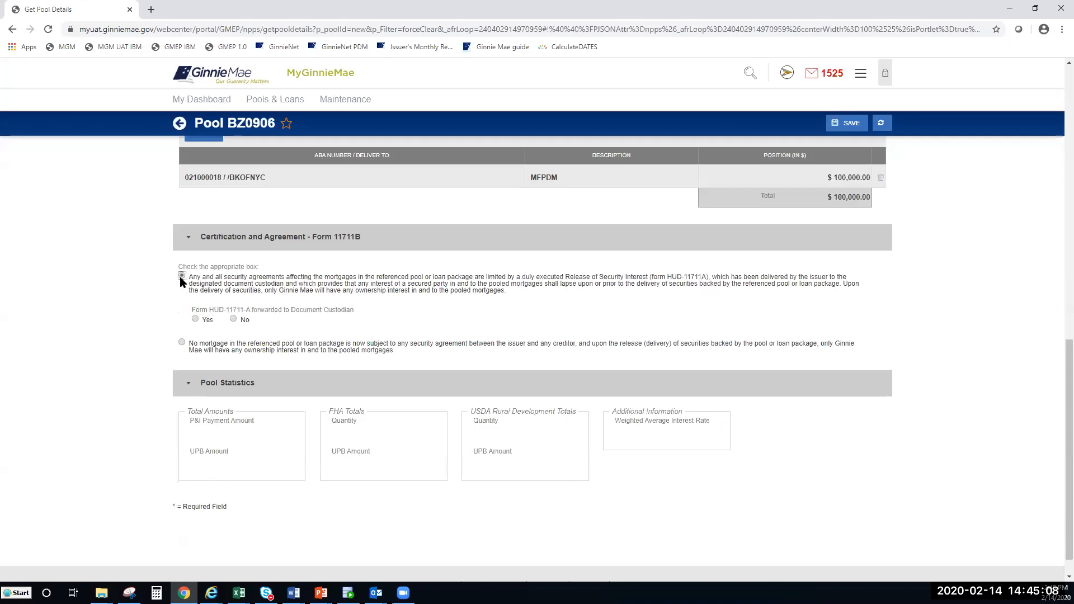
left_click(195, 319)
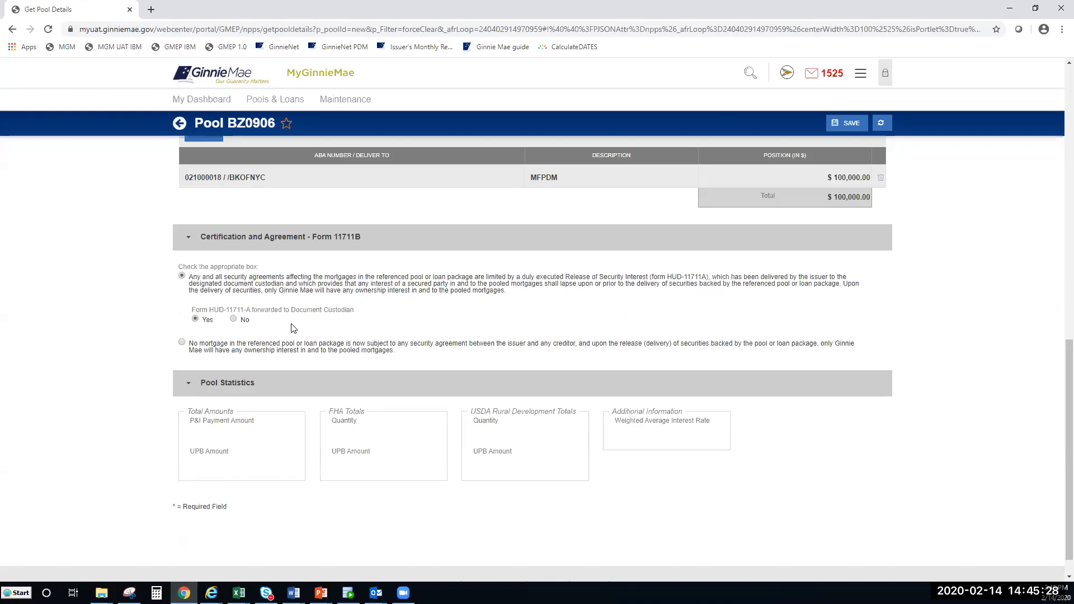
left_click(181, 343)
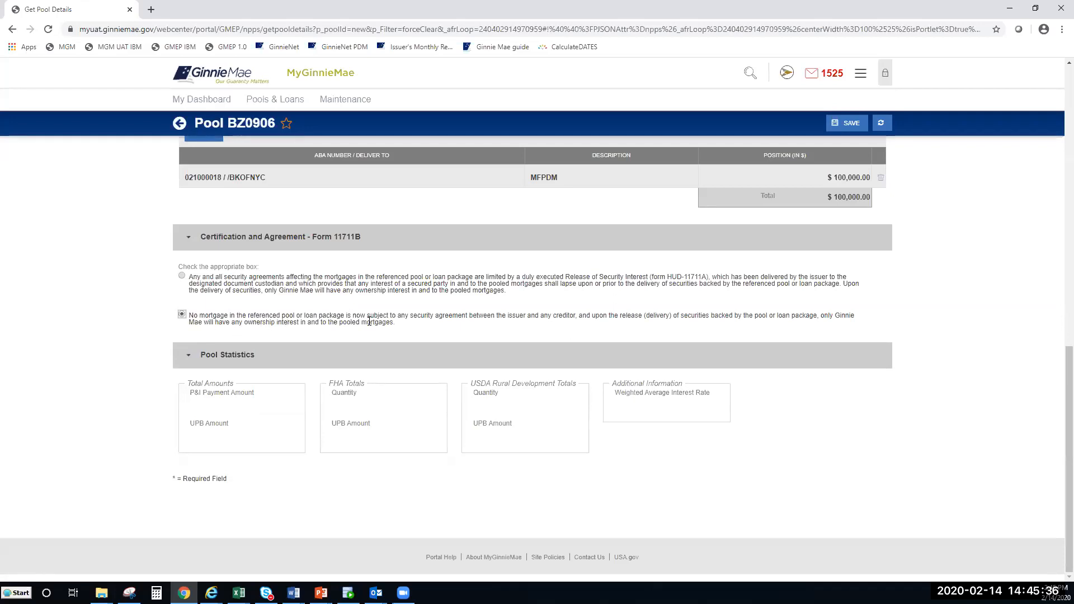
left_click_drag(1069, 395, 1068, 290)
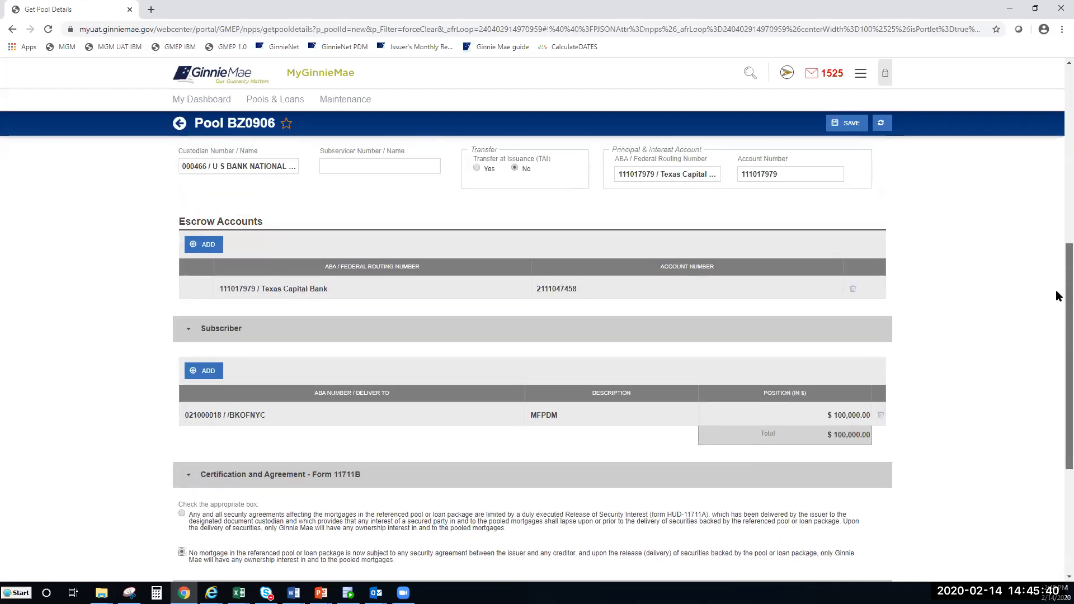
Step: Save draft pool BZ0906 and review its Pool Details, with business rules Not Yet Run
scroll(1056, 296, "up", 7)
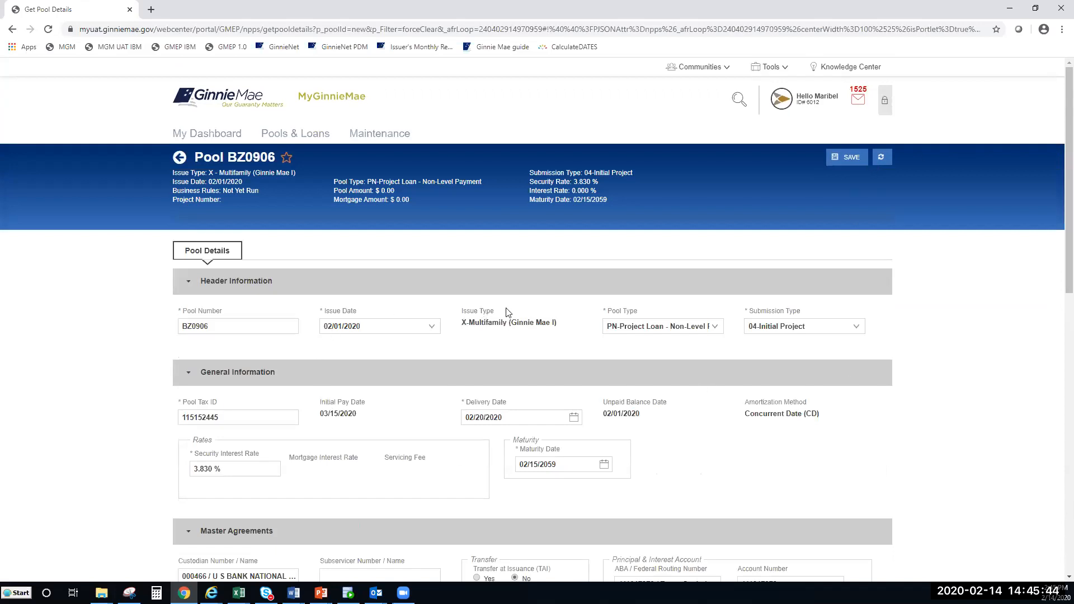
left_click(844, 160)
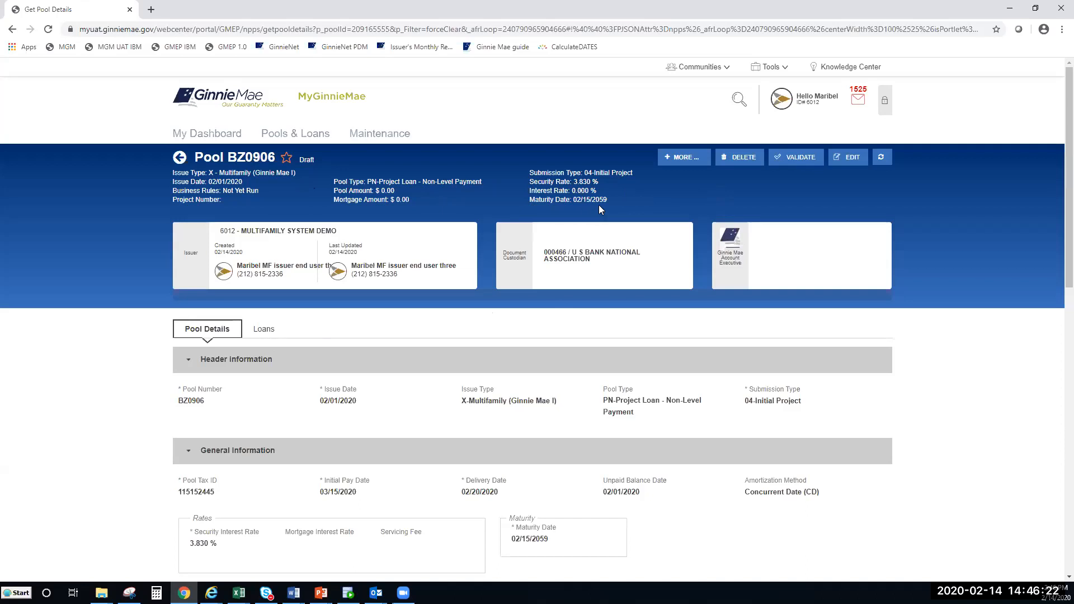
left_click_drag(257, 192, 223, 194)
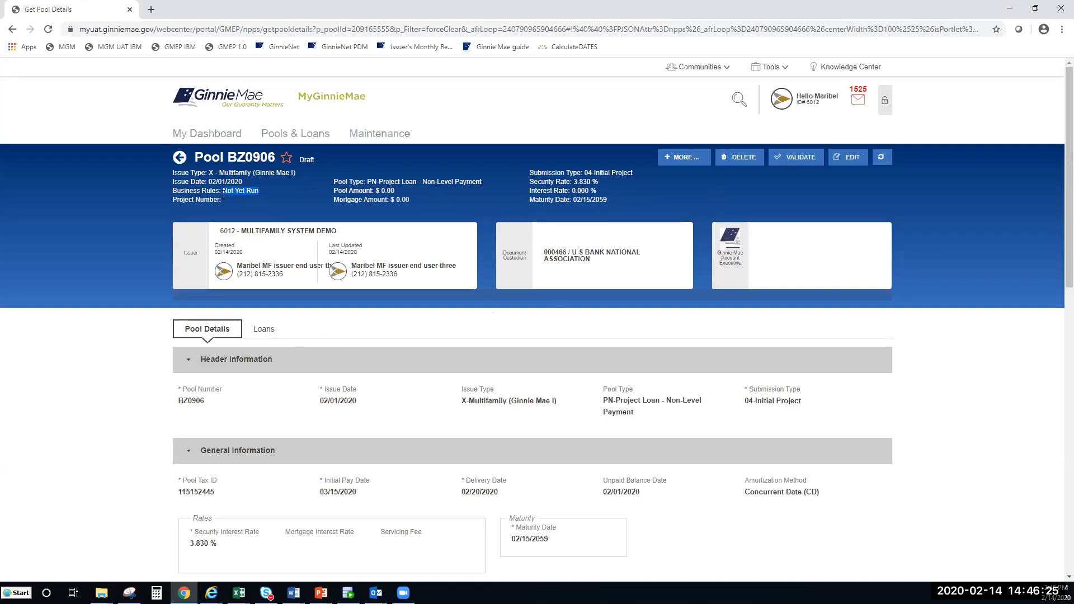
left_click(282, 210)
scroll(282, 209, "down", 2)
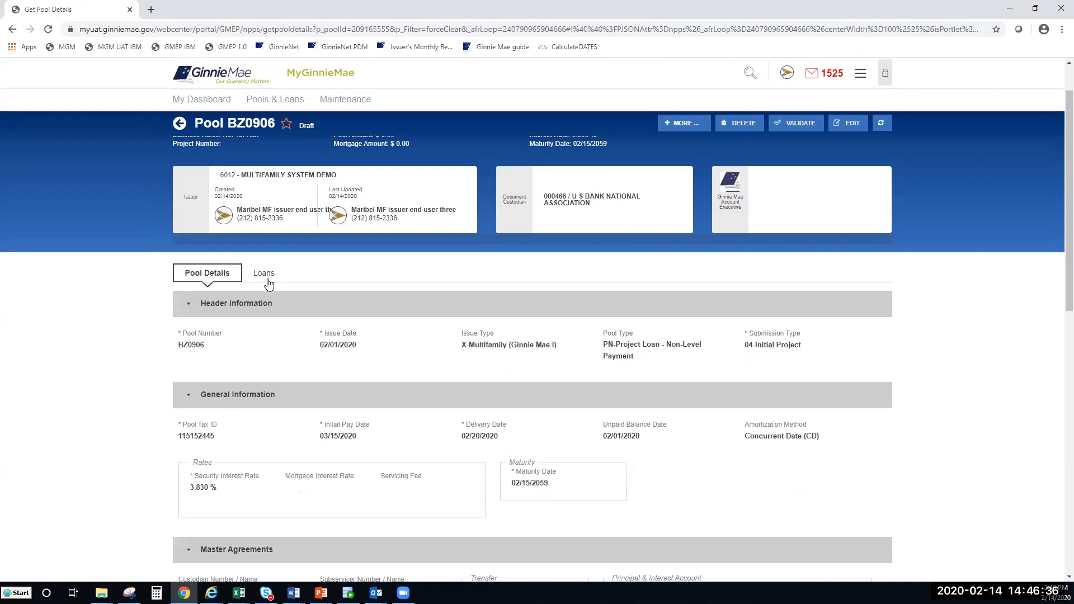
Step: Add a new loan from pool BZ0906's Loans list
left_click(265, 275)
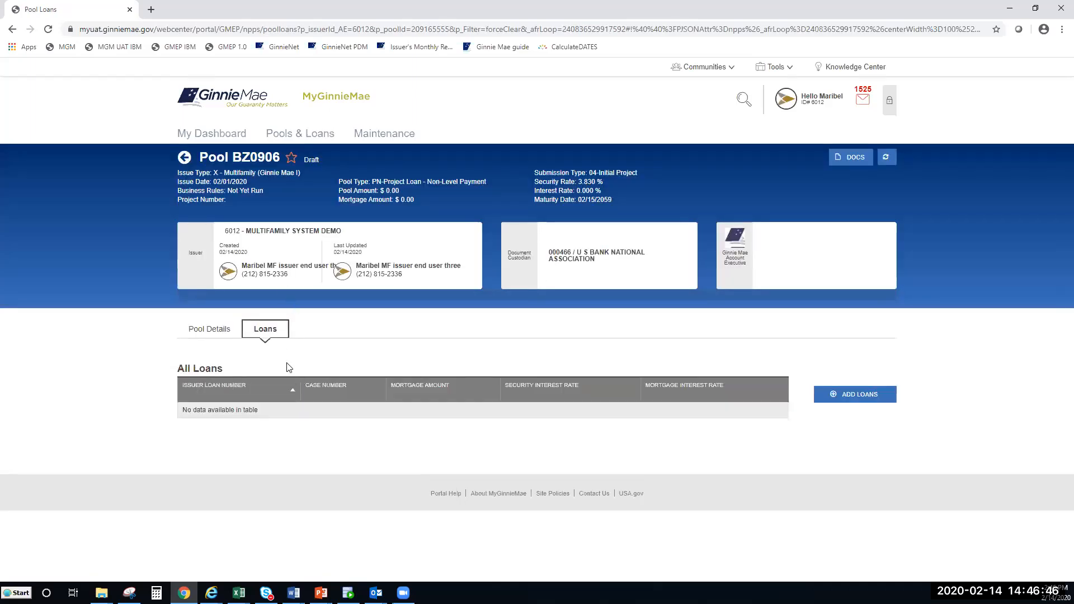
left_click(834, 403)
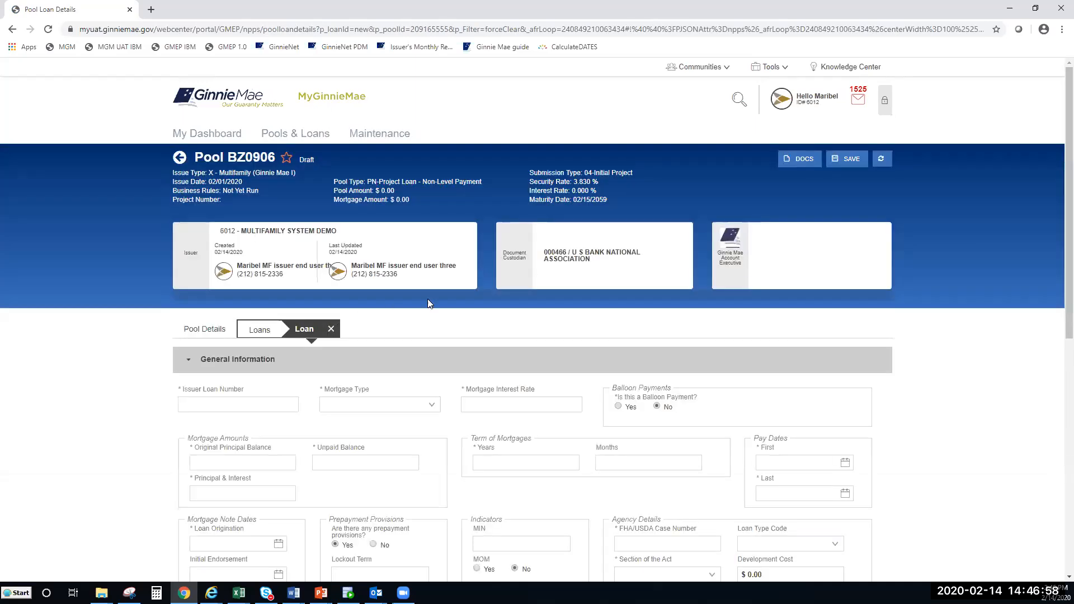
Step: Enter the issuer loan number, choose FHA mortgage type and a 4.200 % interest rate
scroll(1052, 132, "down", 1)
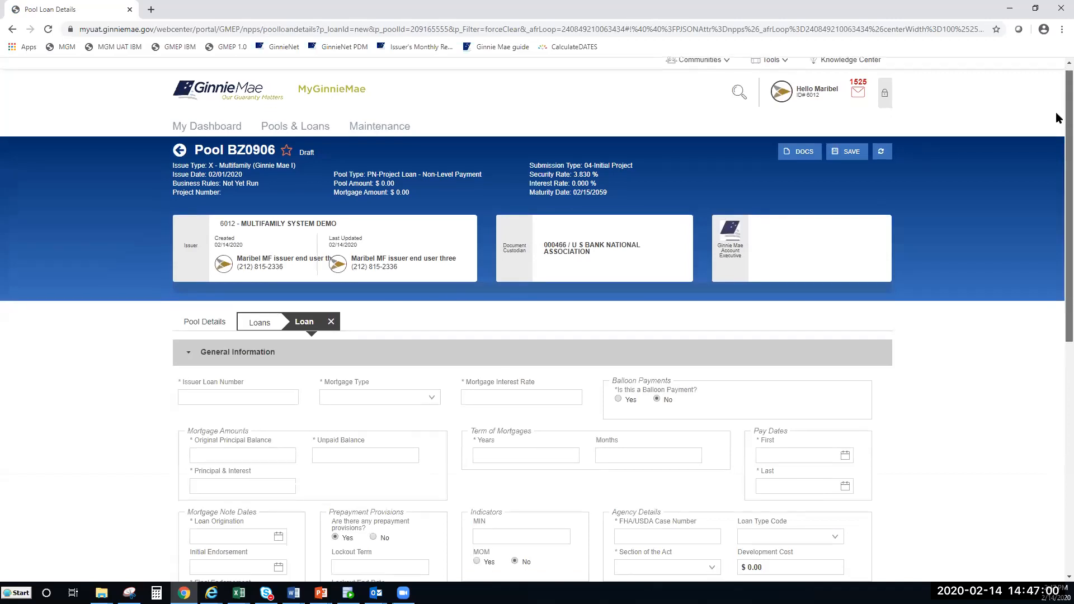
scroll(1058, 134, "down", 3)
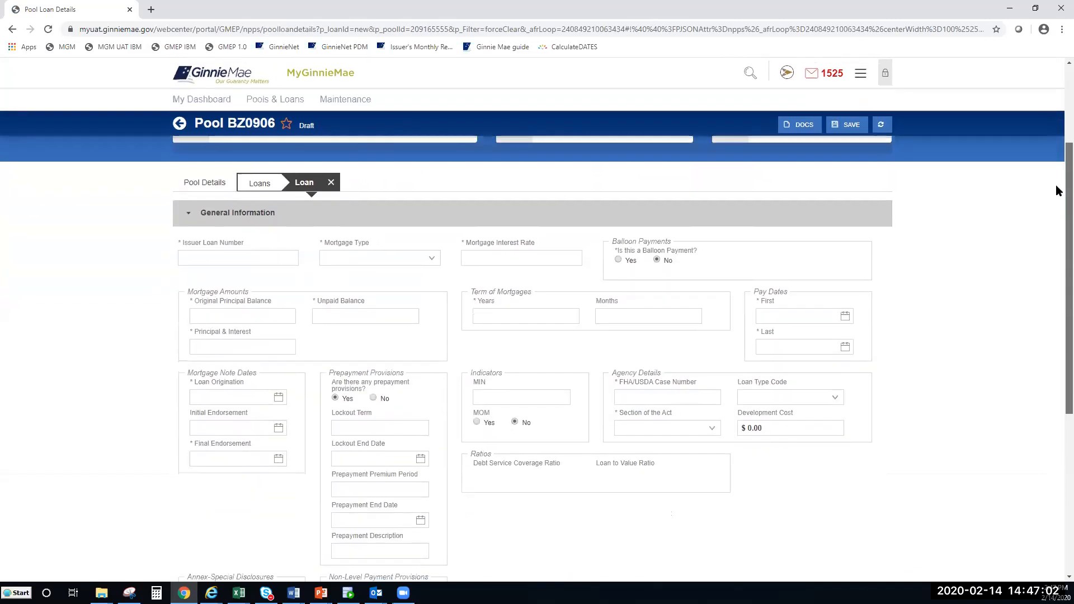
left_click(231, 233)
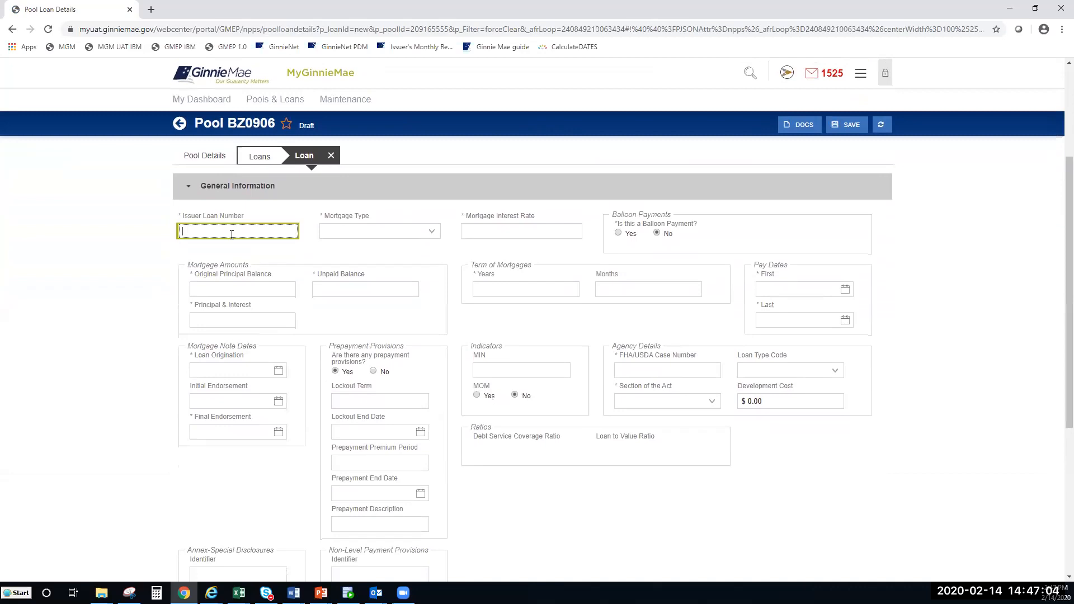
left_click(430, 241)
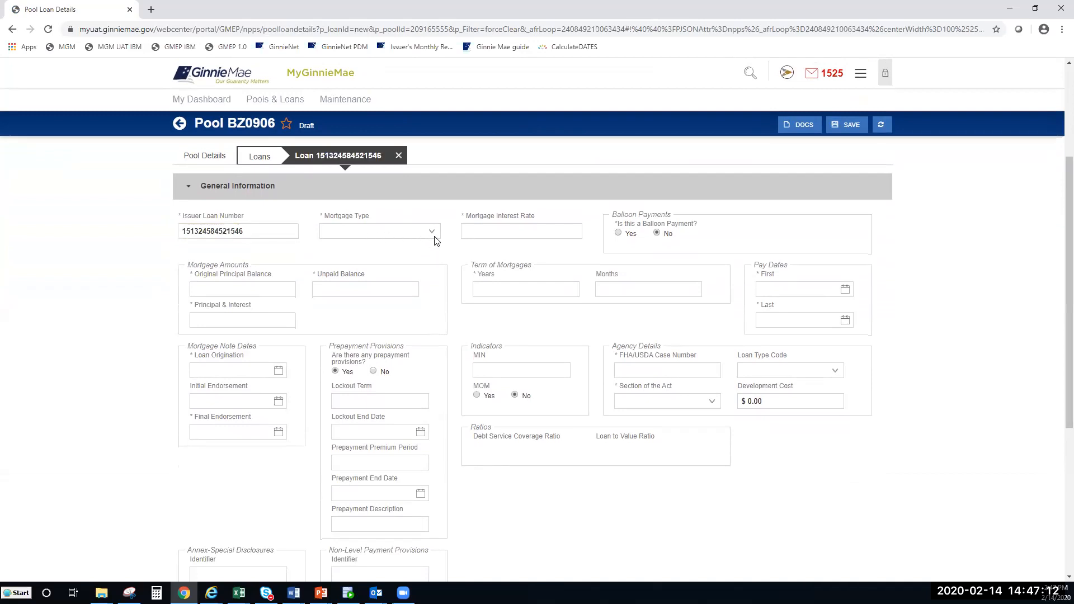
left_click(435, 231)
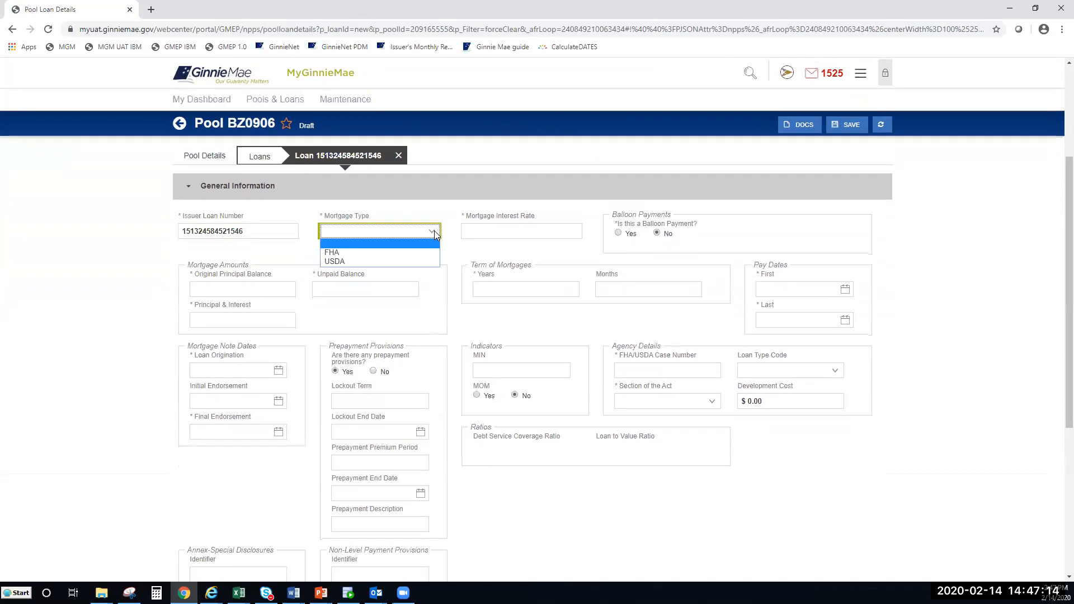
left_click(435, 251)
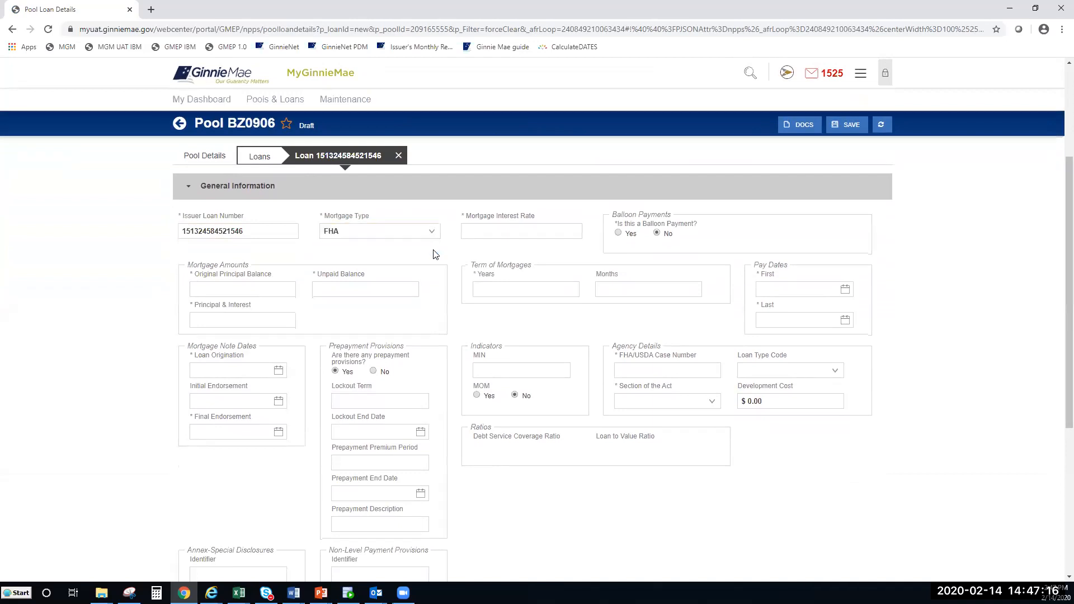
left_click(489, 236)
left_click(489, 235)
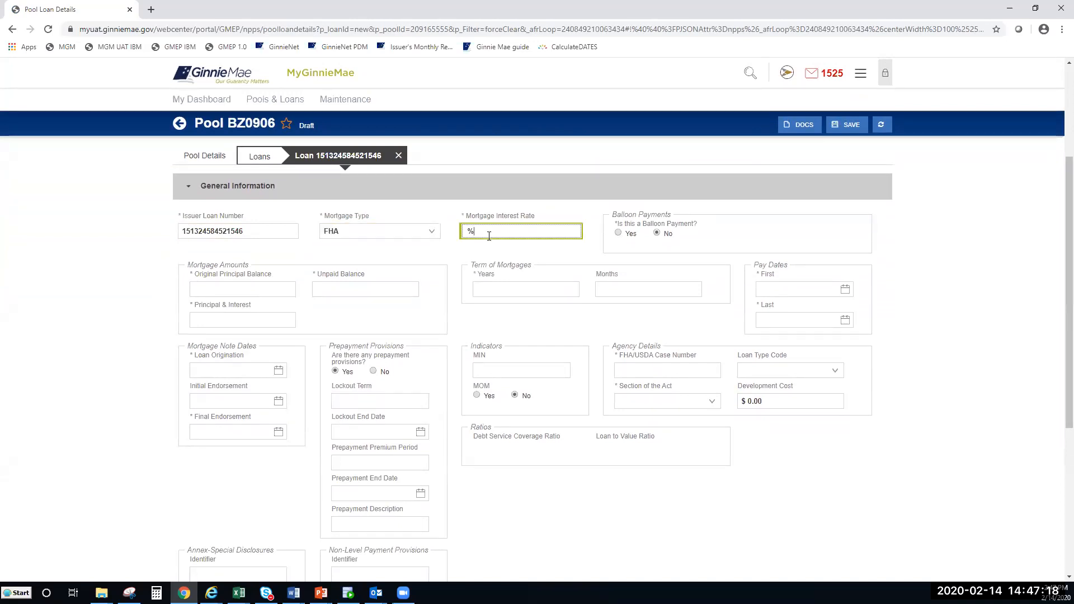
type("4.200")
left_click(479, 253)
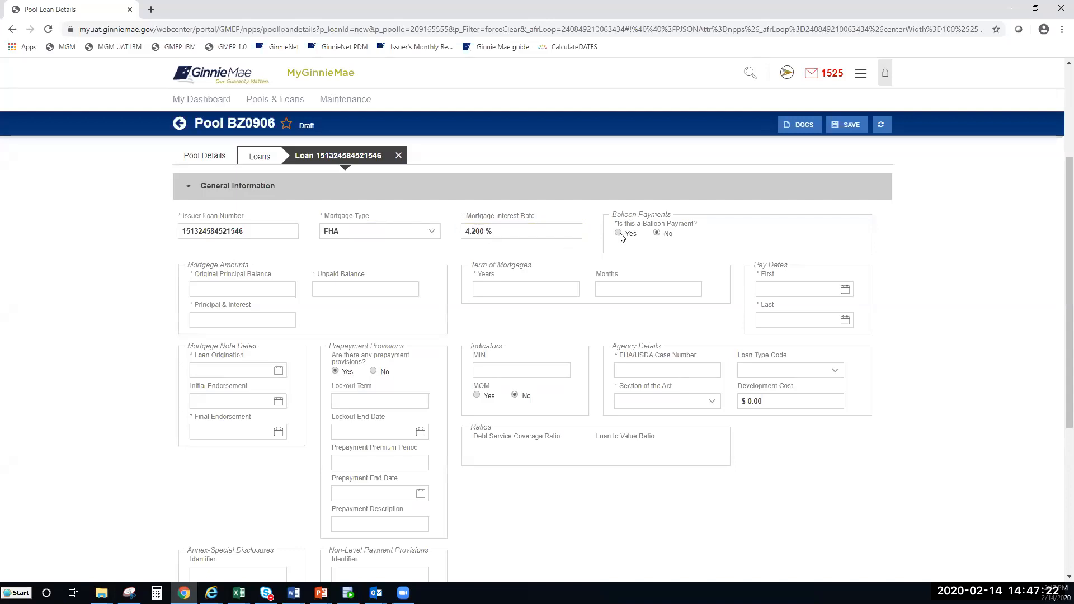
left_click_drag(613, 213, 711, 231)
Step: Mark the loan as balloon payment with a 40-year amortization term and tick the confirmation
left_click(694, 241)
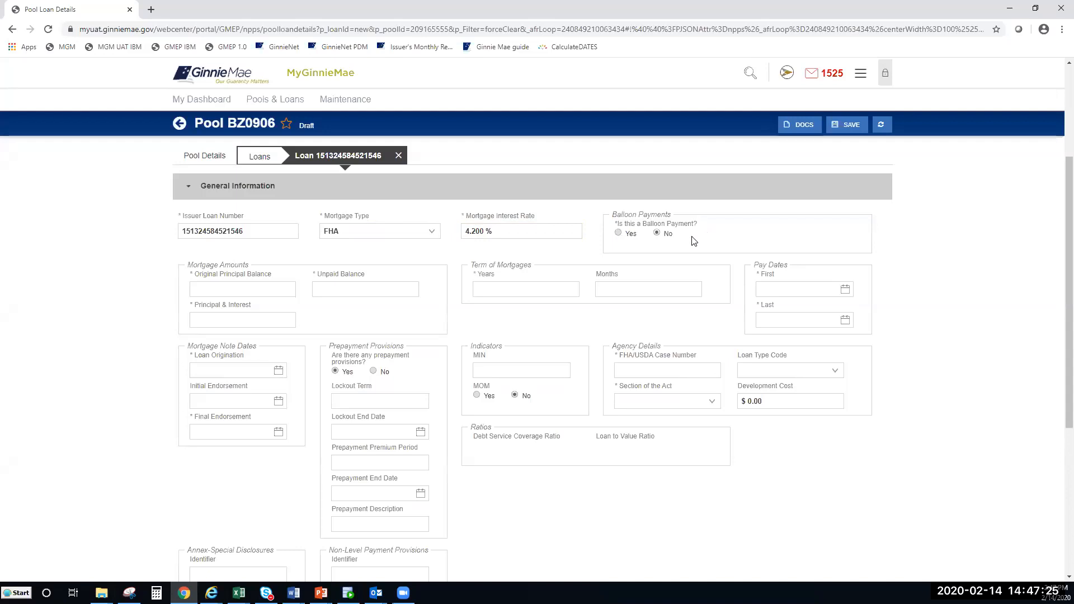
left_click(618, 232)
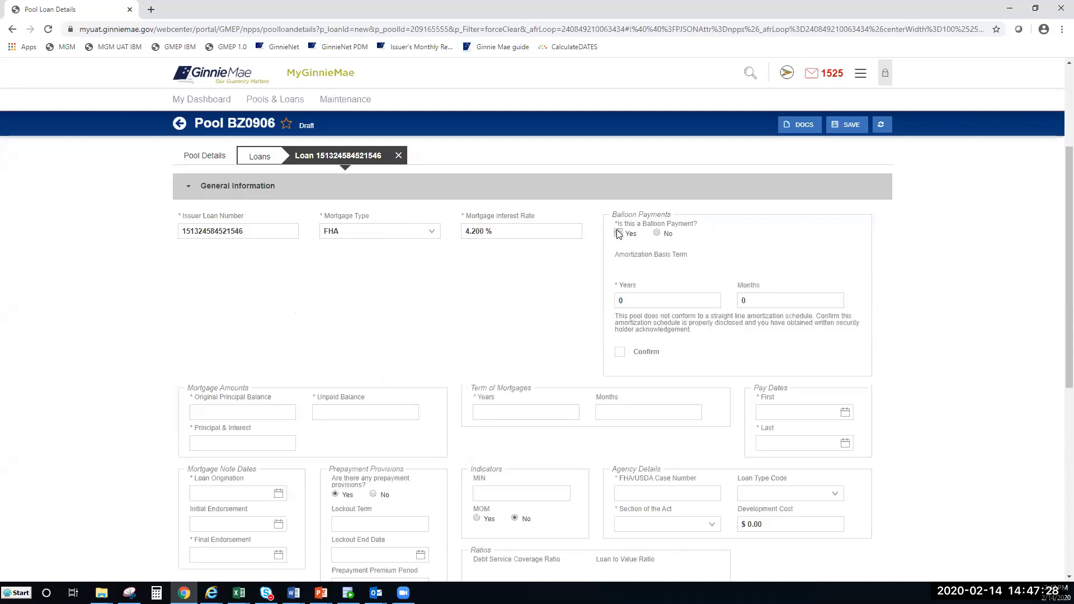
left_click(665, 300)
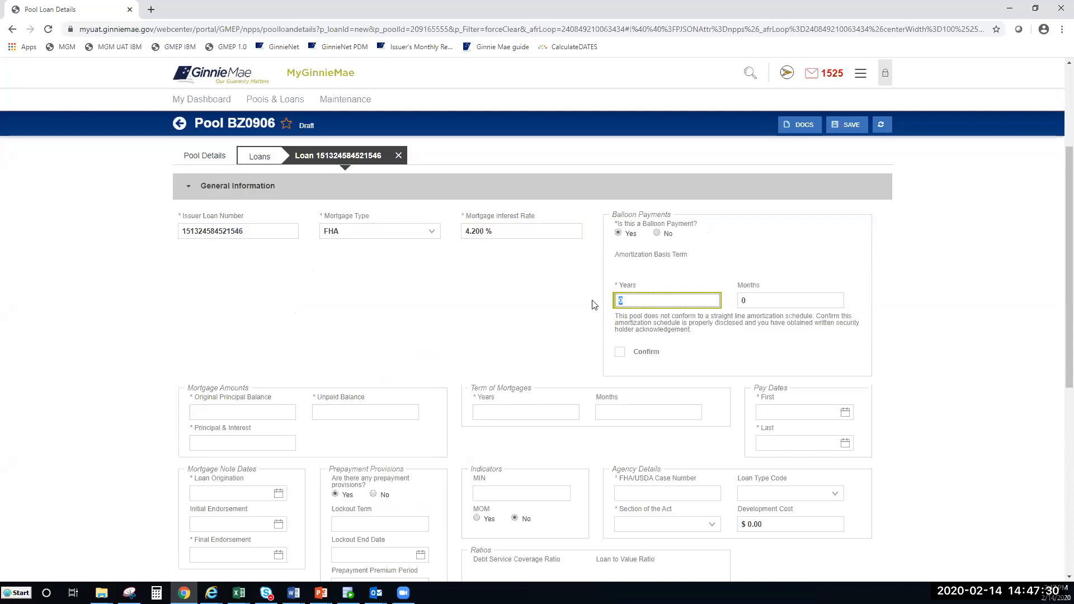
type("40")
left_click(621, 353)
left_click(622, 354)
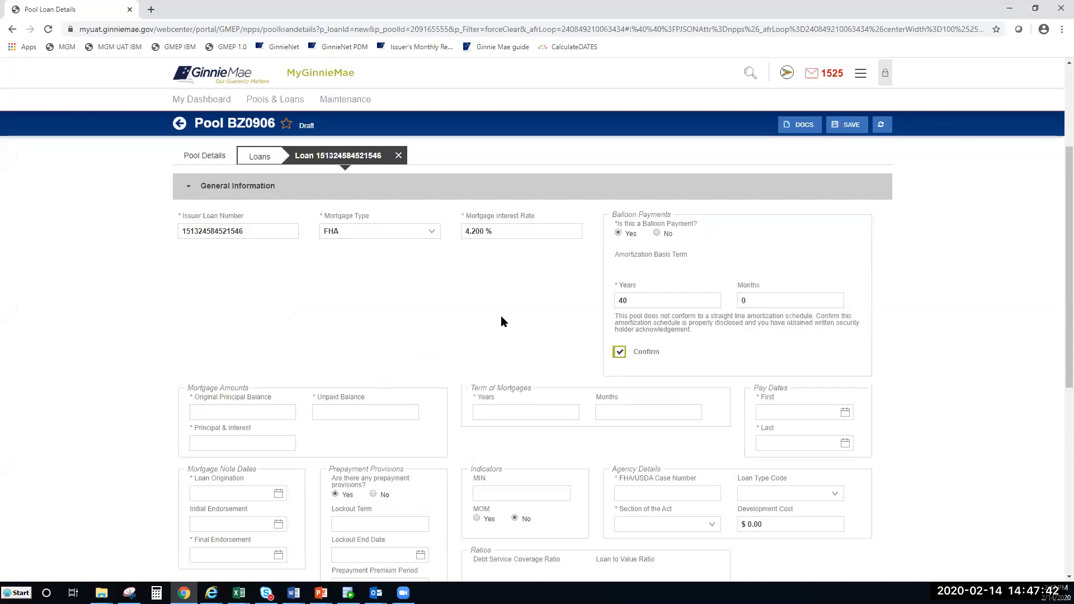
scroll(500, 318, "down", 1)
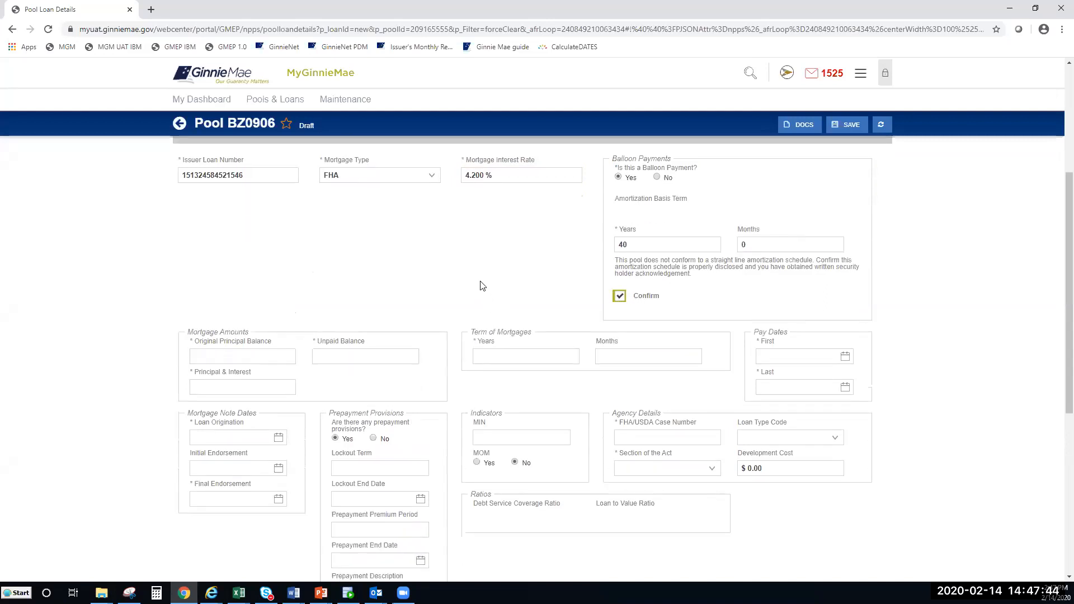
left_click(214, 352)
left_click(651, 178)
Step: Set the original principal balance and unpaid balance to $100,000.00
scroll(478, 250, "down", 1)
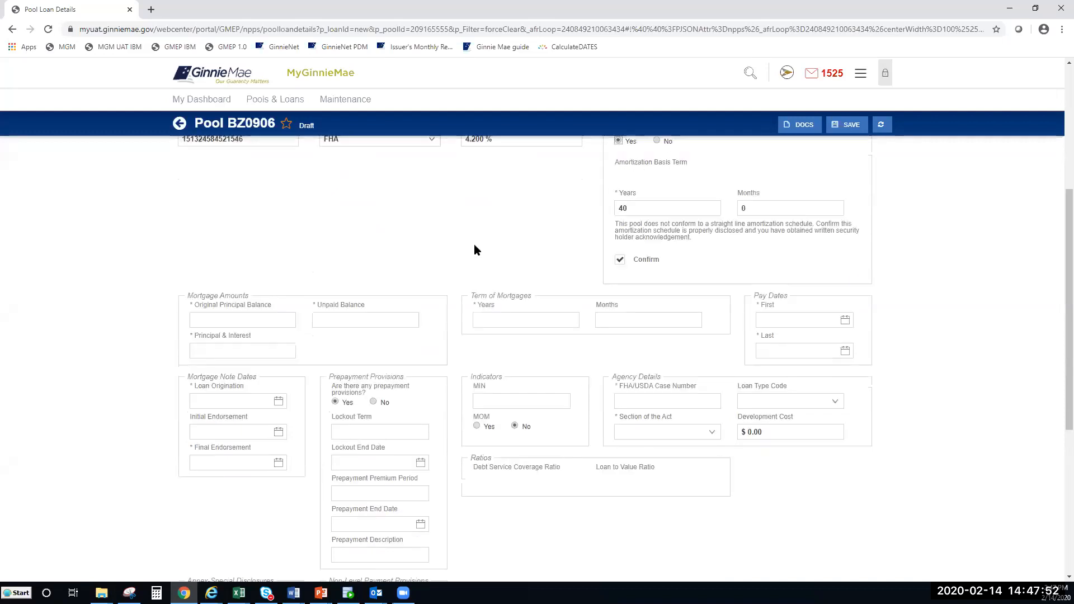
left_click(256, 299)
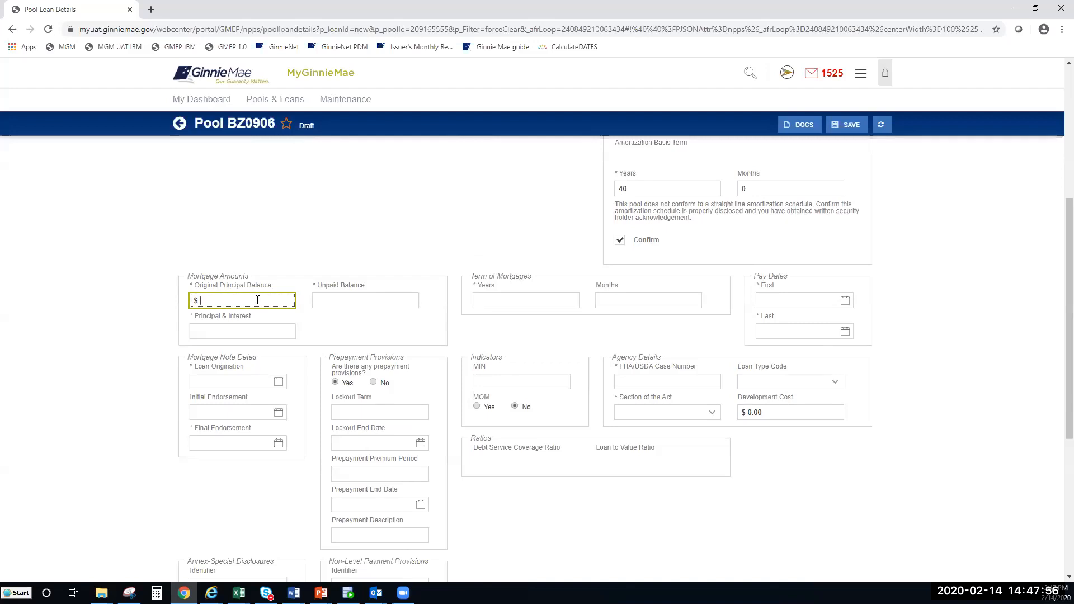
type("1000000")
left_click(264, 266)
left_click(323, 301)
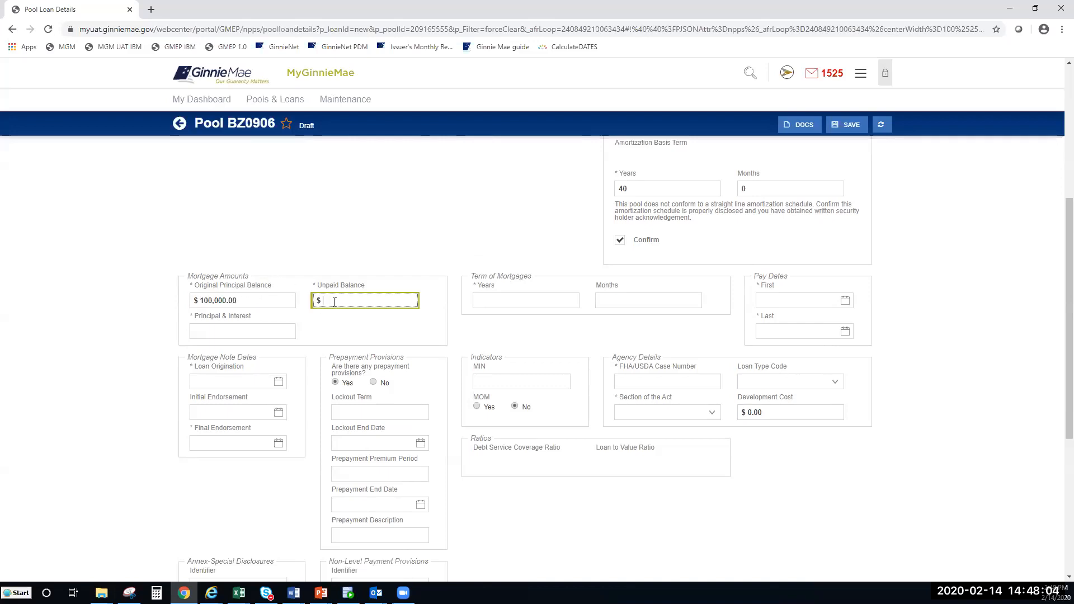
type("1000000.00")
Step: Set principal and interest to $430.46 and the loan term to 39 years, 0 months
left_click(256, 329)
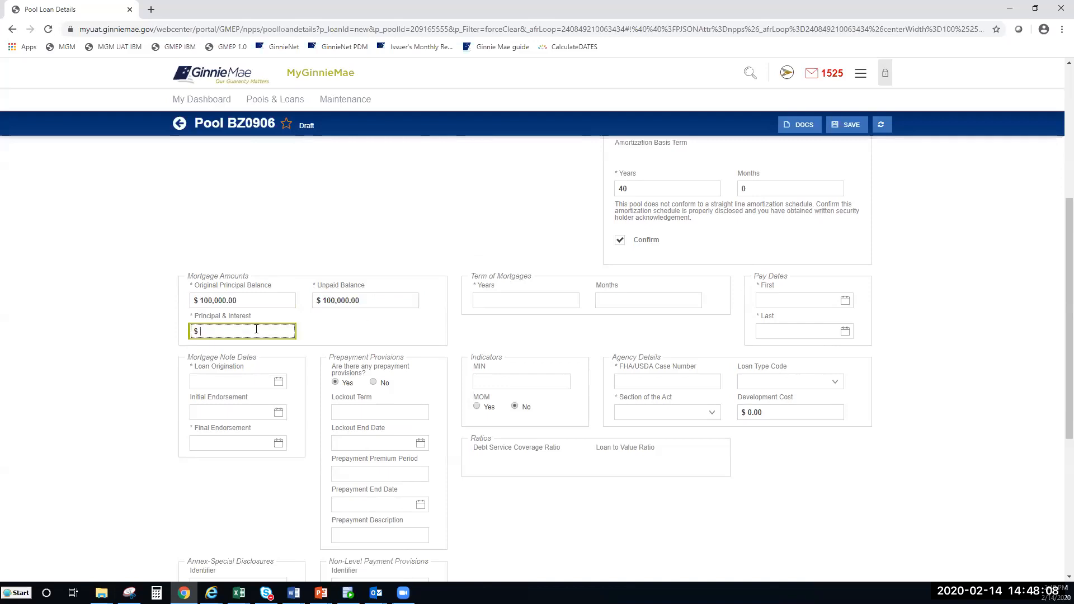
type("430.46")
left_click(348, 327)
left_click(519, 300)
type("39")
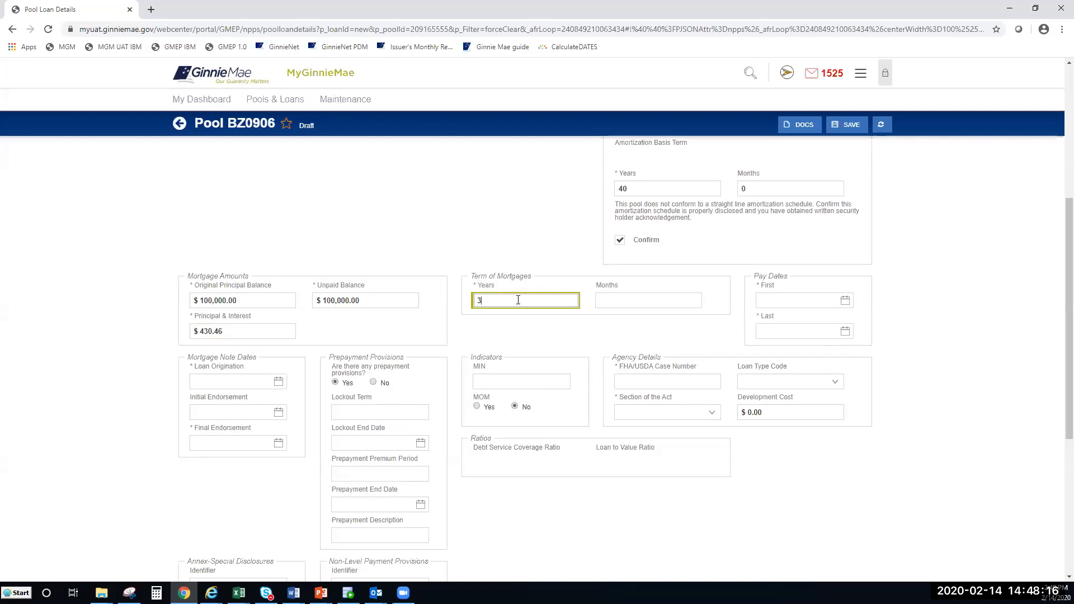
left_click(622, 302)
type("0")
left_click(633, 339)
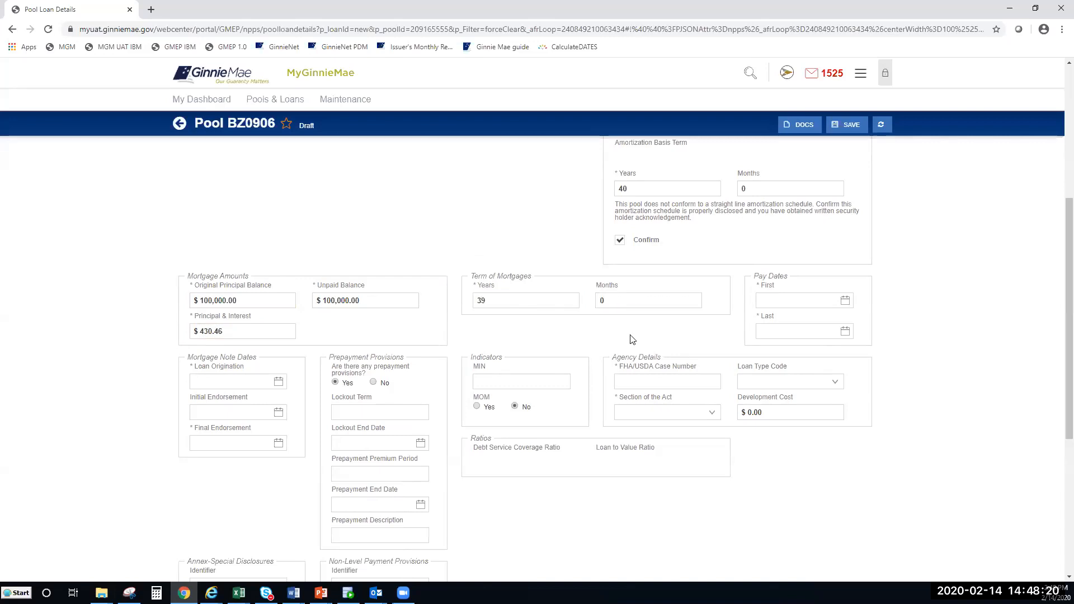
Step: Set the first pay date to 03/01/2020 and the last pay date to 02/01/2059
left_click(811, 301)
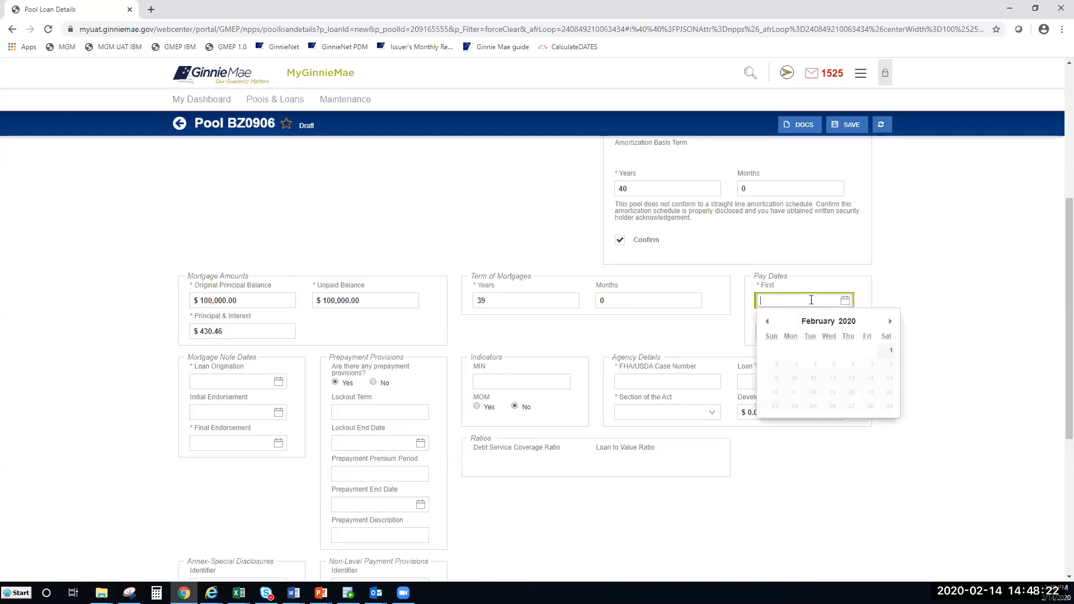
type("03/01/2020")
left_click(791, 330)
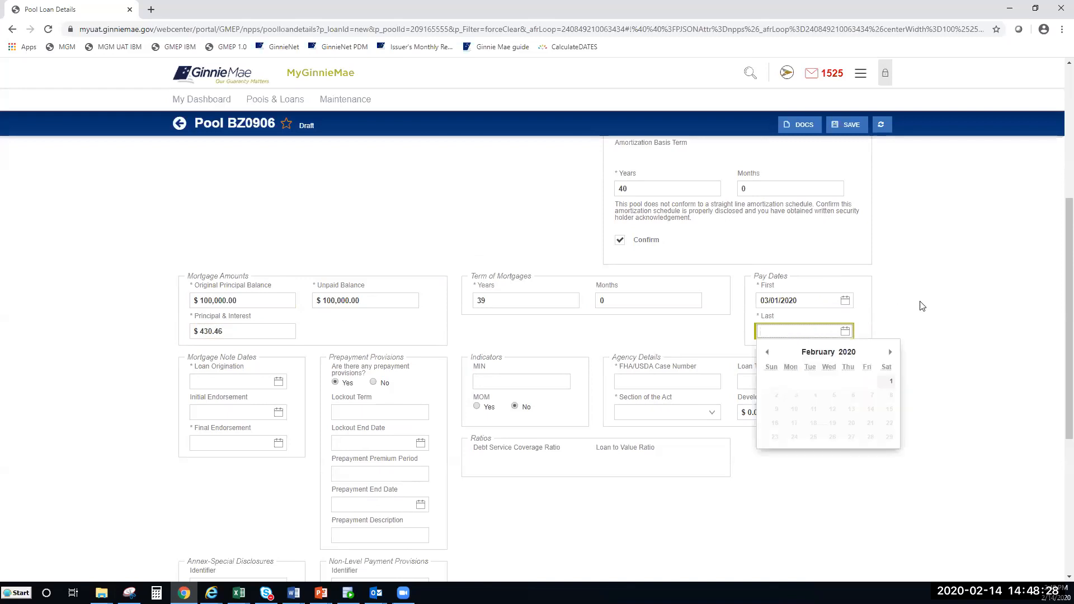
type("02/01/2059")
left_click(919, 299)
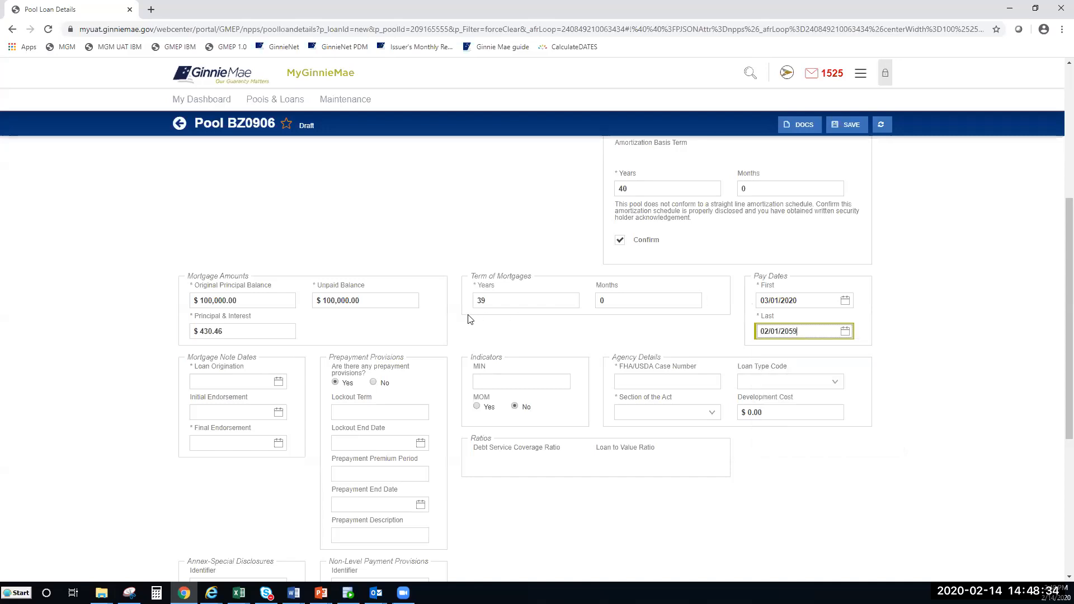
Step: Enter 01/24/2020 for the loan origination, initial endorsement and final endorsement dates
left_click(226, 384)
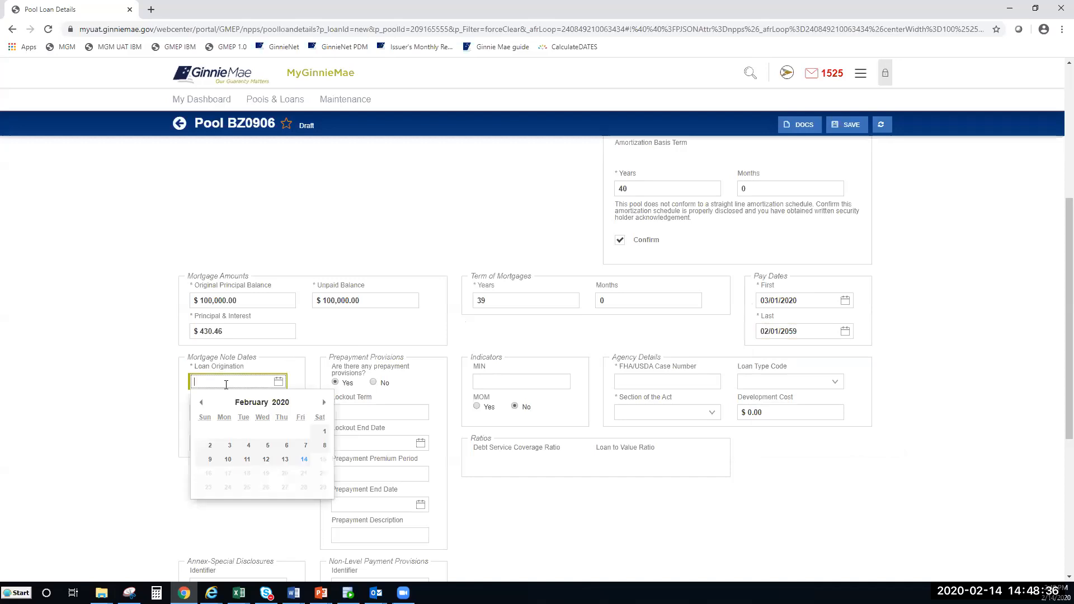
type("01/24/2020")
left_click(75, 398)
left_click(234, 413)
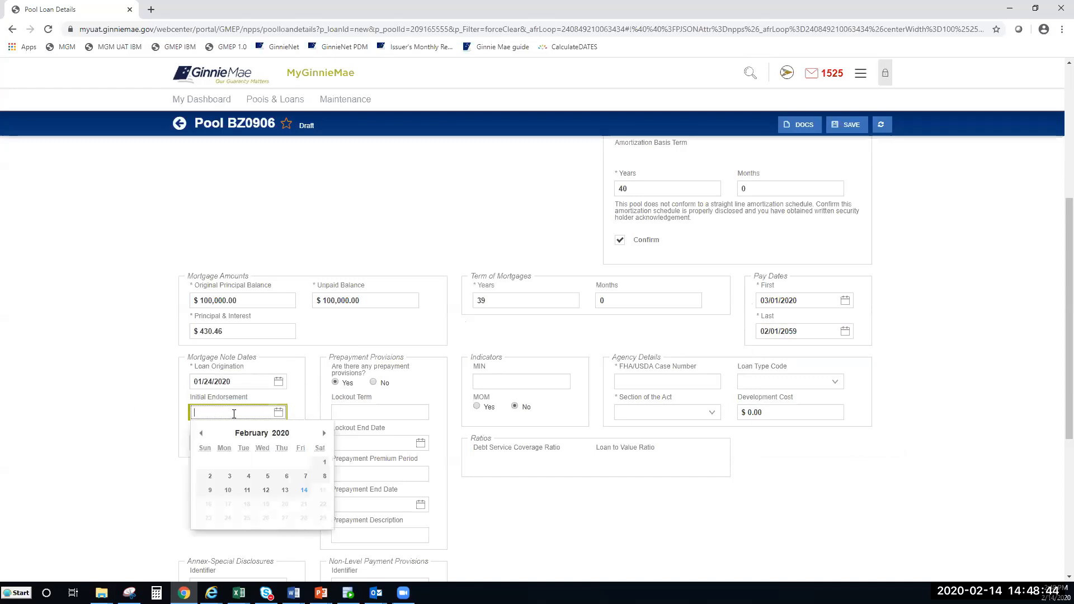
type("01/24/")
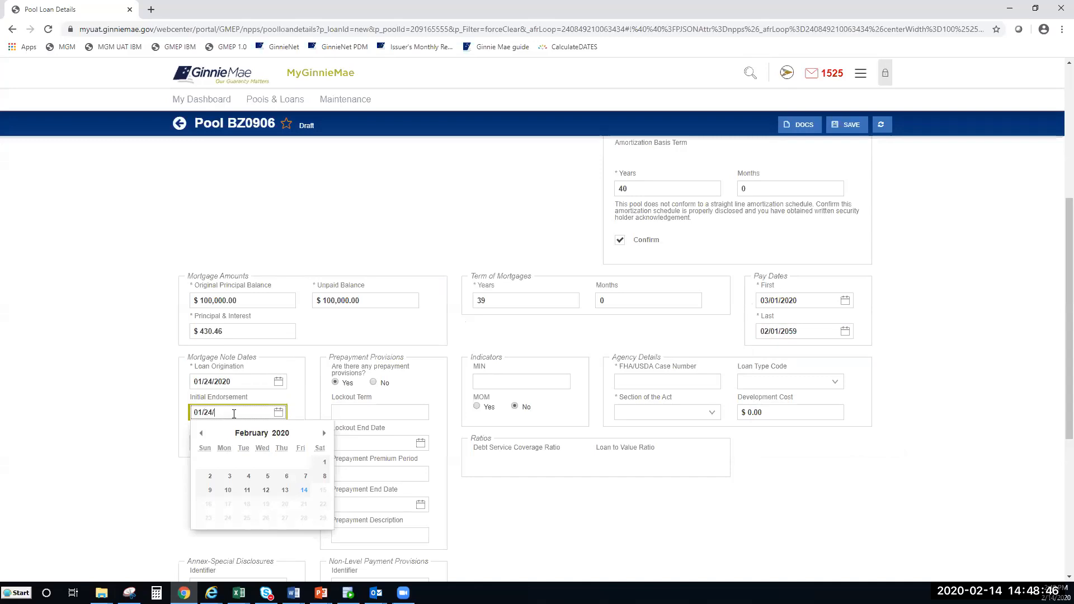
type("2020")
left_click(236, 445)
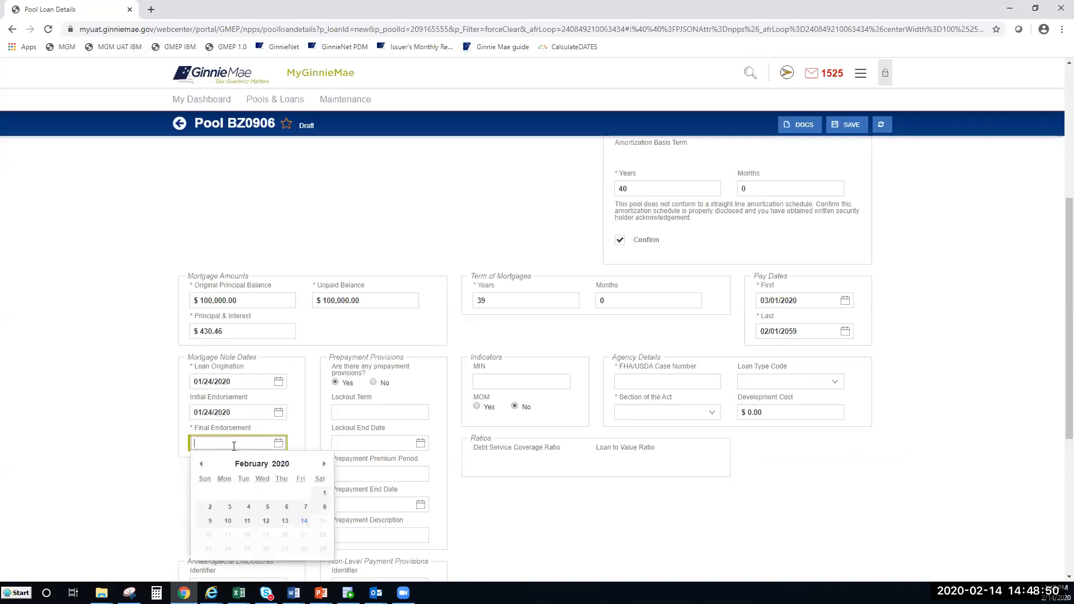
type("12/4")
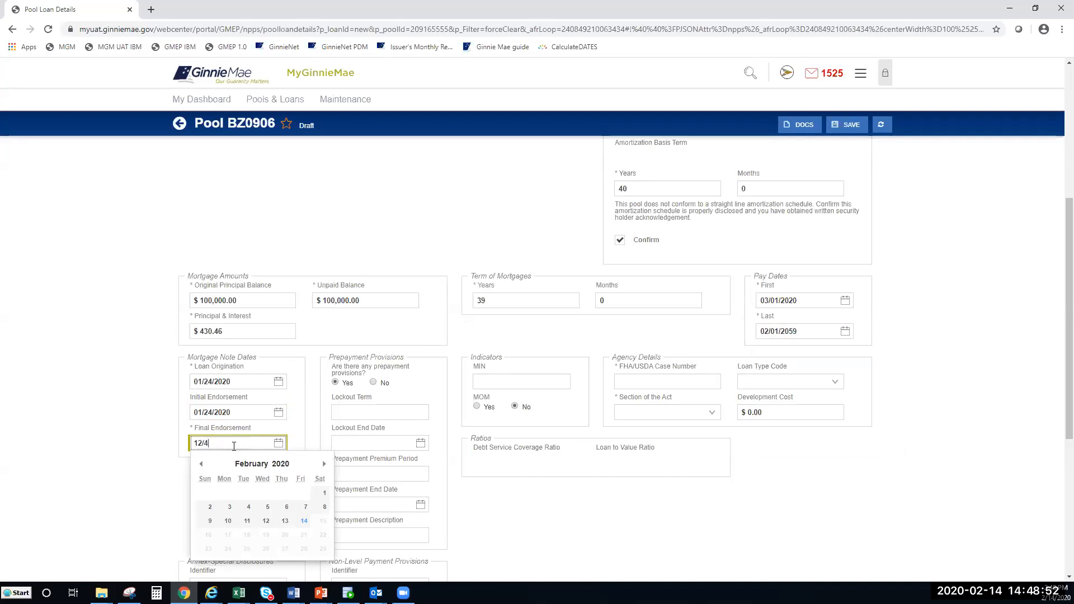
type("2/020")
key("BackSpace")
key("BackSpace")
key("BackSpace")
key("BackSpace")
key("BackSpace")
key("BackSpace")
key("BackSpace")
key("BackSpace")
type("01/24/2020")
left_click(465, 458)
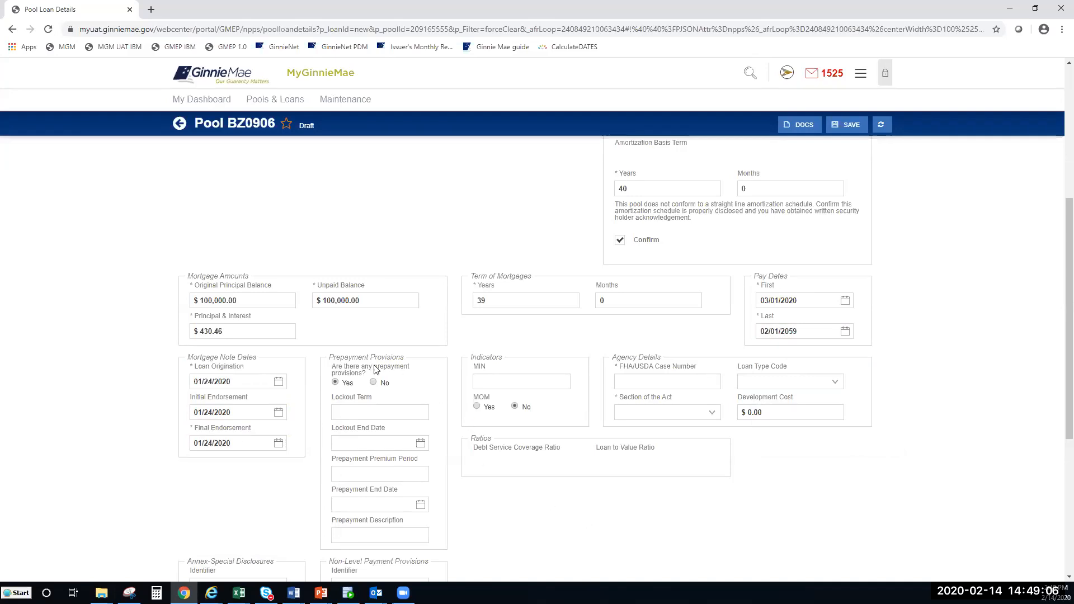
Step: Set prepayment provisions to No for the loan
scroll(367, 372, "down", 1)
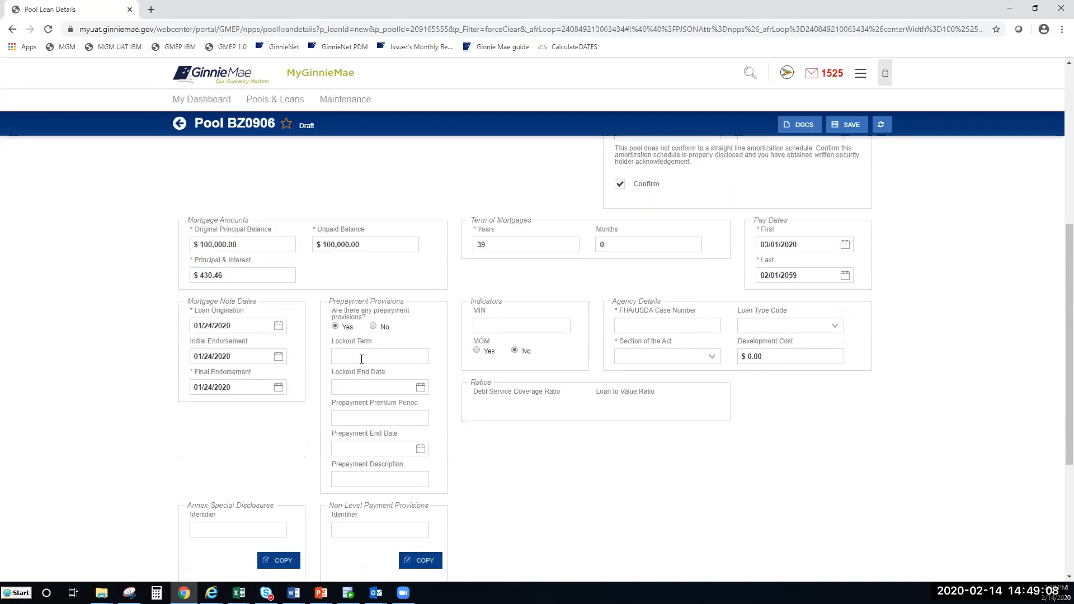
left_click(374, 327)
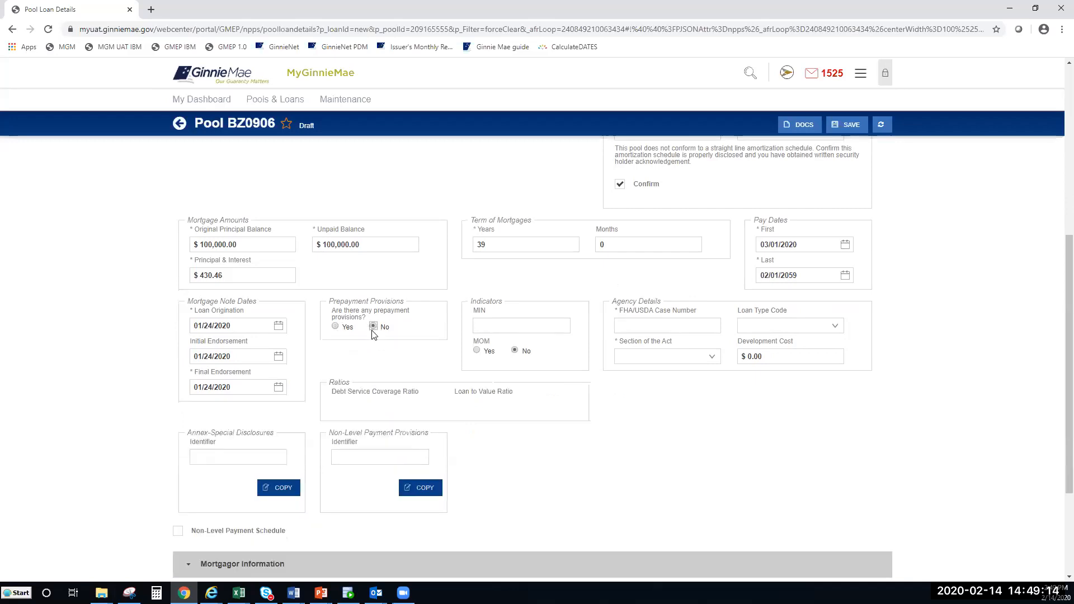
left_click(336, 327)
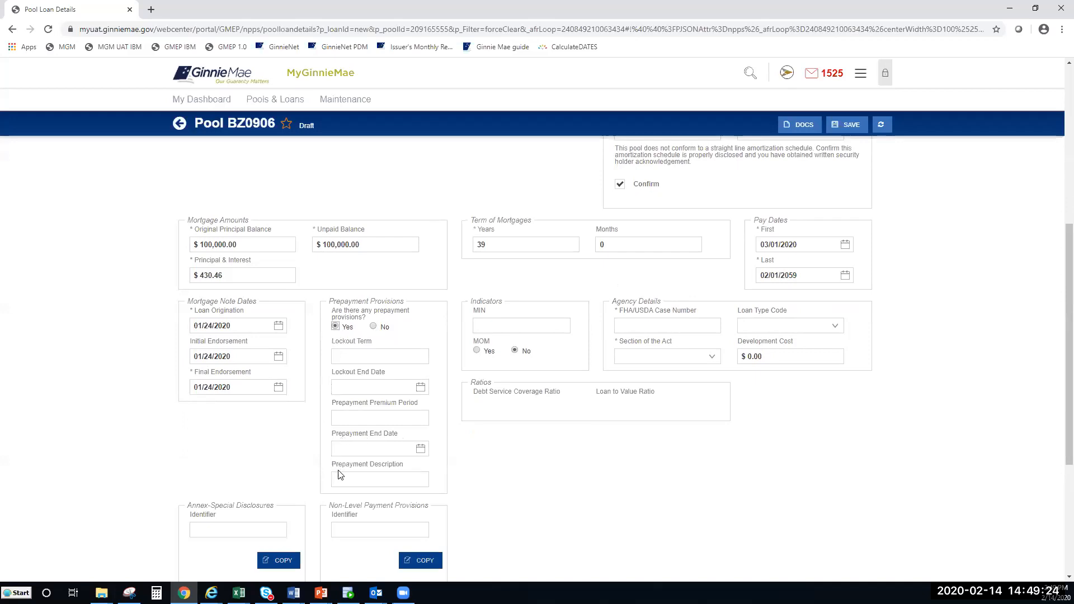
left_click(332, 455)
left_click(373, 326)
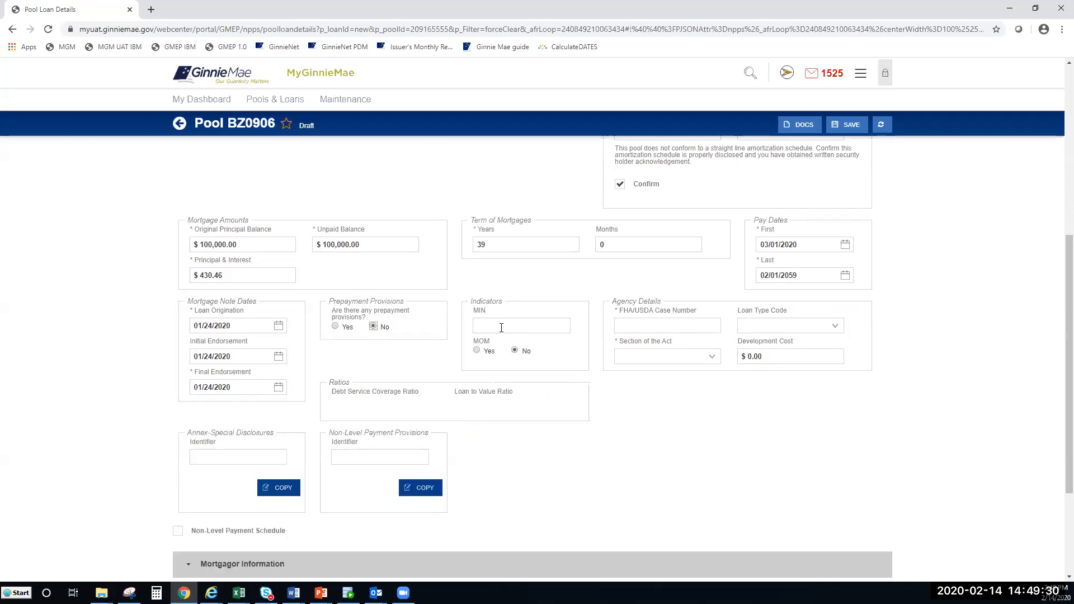
left_click(515, 351)
Step: Enter the FHA/USDA case number, loan type FHA Multifamily, and Section of the Act 223(a)(7)/207/223(f) Refinance
left_click(663, 329)
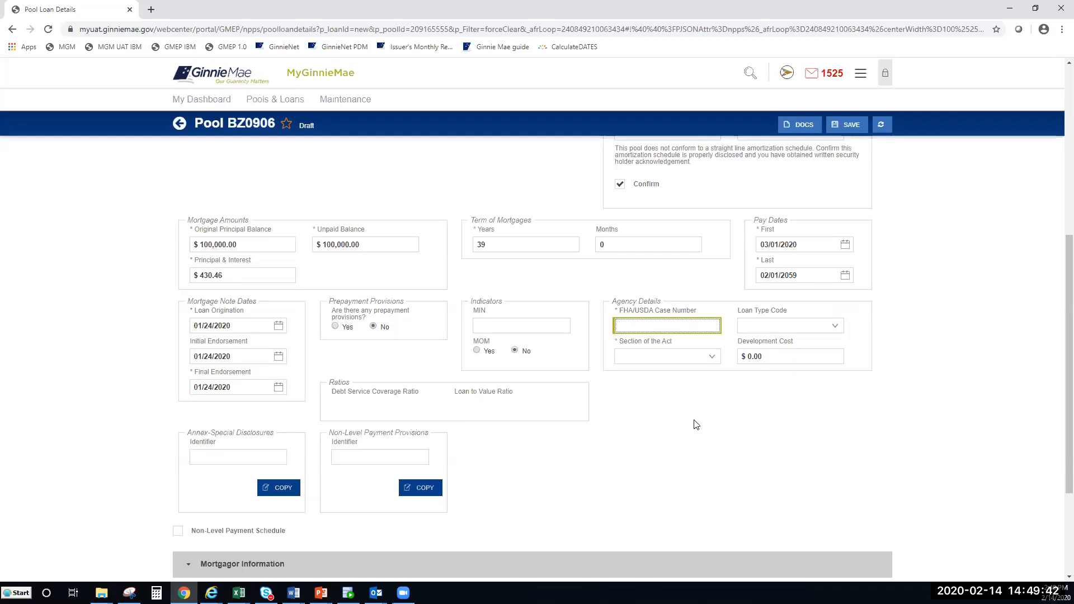
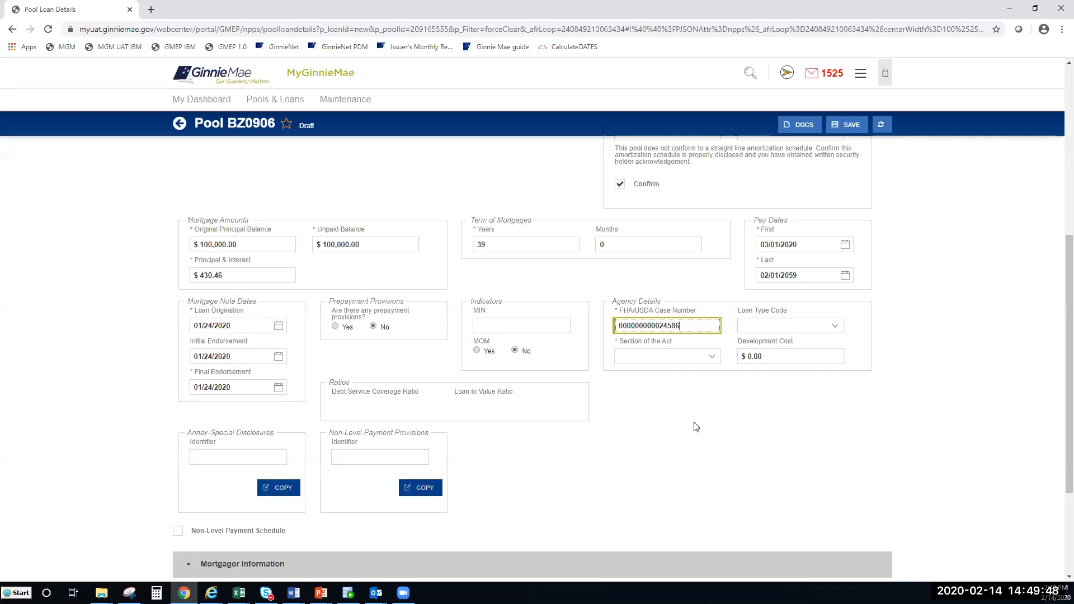
left_click(834, 327)
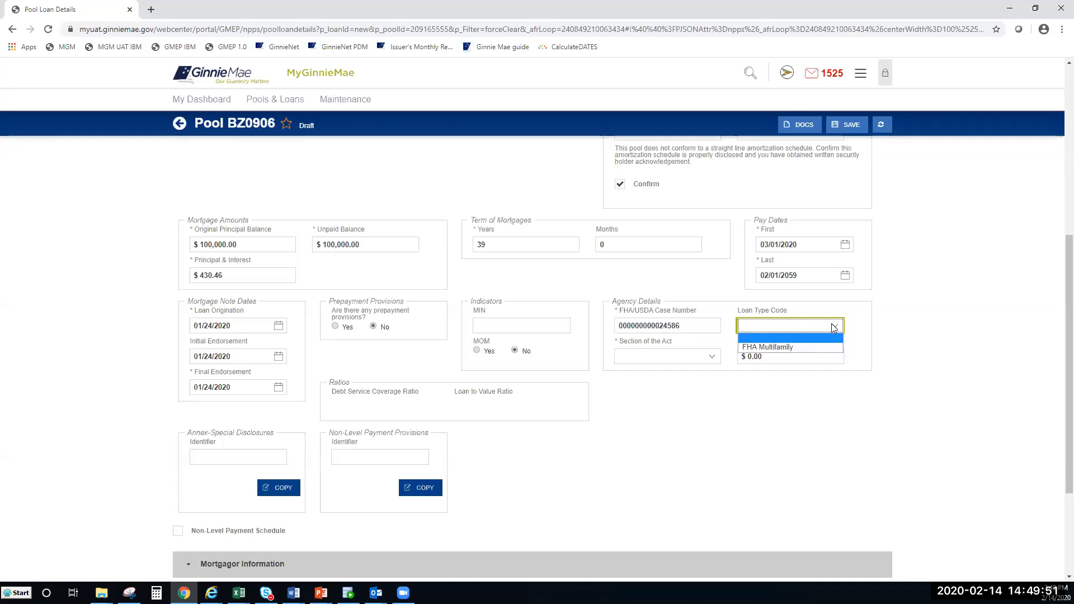
left_click(772, 348)
left_click(711, 358)
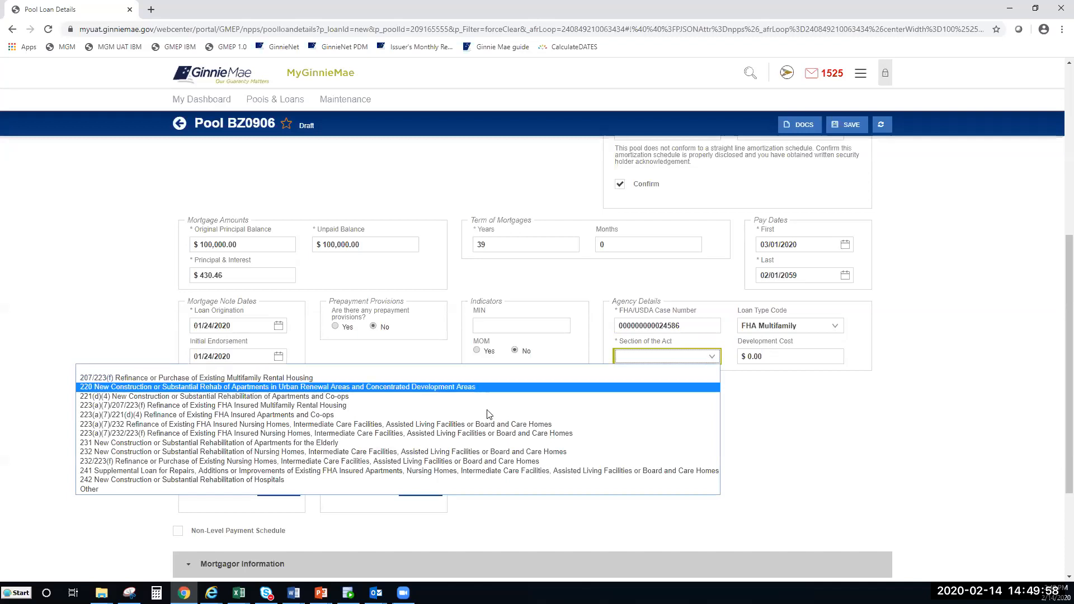
left_click(388, 409)
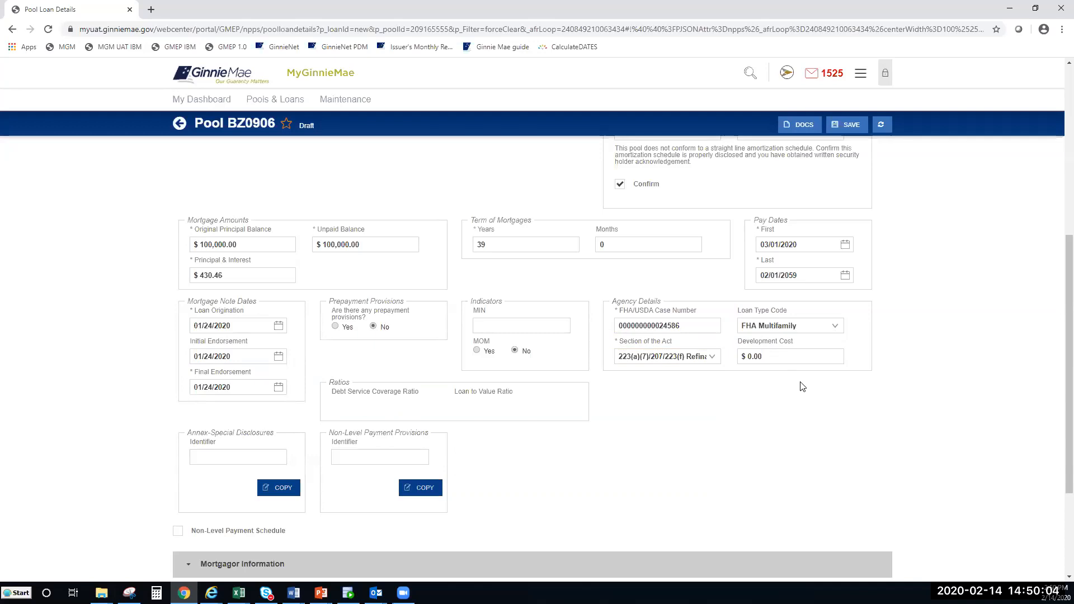
Step: Set the Annex-Special Disclosures Identifier to PN Pool
scroll(654, 413, "down", 1)
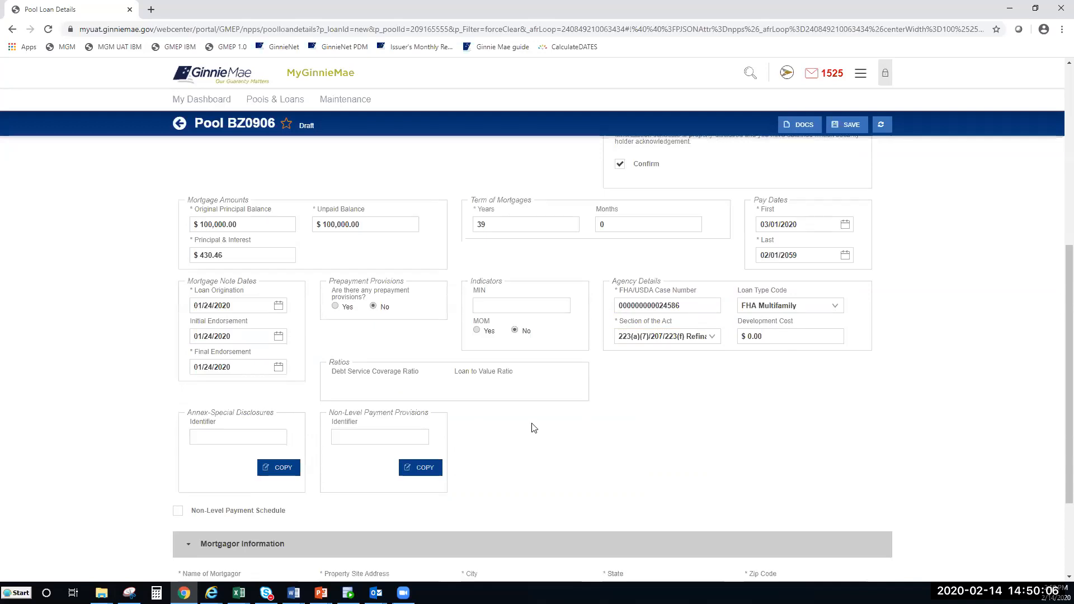
left_click(256, 402)
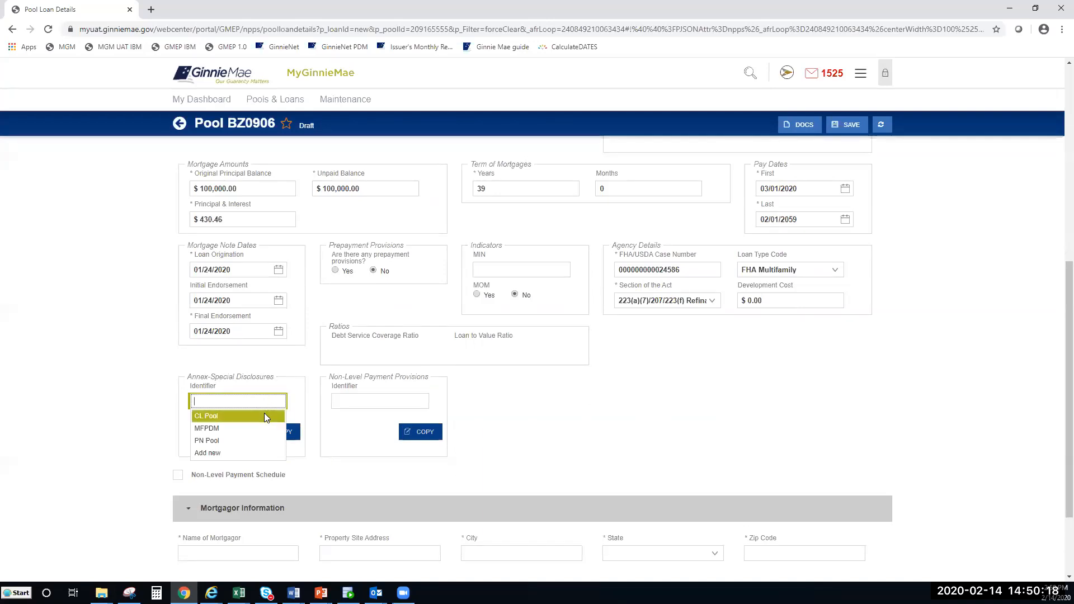
left_click(252, 439)
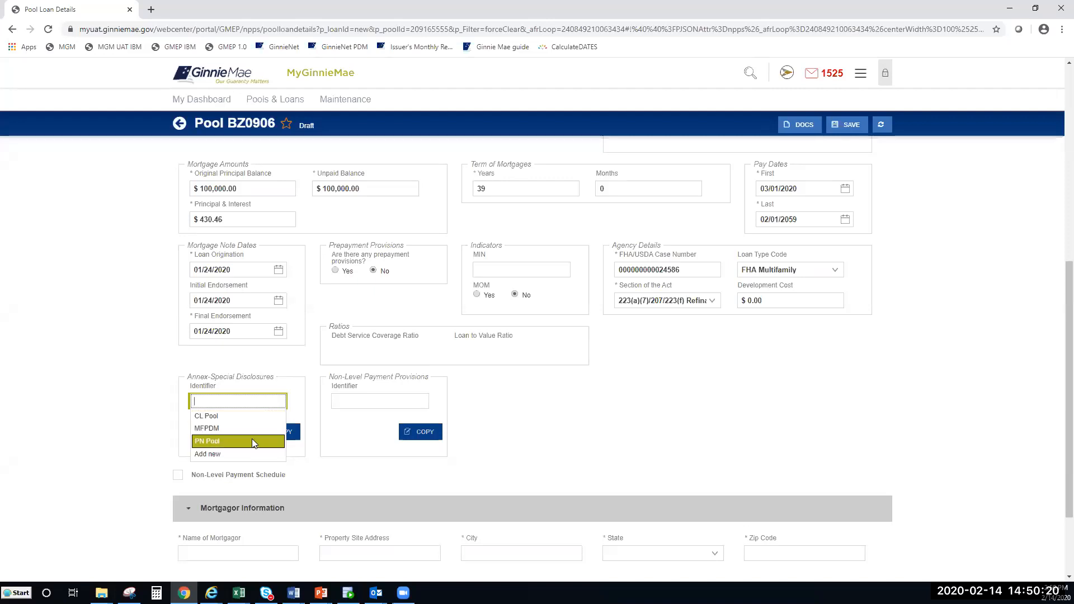
Step: Set the Non-Level Payment Provisions Identifier to MFPDM DRY RUN
scroll(543, 437, "down", 2)
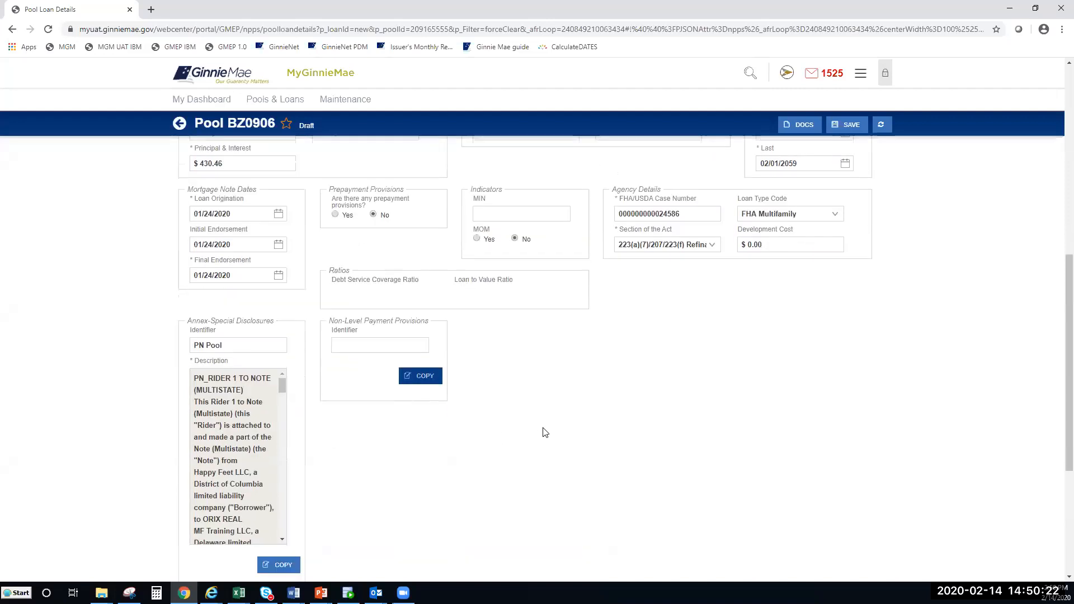
left_click_drag(284, 333, 280, 482)
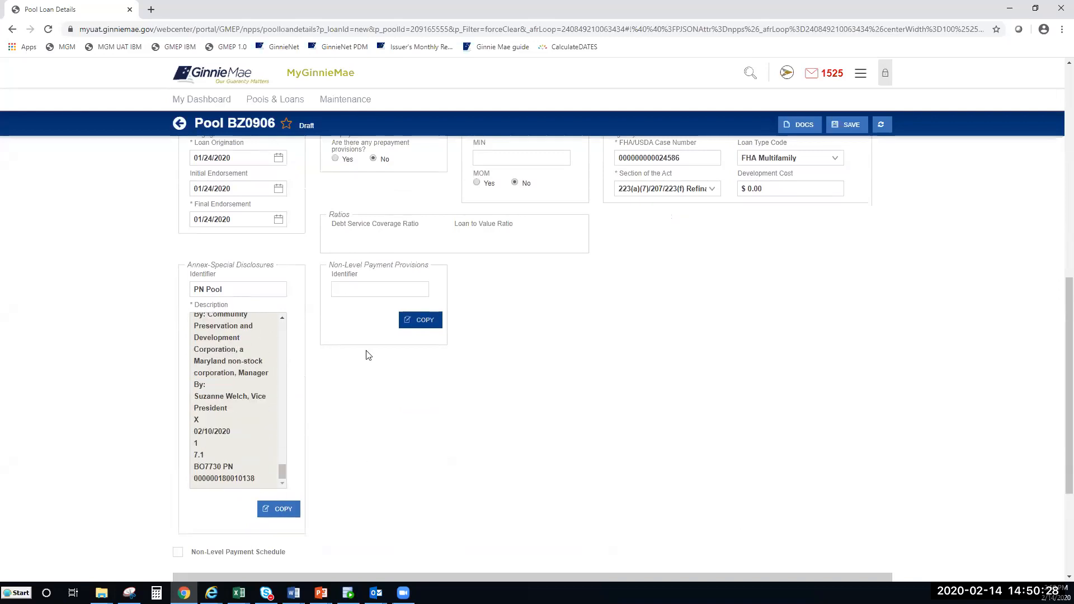
left_click(370, 291)
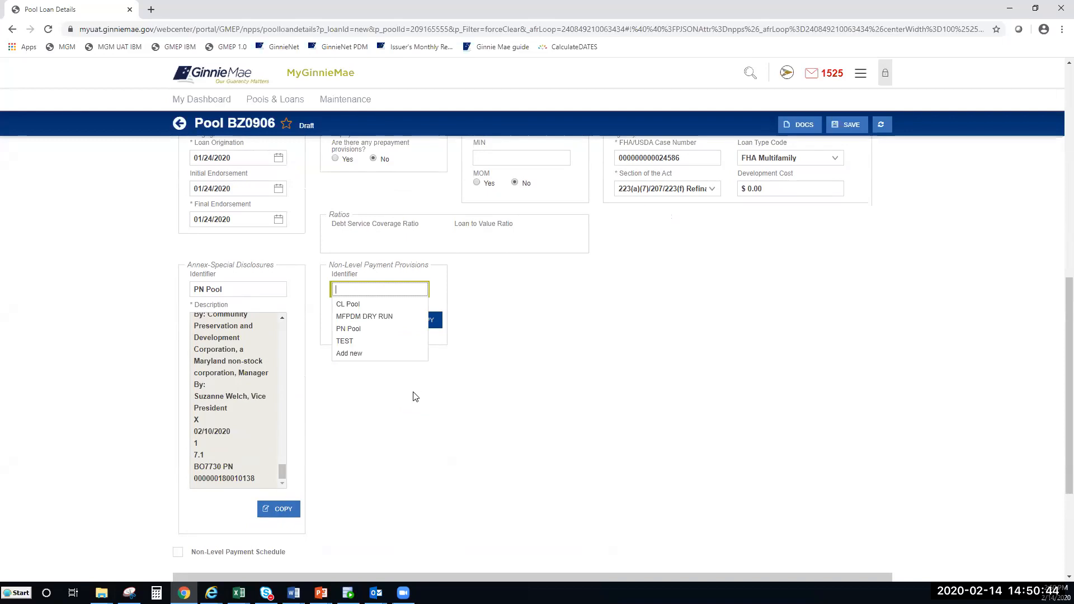
left_click(393, 318)
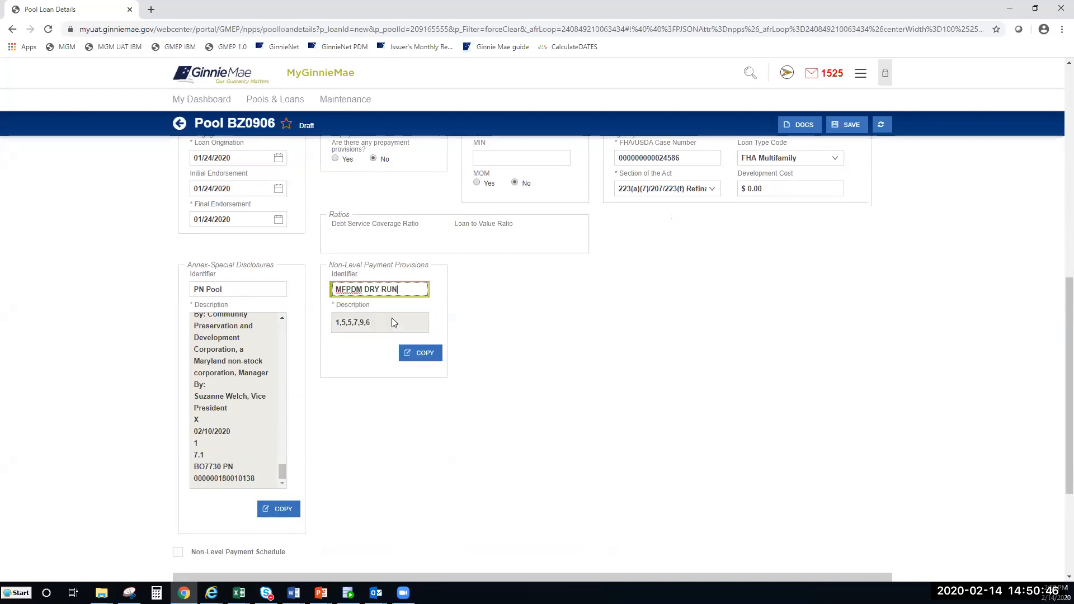
left_click(525, 329)
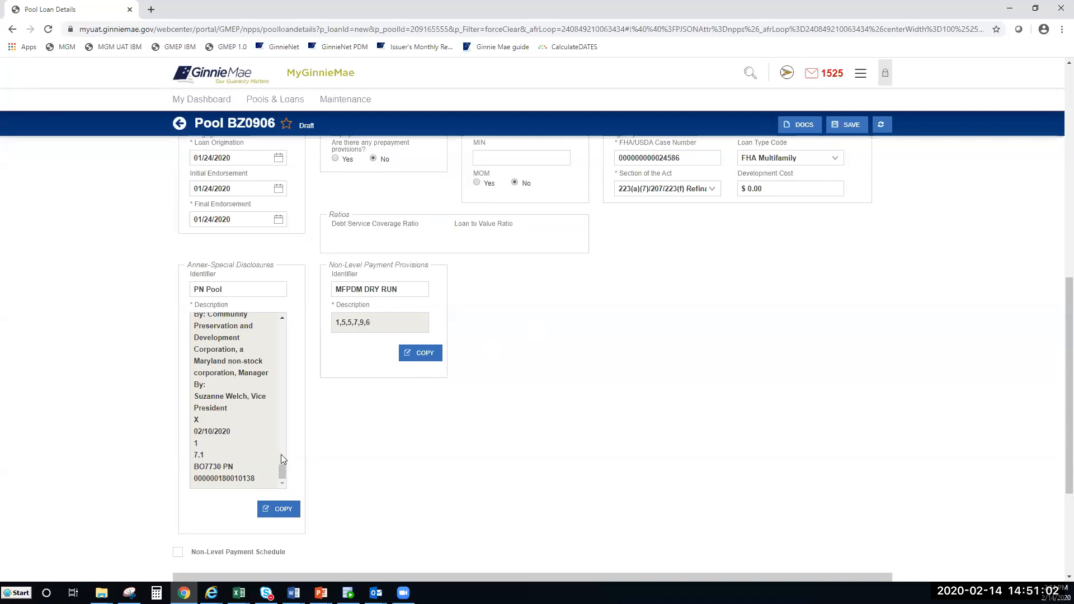
left_click_drag(283, 473, 282, 329)
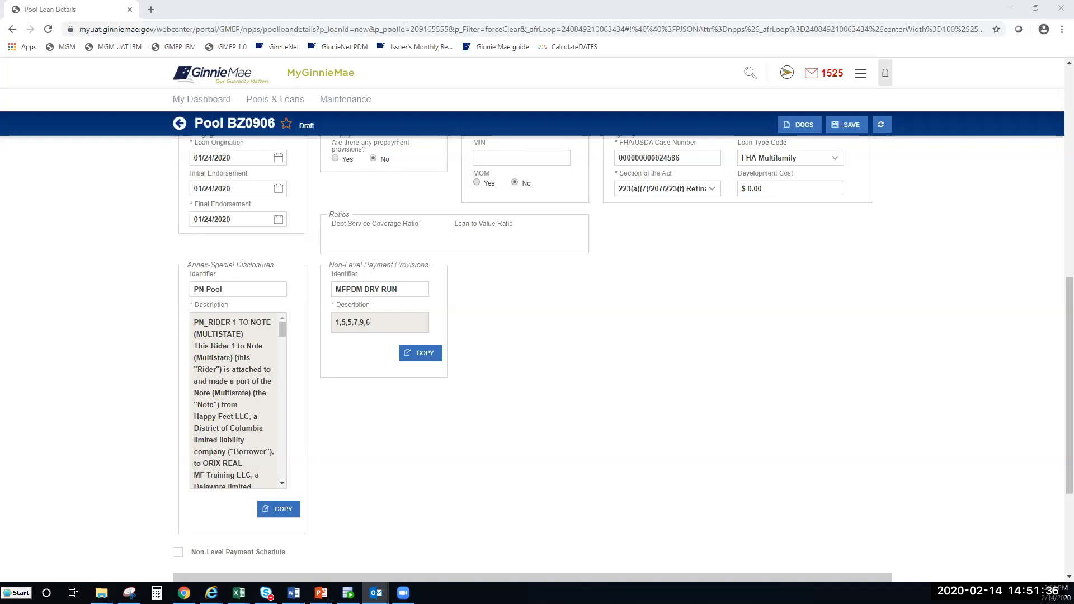
scroll(830, 407, "down", 1)
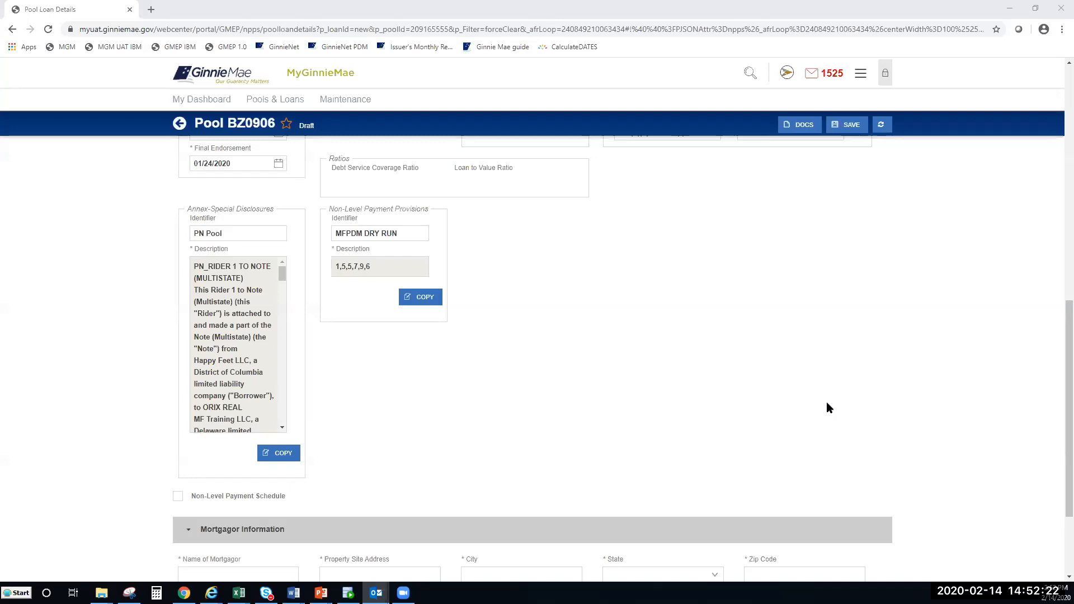
Step: Scroll BZ0906's loan form down to the empty Mortgagor Information fields
left_click(708, 380)
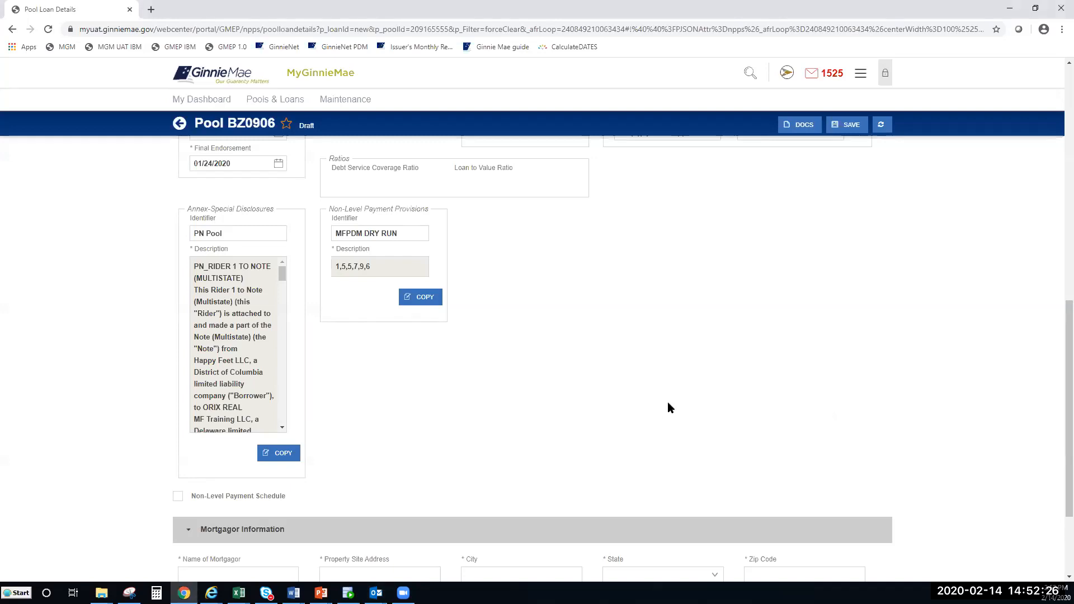
left_click_drag(1058, 318, 1056, 372)
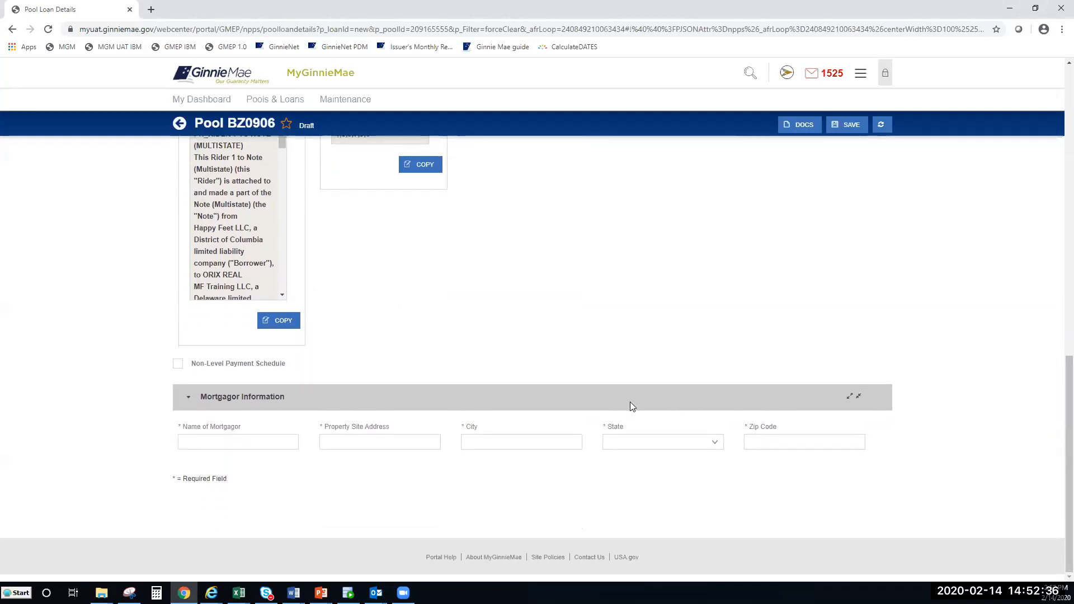
Step: Enter the mortgagor's name, the property street address and the city new york
left_click(269, 443)
type("Wad")
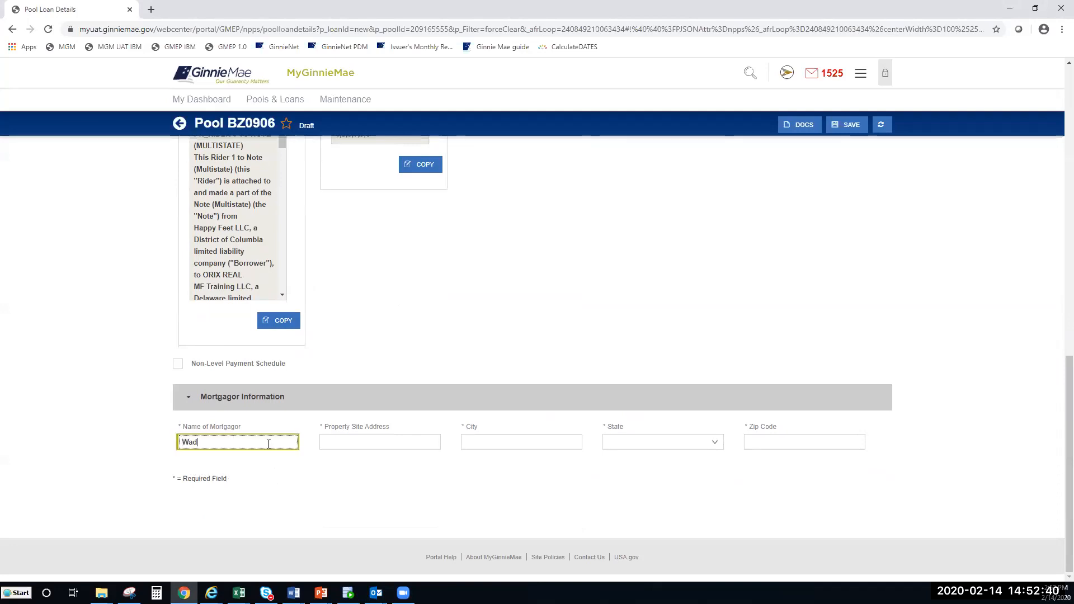
type("e G. Hospital")
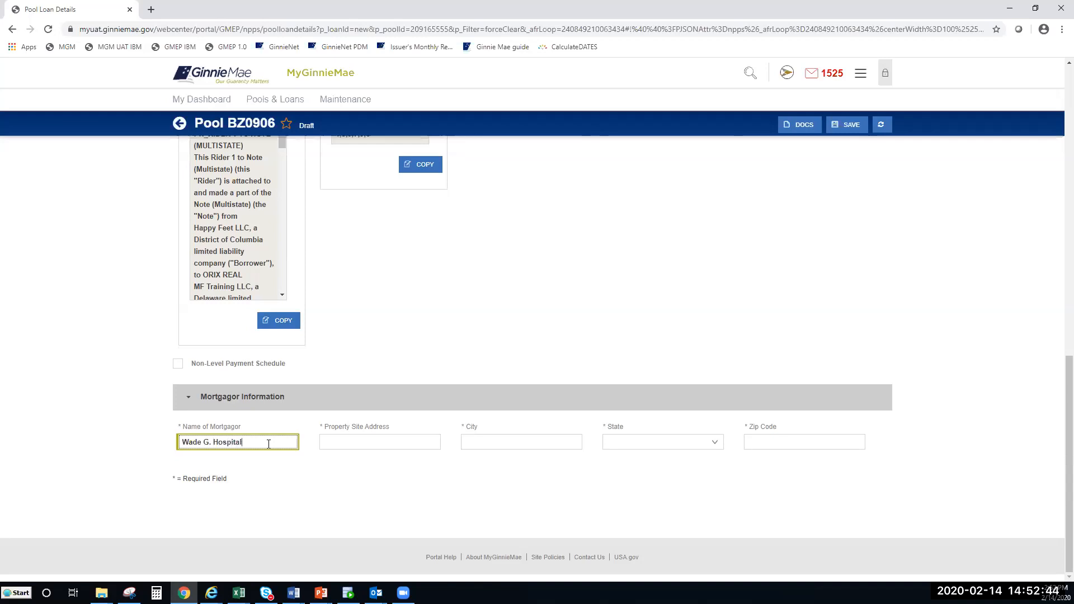
left_click(354, 474)
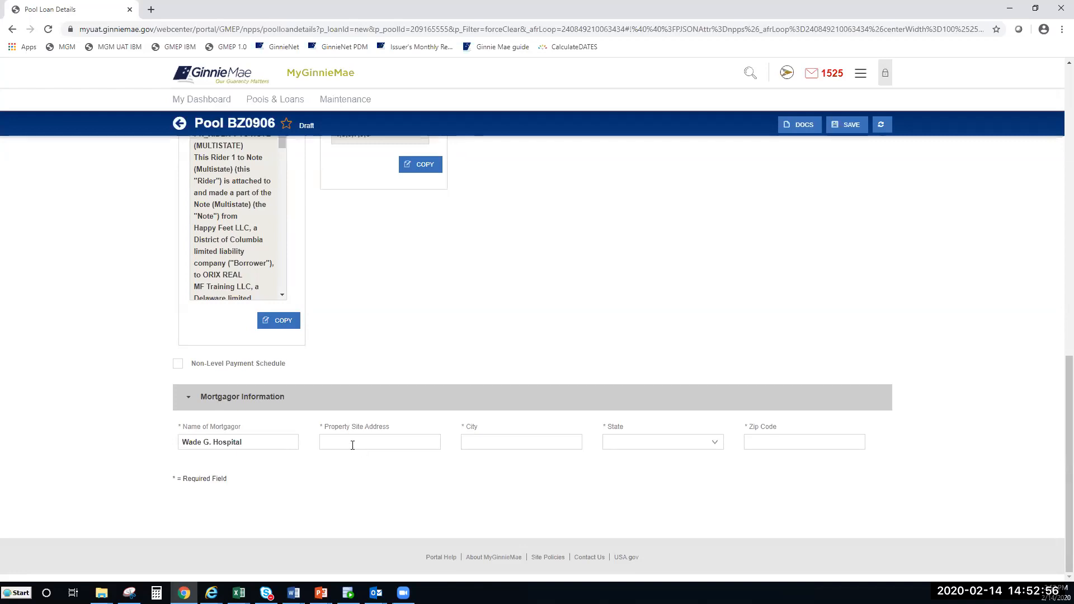
left_click(353, 445)
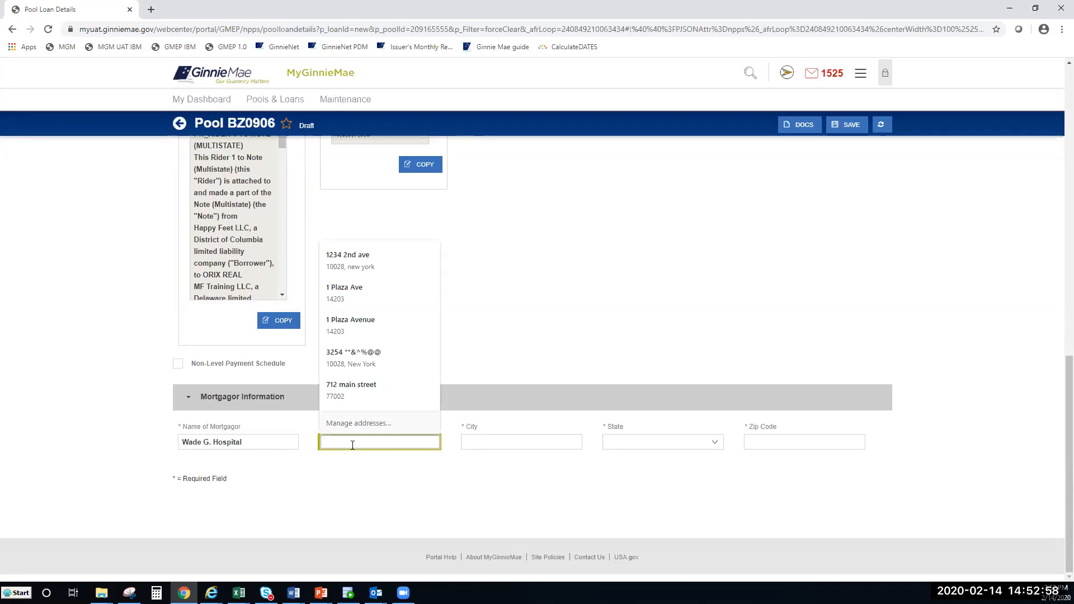
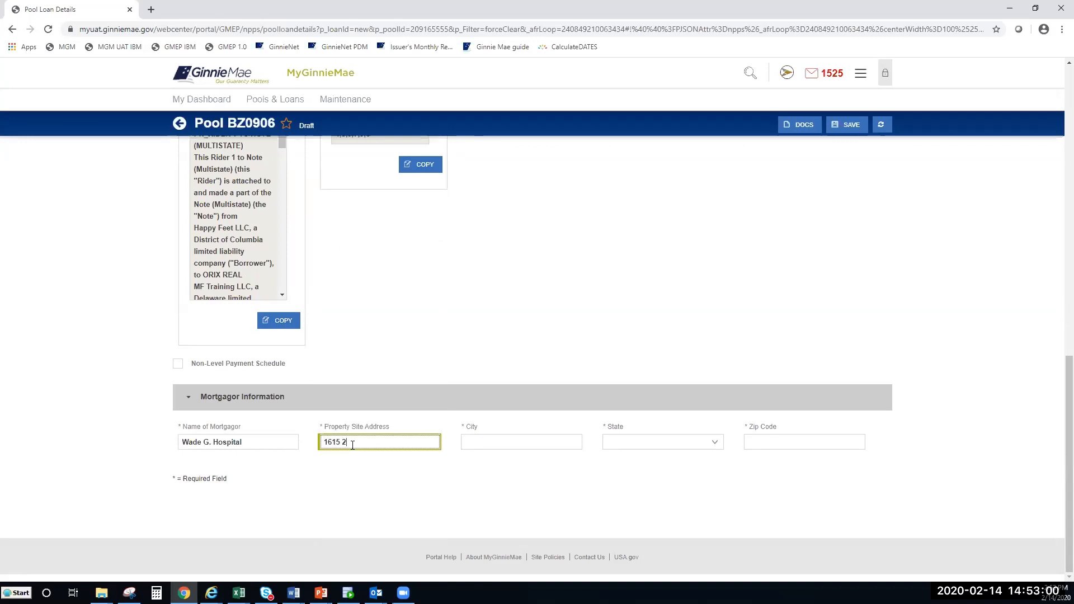
left_click(498, 443)
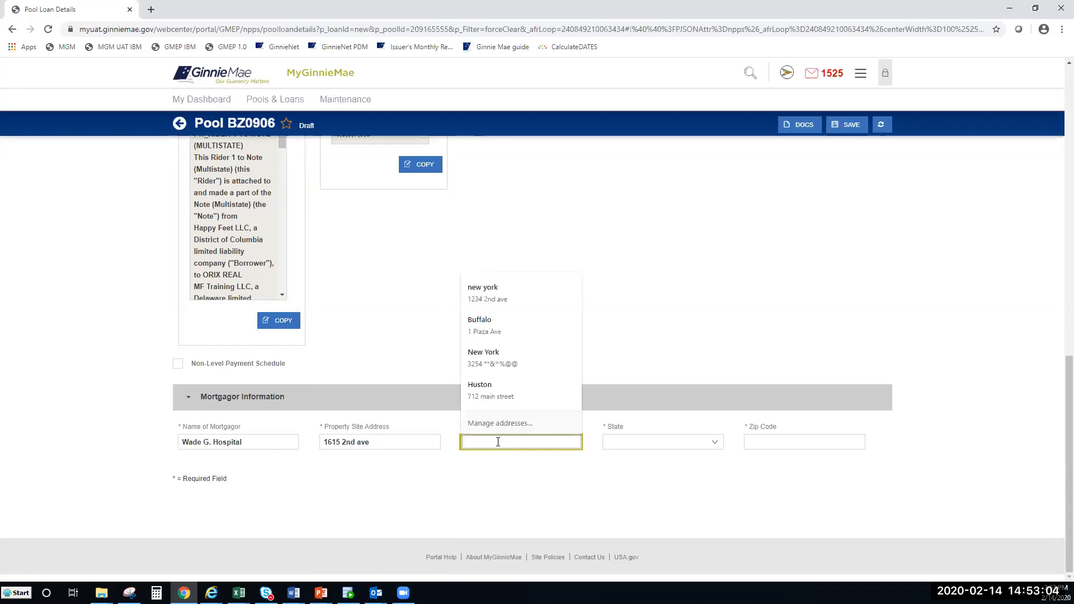
type("new york")
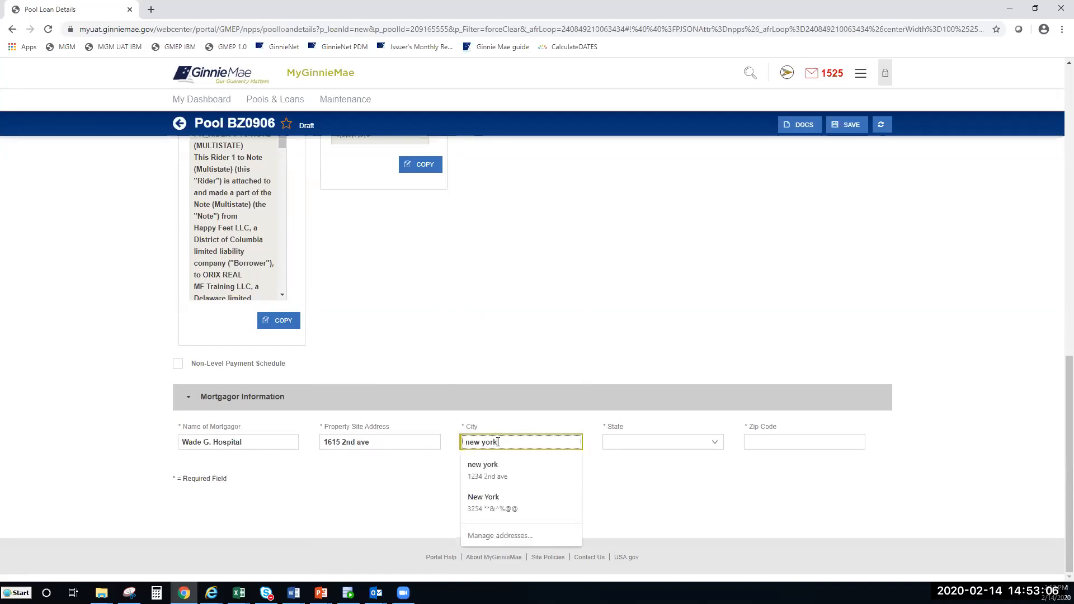
Step: Choose New York as the state and enter the property's ZIP code
left_click(694, 444)
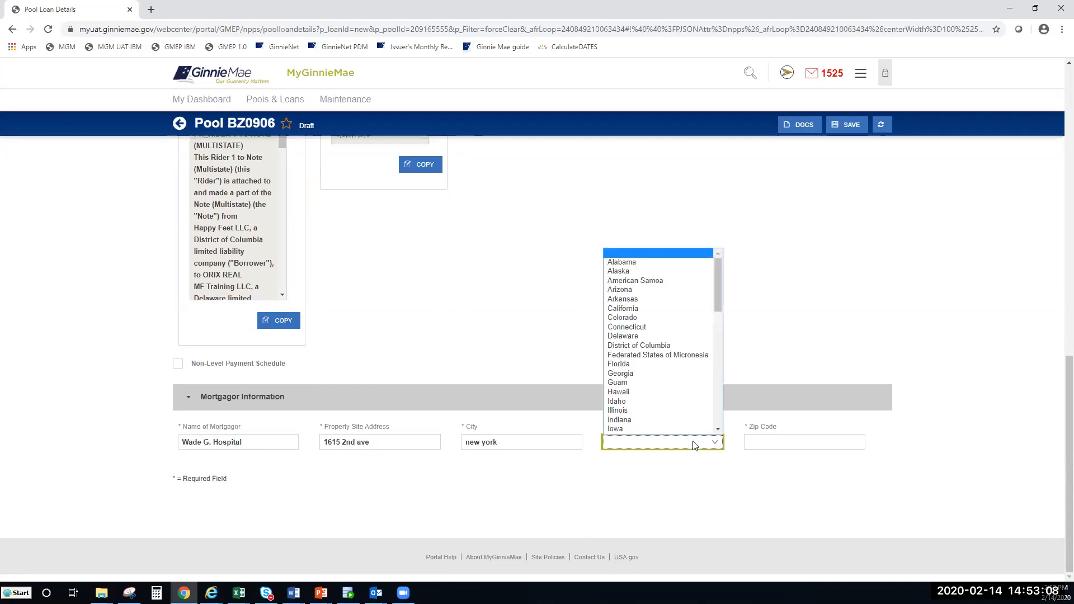
left_click_drag(716, 292, 718, 358)
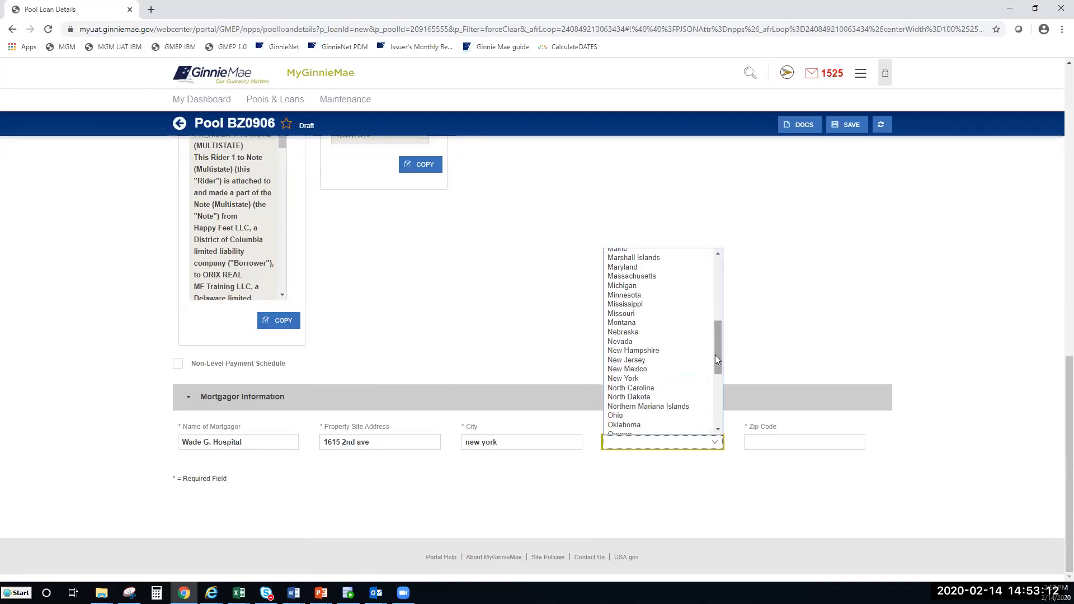
left_click(668, 377)
left_click(764, 444)
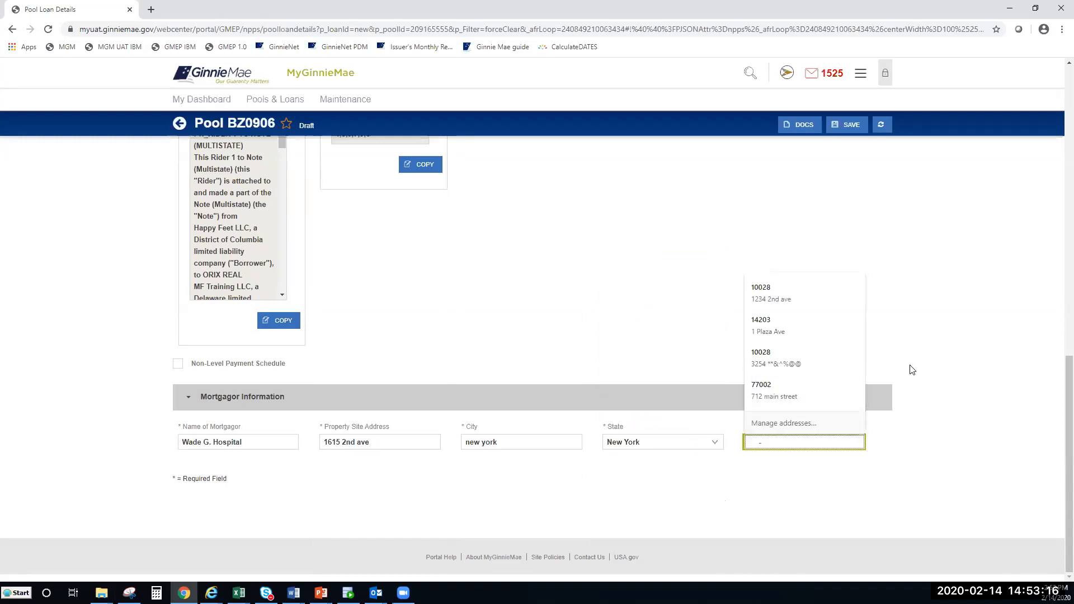
left_click(799, 504)
left_click(752, 442)
type("10028")
left_click(703, 509)
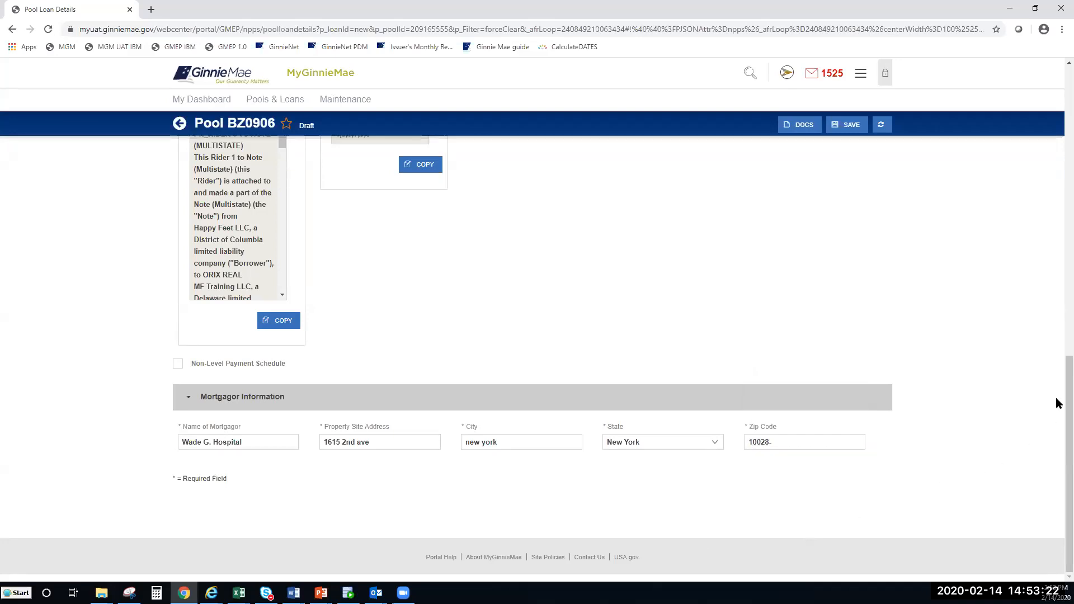
Step: Save the BZ0906 loan, which now shows a $100,000.00 pool amount and a $5,483.87 balloon payment
scroll(1056, 387, "up", 2)
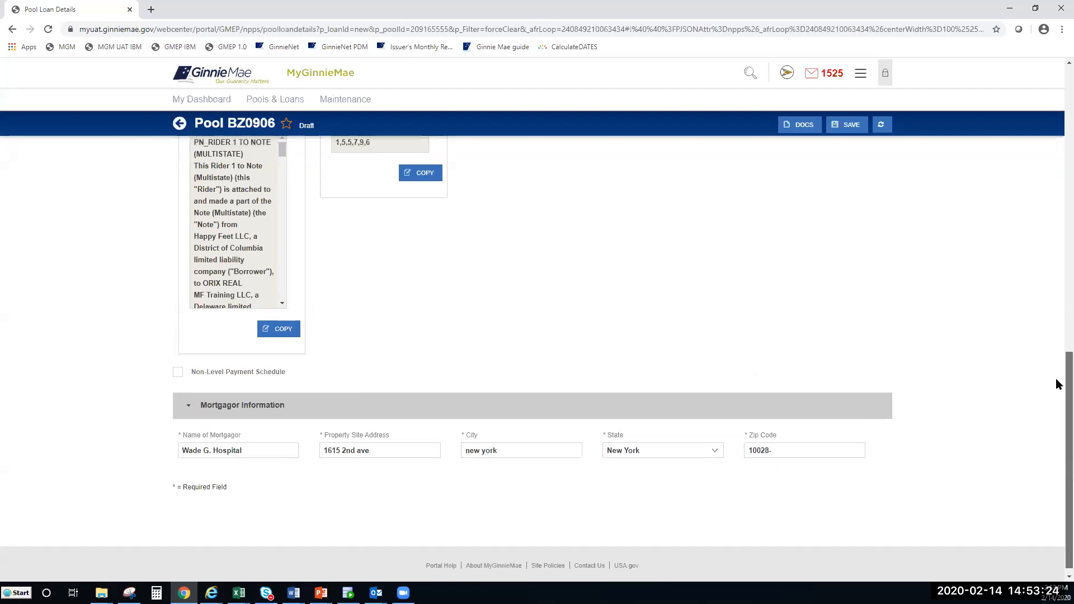
scroll(1058, 340, "up", 8)
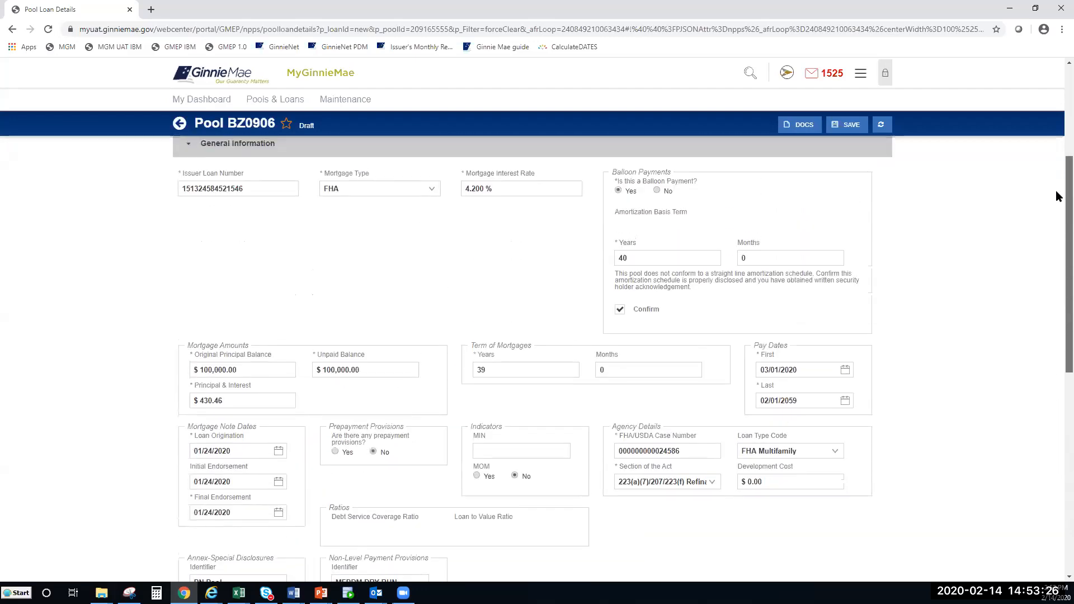
scroll(1056, 174, "up", 3)
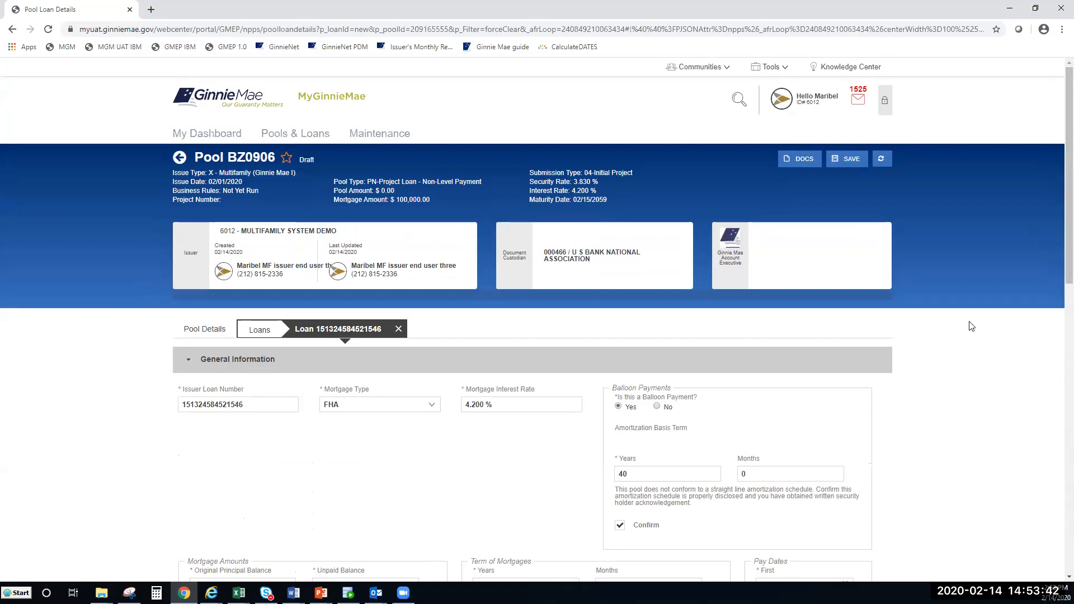
left_click(849, 163)
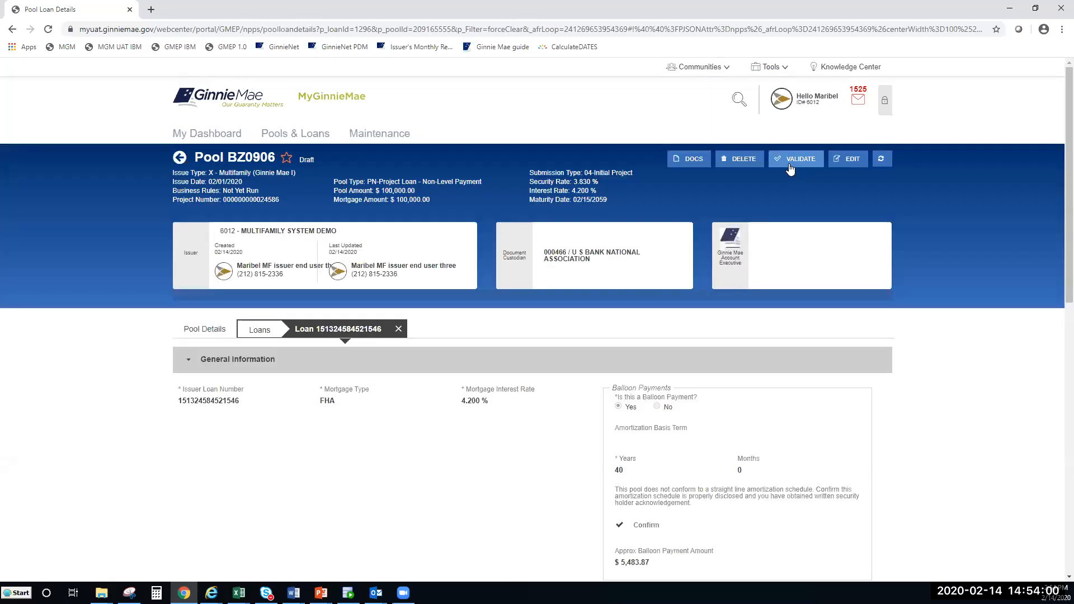
Step: Validate pool BZ0906's business rules, retrying while the status still reads Not Yet Run
left_click(793, 169)
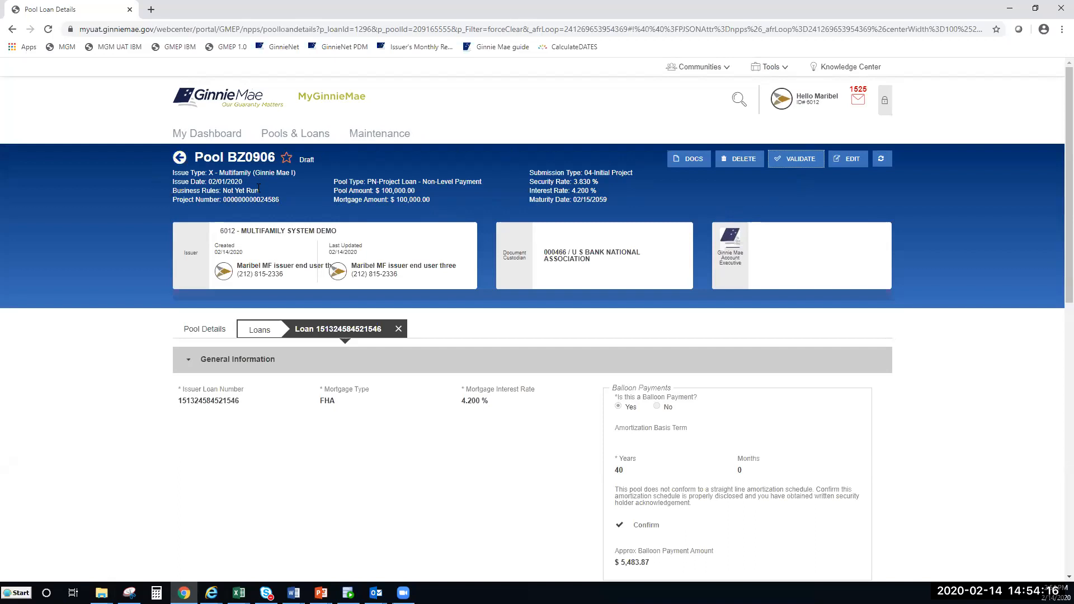
left_click_drag(258, 190, 175, 186)
left_click(170, 187)
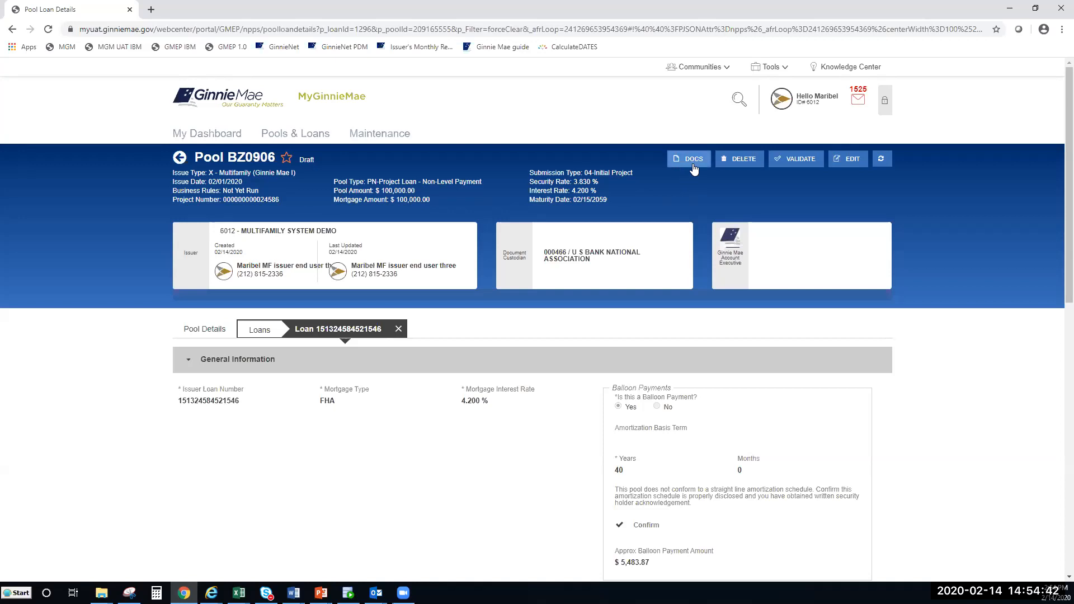
left_click(803, 168)
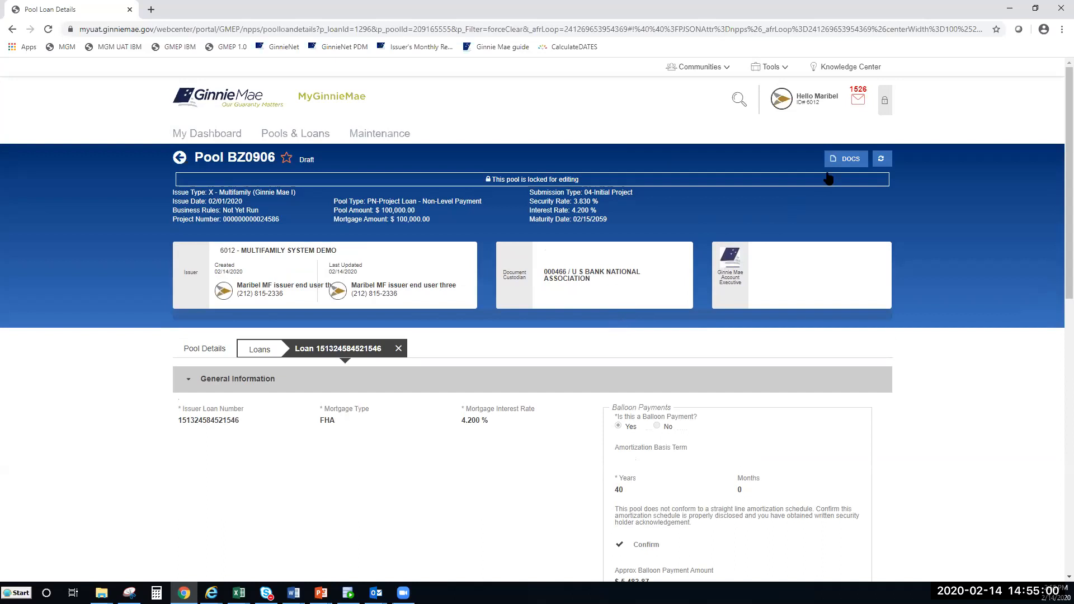
Step: Open pool BZ0906's details through the link in its validation success message
left_click(859, 108)
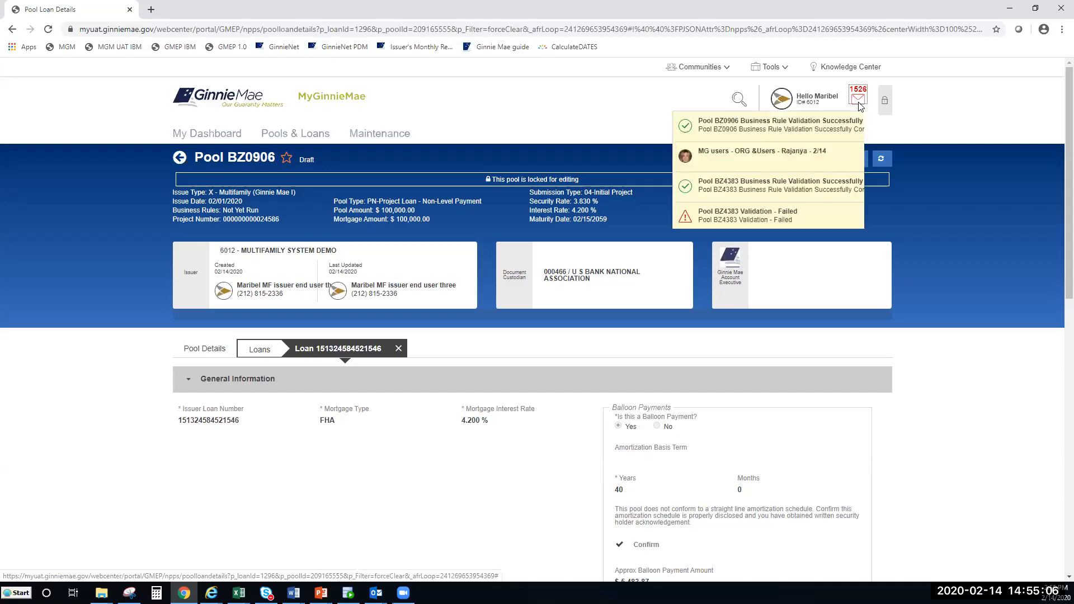
left_click(740, 130)
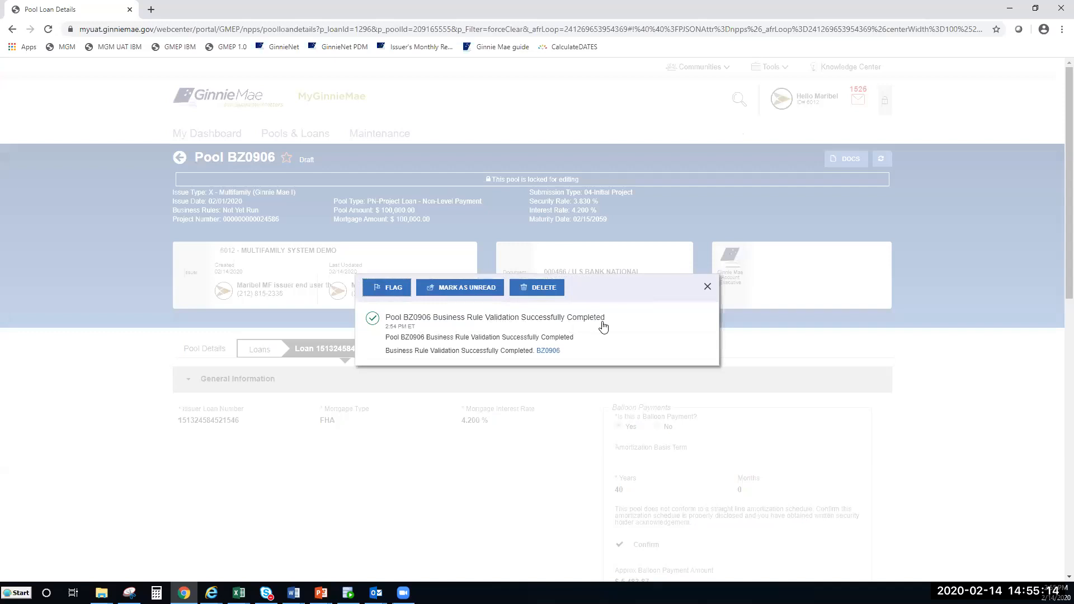
left_click(548, 351)
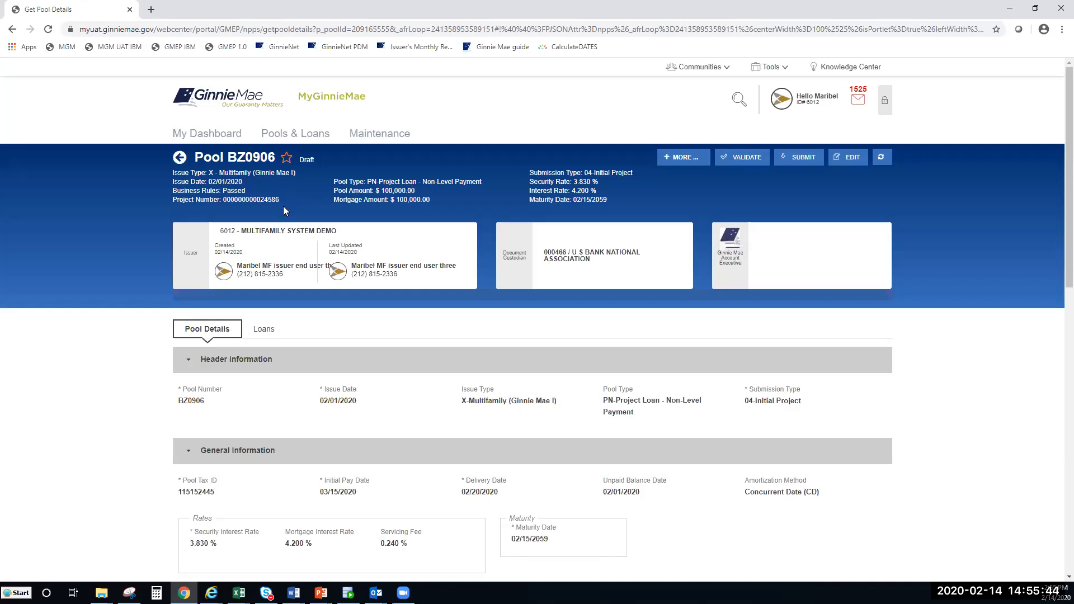
Step: Download BZ0906's form 11705 Schedule of Subscribers from the pool's DOCS list and open the PDF
left_click(687, 168)
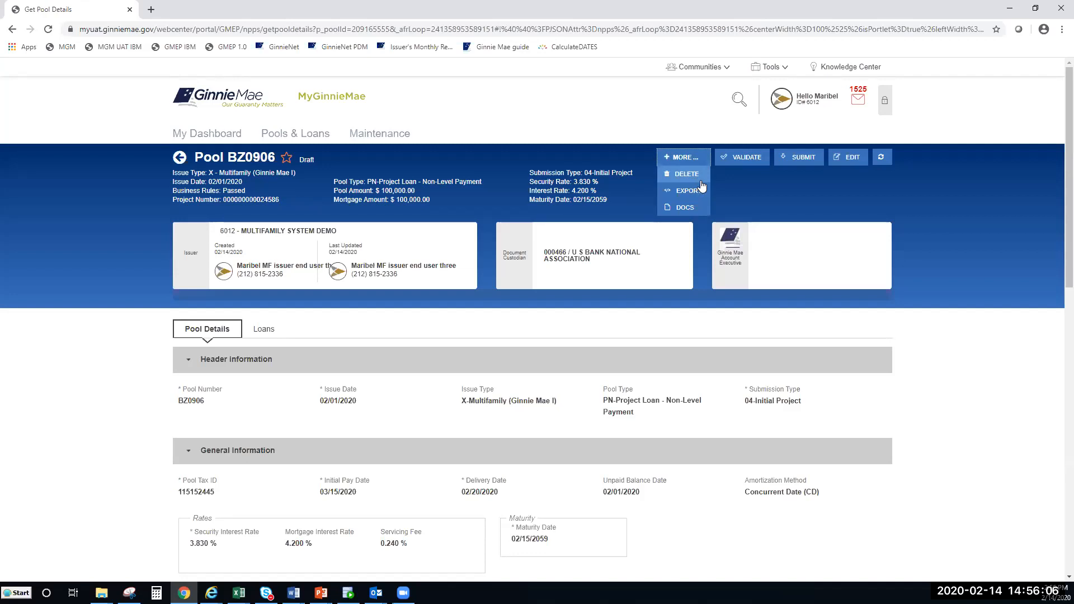
left_click(700, 210)
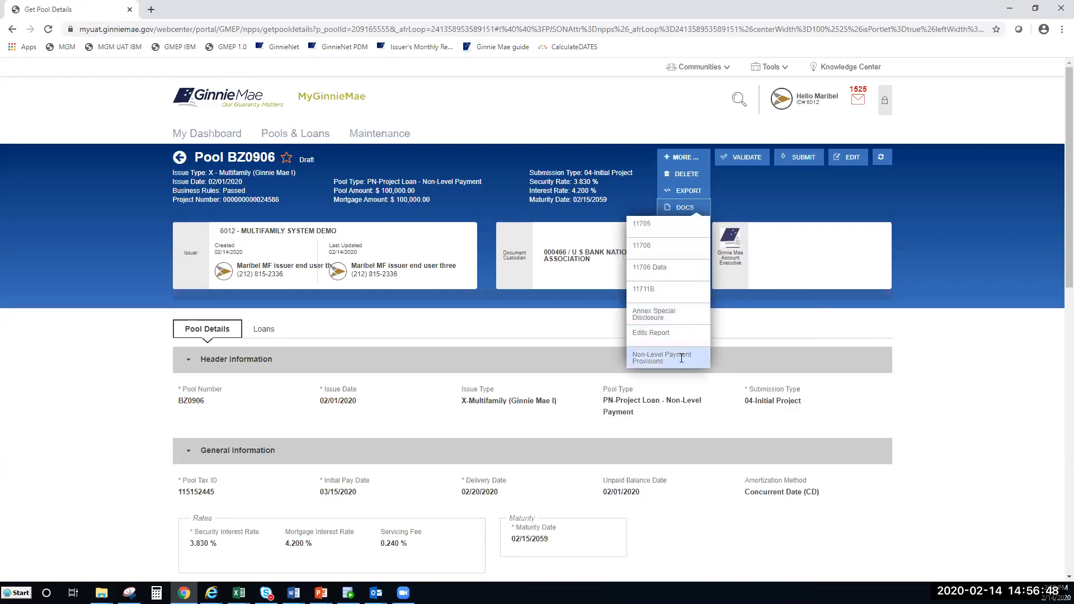
left_click(662, 234)
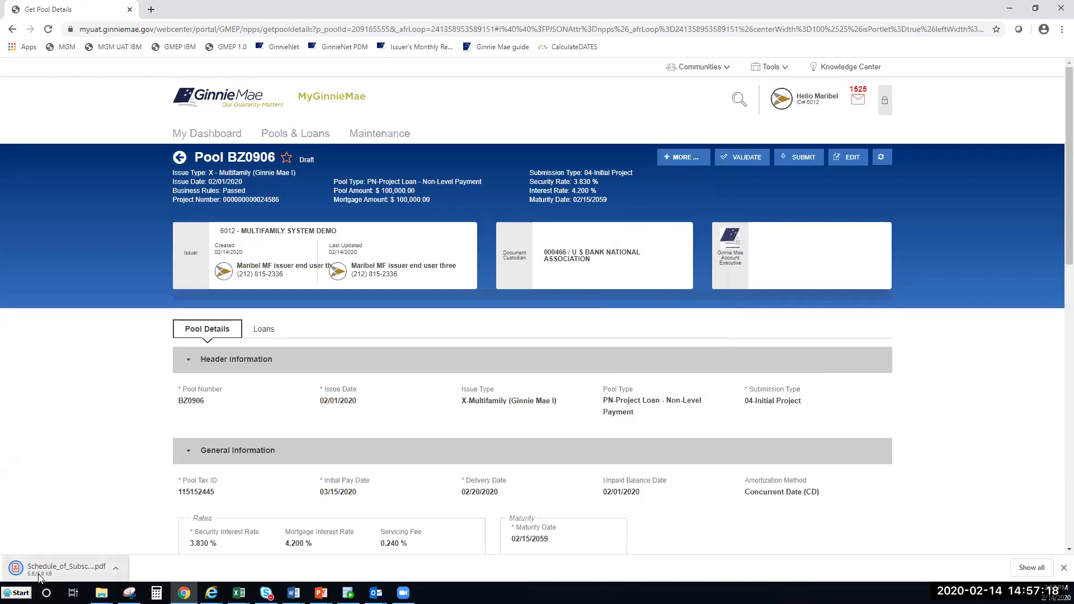
left_click(39, 569)
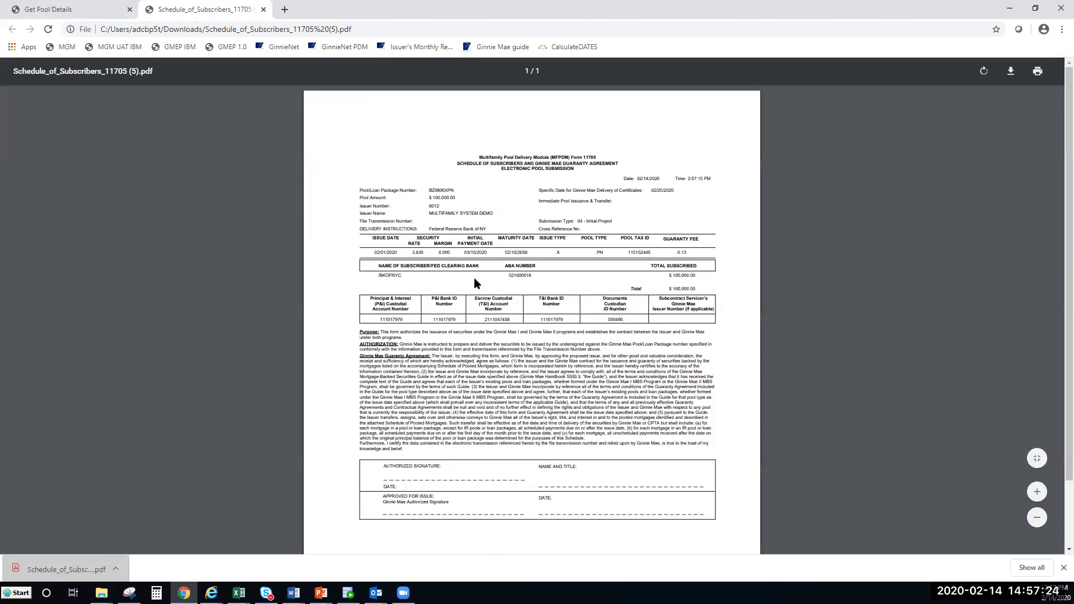
Step: Read the BZ0906XPN Schedule of Subscribers PDF down to its signature block, then close it
scroll(475, 278, "up", 2)
scroll(475, 277, "up", 2)
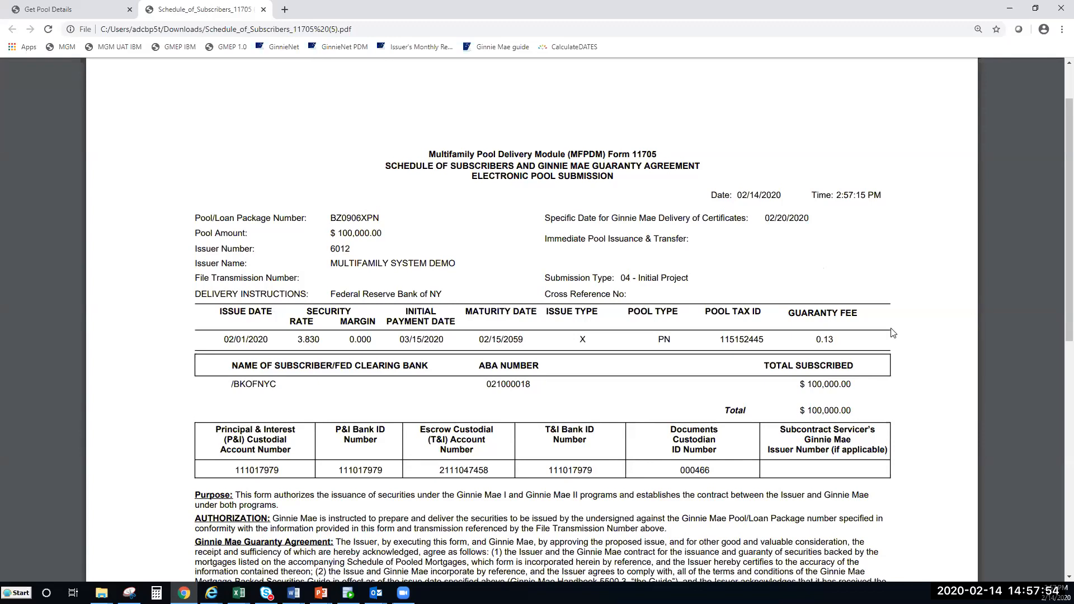
scroll(889, 339, "down", 1)
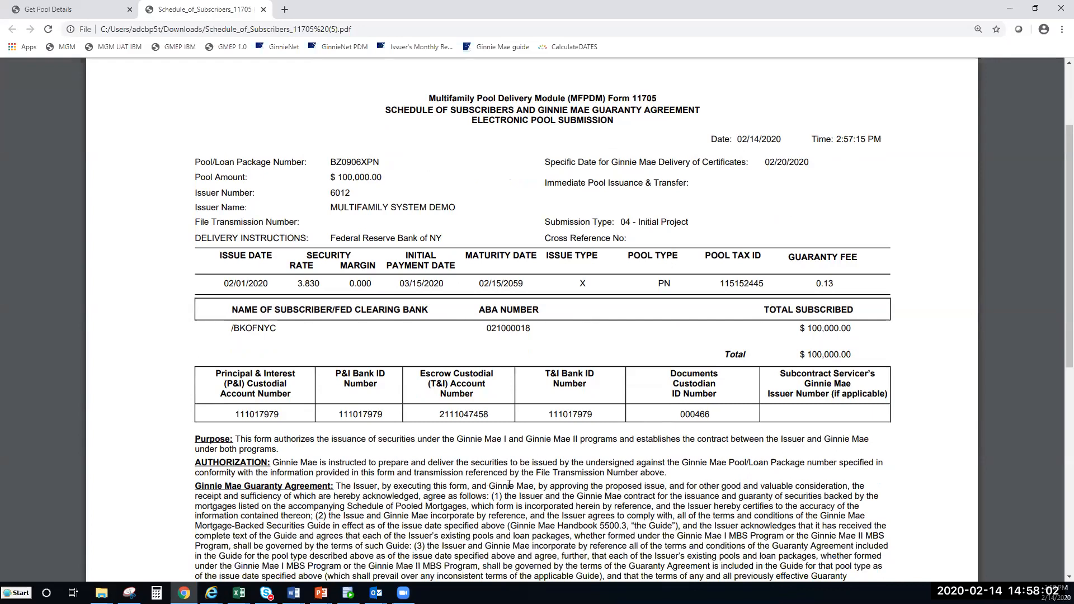
scroll(509, 484, "down", 8)
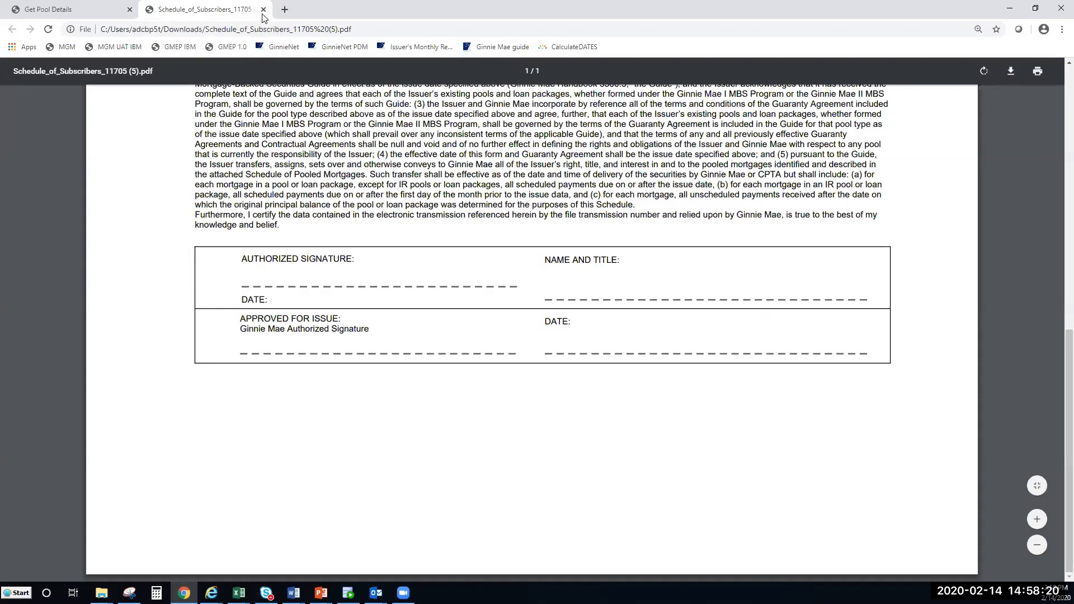
left_click(263, 10)
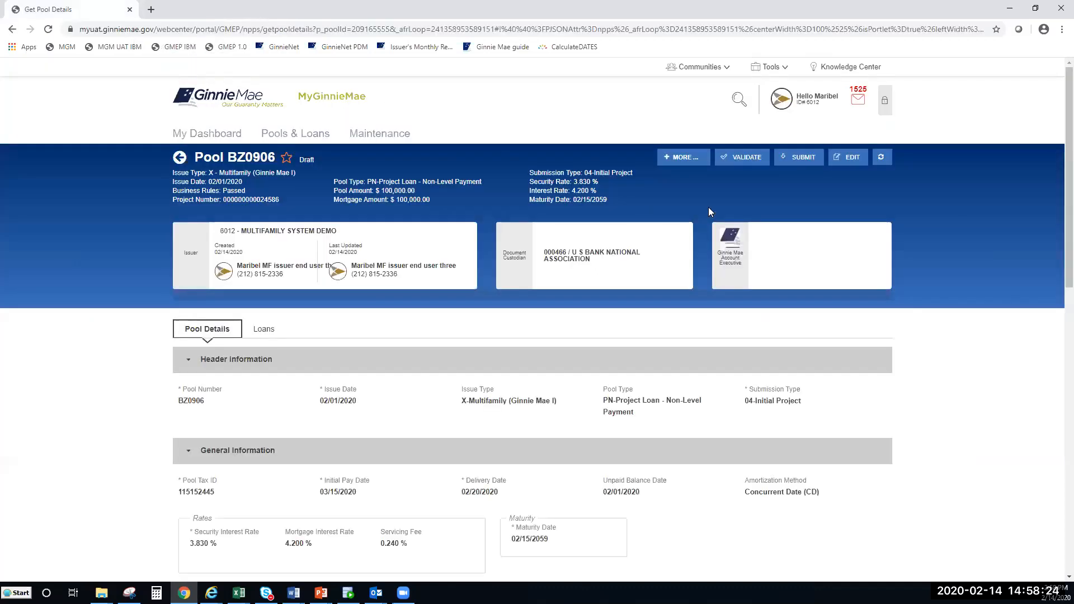
Step: Try to certify BZ0906 with the acknowledgement, PIN and SecurID, then dismiss the Submit Failed error
left_click(804, 164)
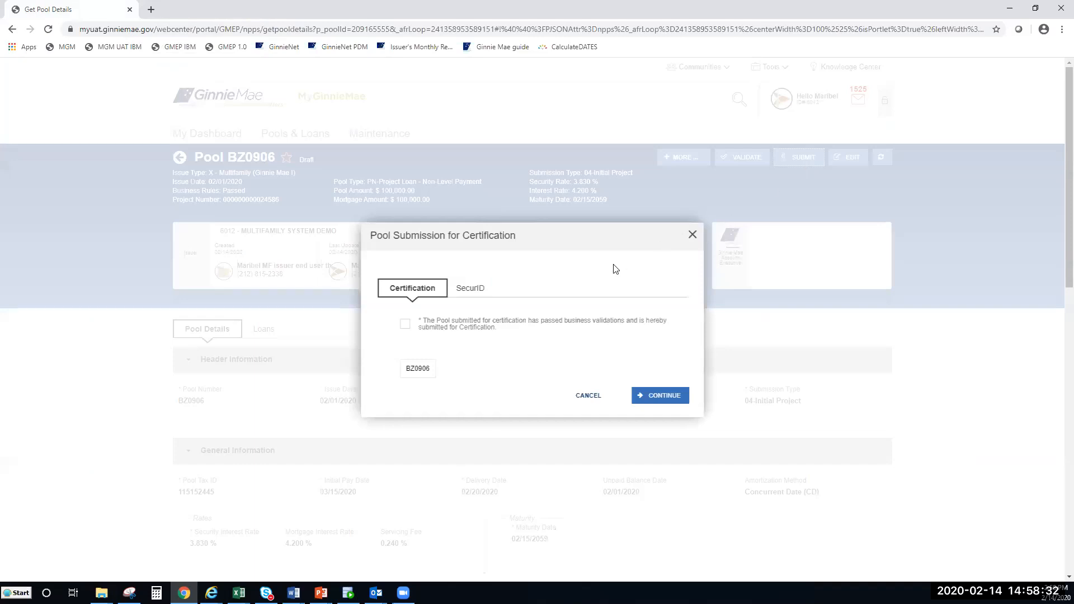
left_click(406, 326)
left_click(407, 326)
left_click(482, 293)
left_click(418, 371)
type("••••")
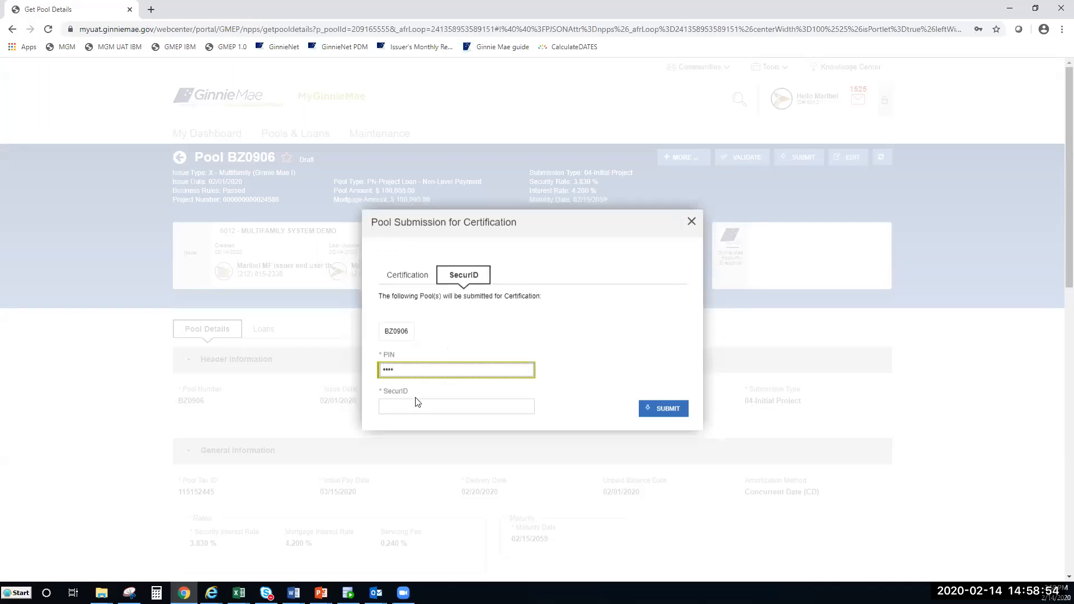
left_click(416, 402)
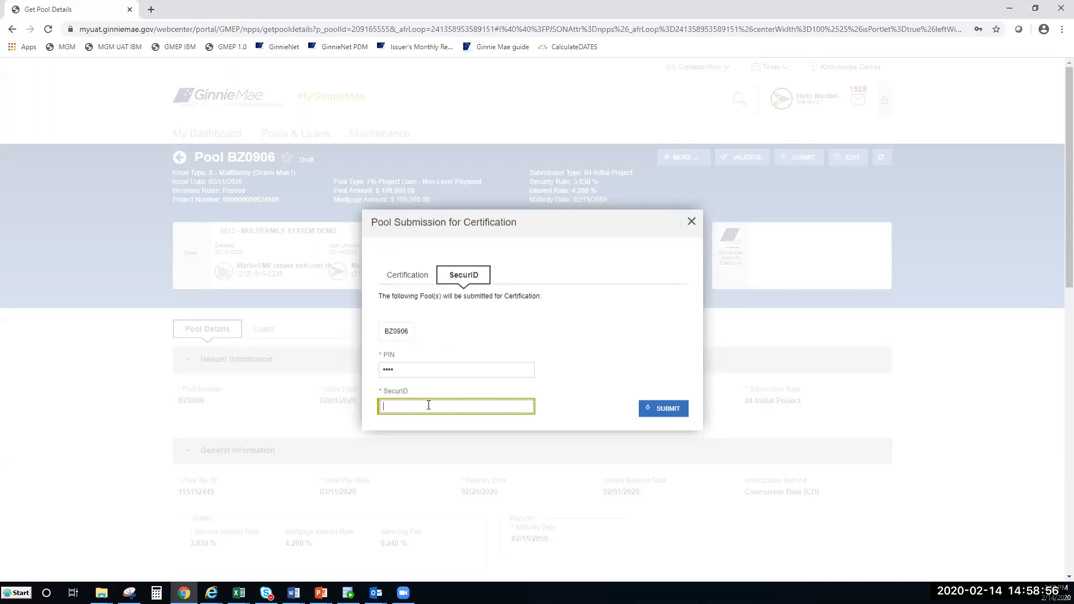
type("••••••")
left_click(669, 414)
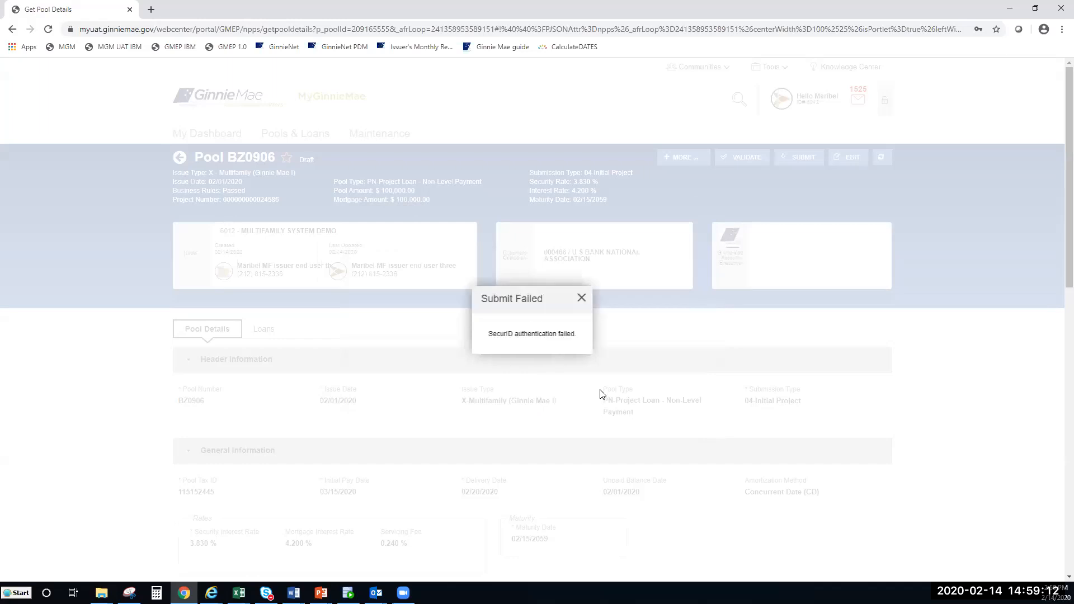
left_click(581, 301)
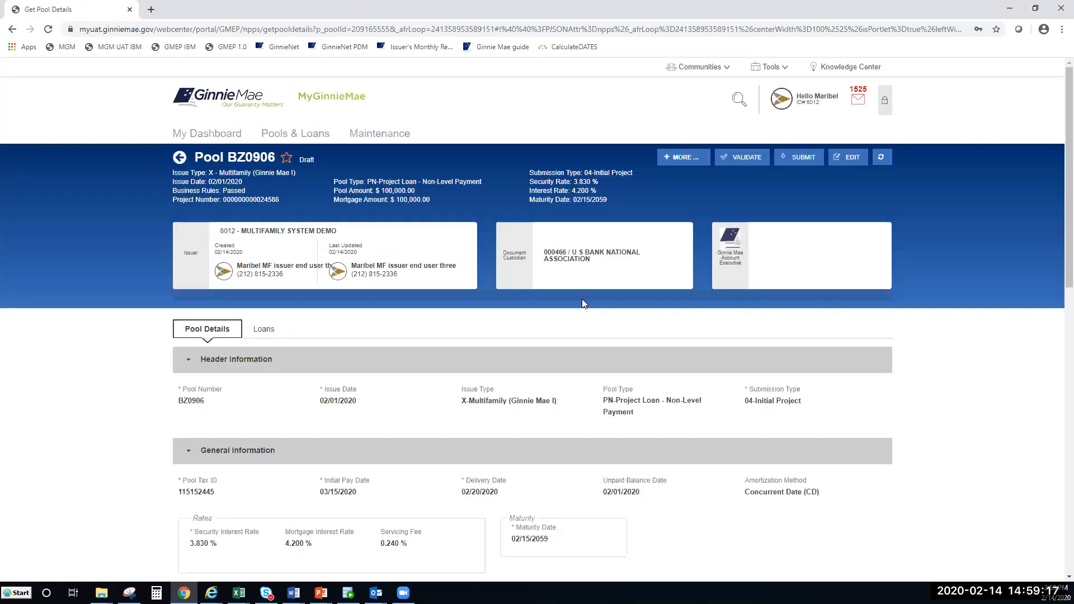
Step: Resubmit BZ0906 for certification with the acknowledgement ticked, the PIN and the SecurID code
left_click(802, 163)
left_click(405, 324)
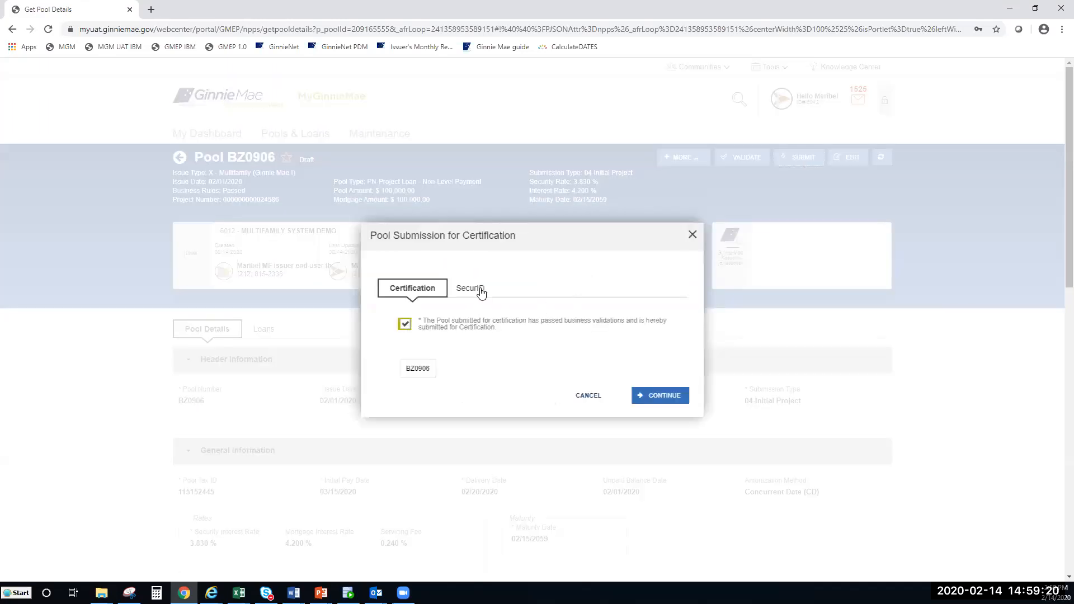
left_click(481, 291)
left_click(427, 371)
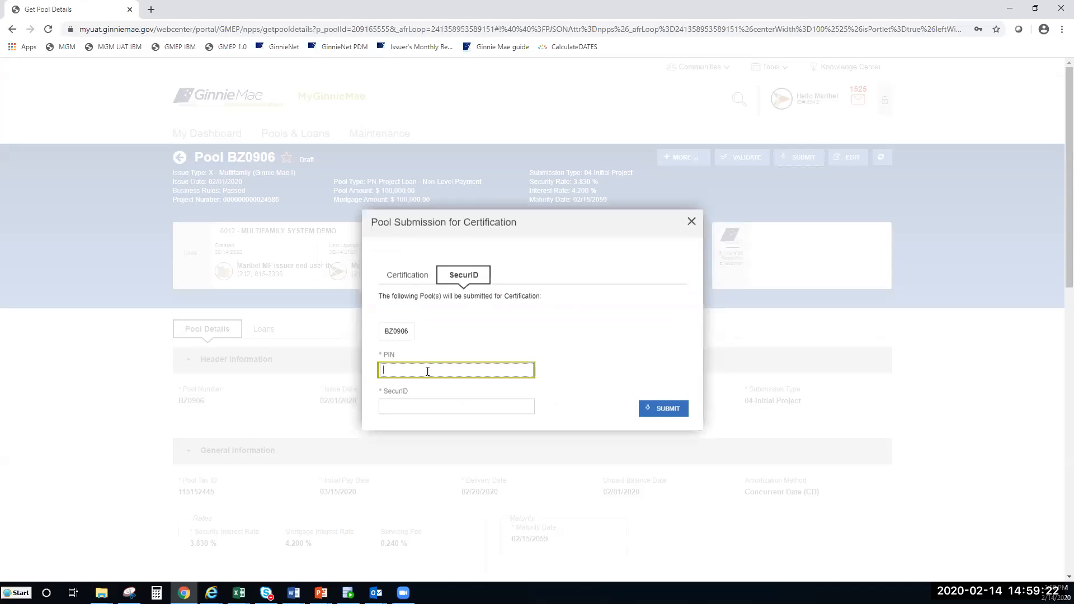
type("1234")
key("Tab")
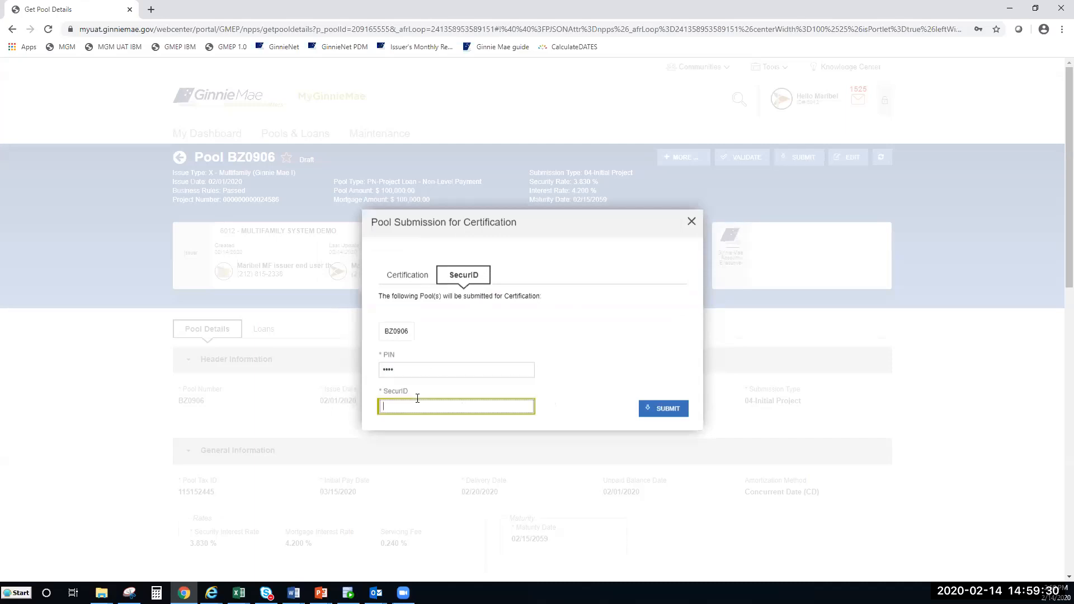
type("123456")
left_click(660, 409)
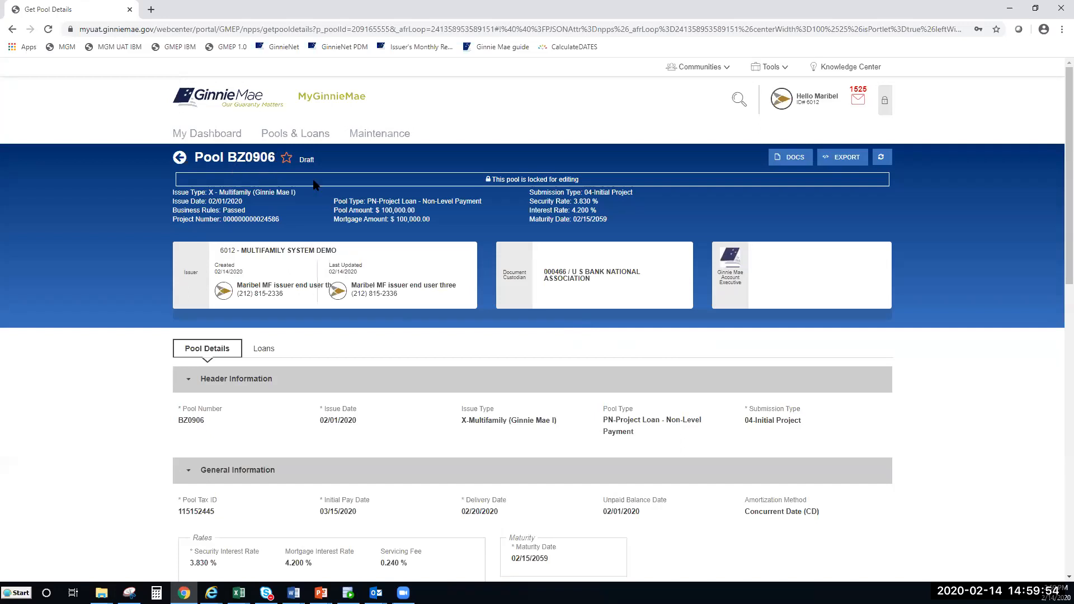
left_click(880, 160)
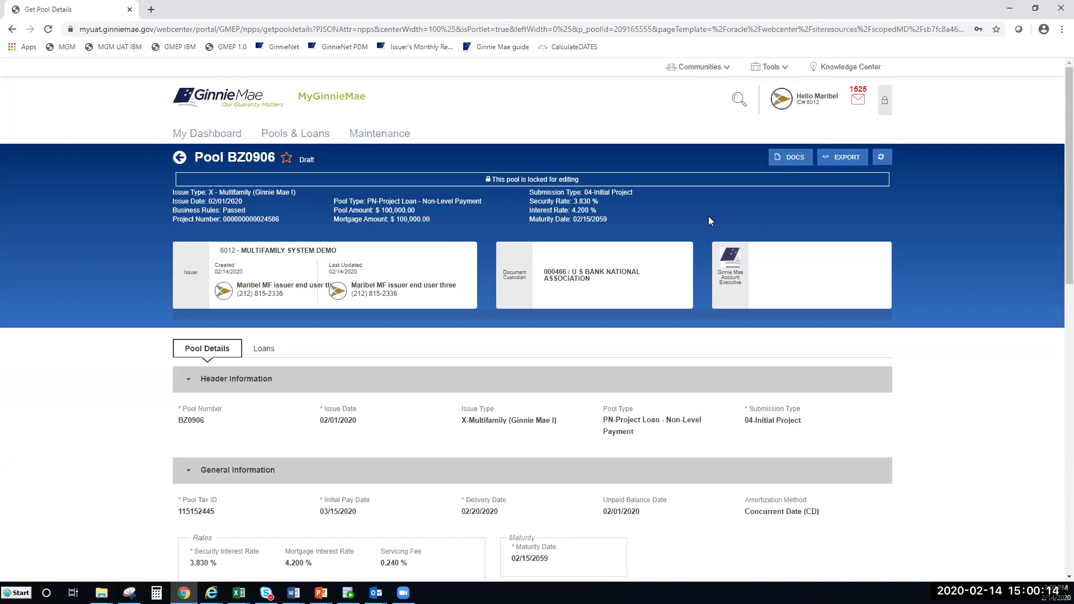
Step: Return to the pools list and filter it by Pool ID BZ0906
left_click(186, 161)
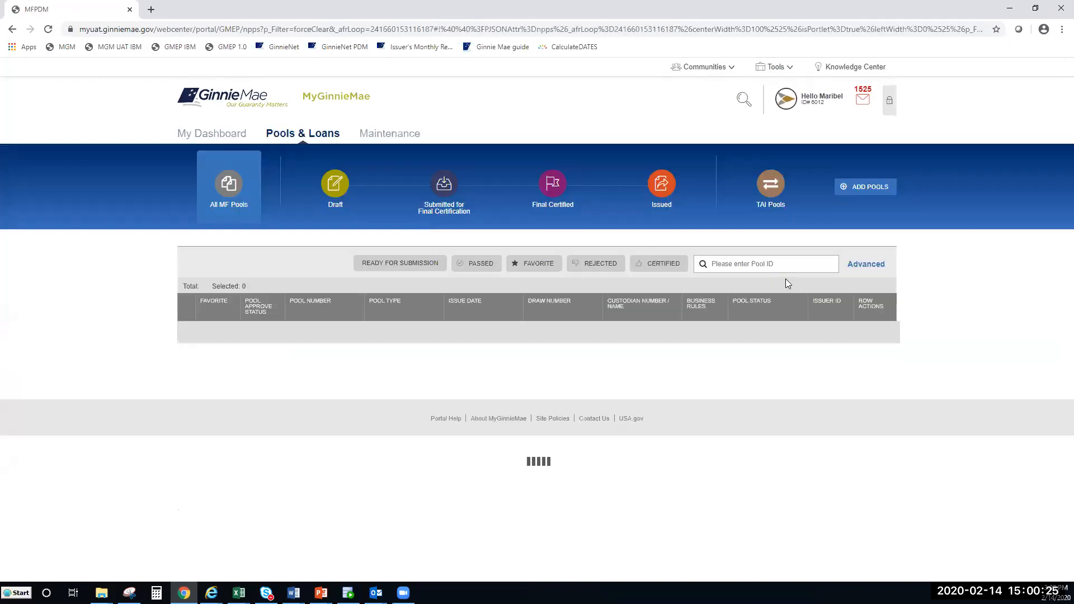
left_click(784, 266)
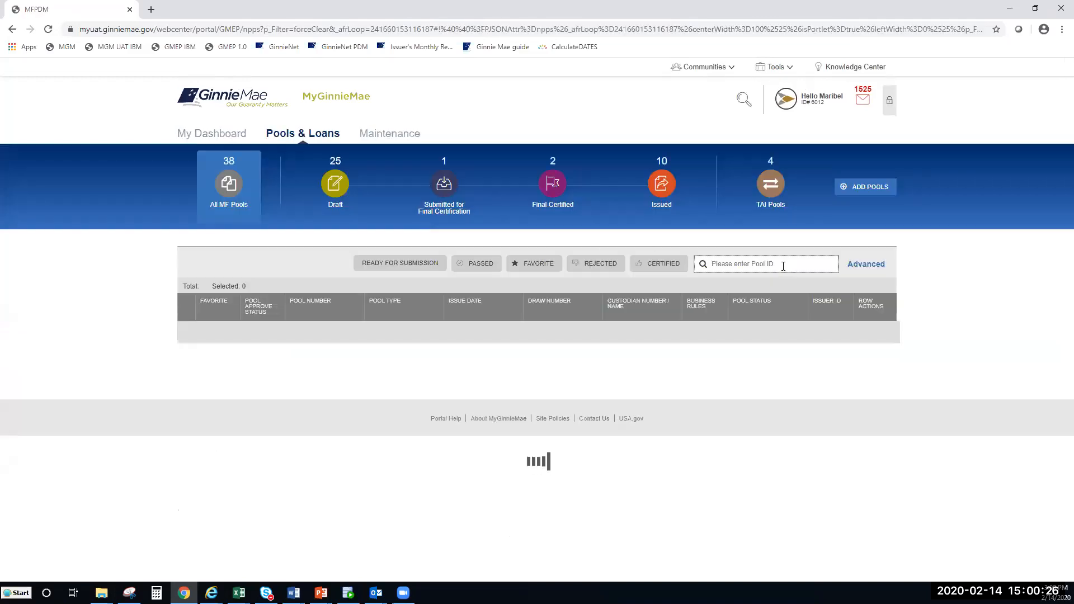
type("BZ")
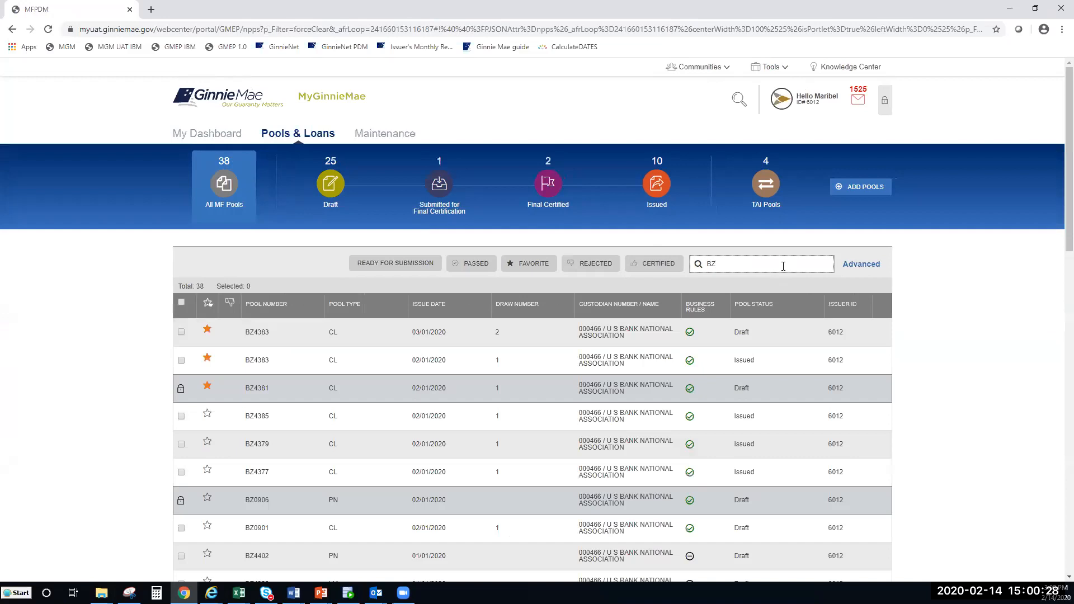
type("0906")
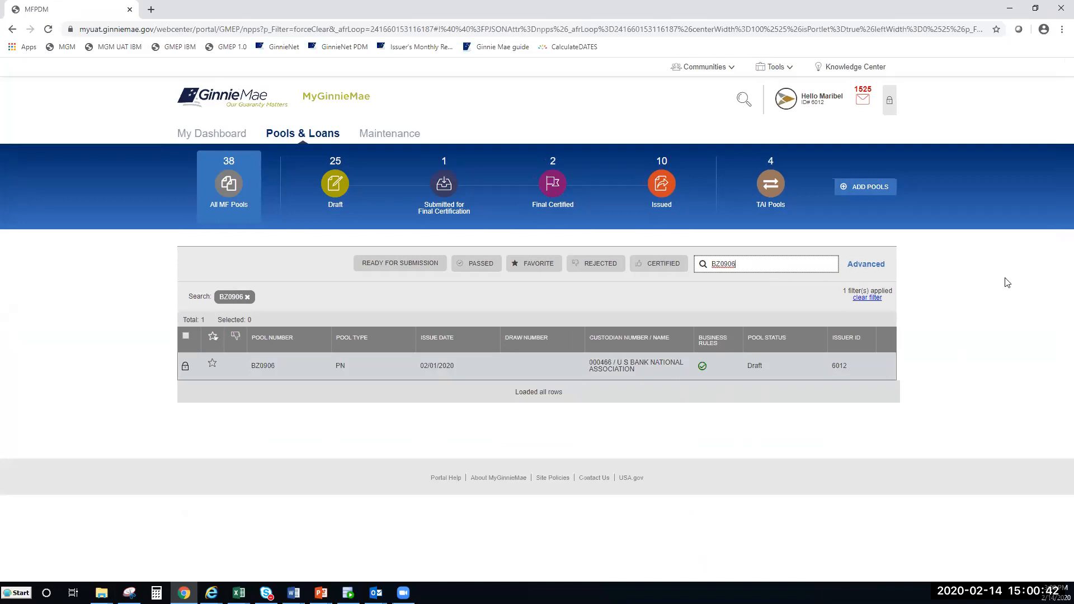
Step: Check the user's profile summary and the latest mail notifications
left_click(829, 100)
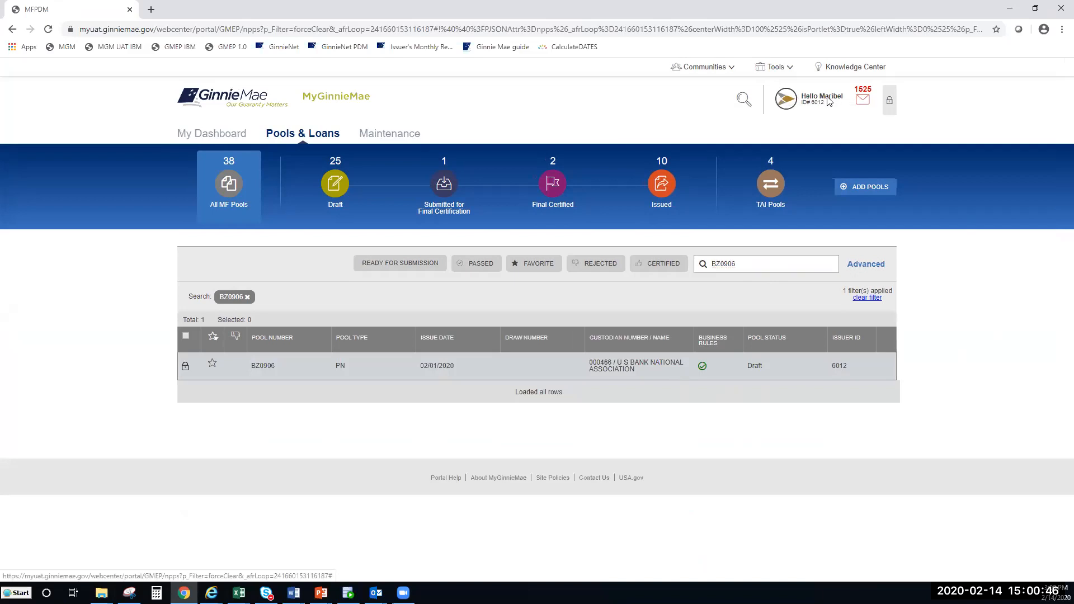
left_click(865, 98)
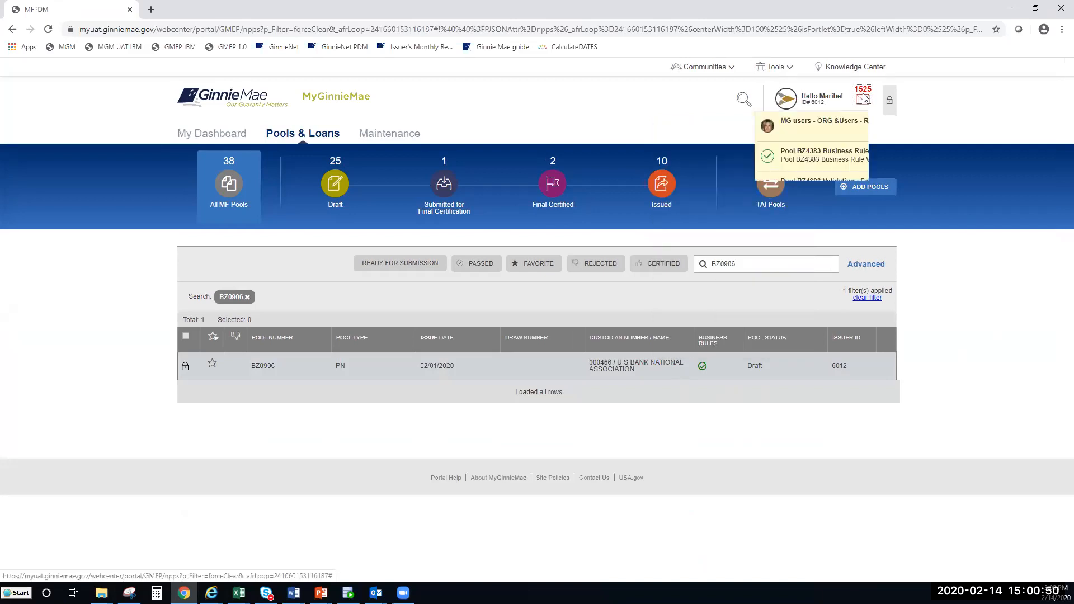
left_click(958, 336)
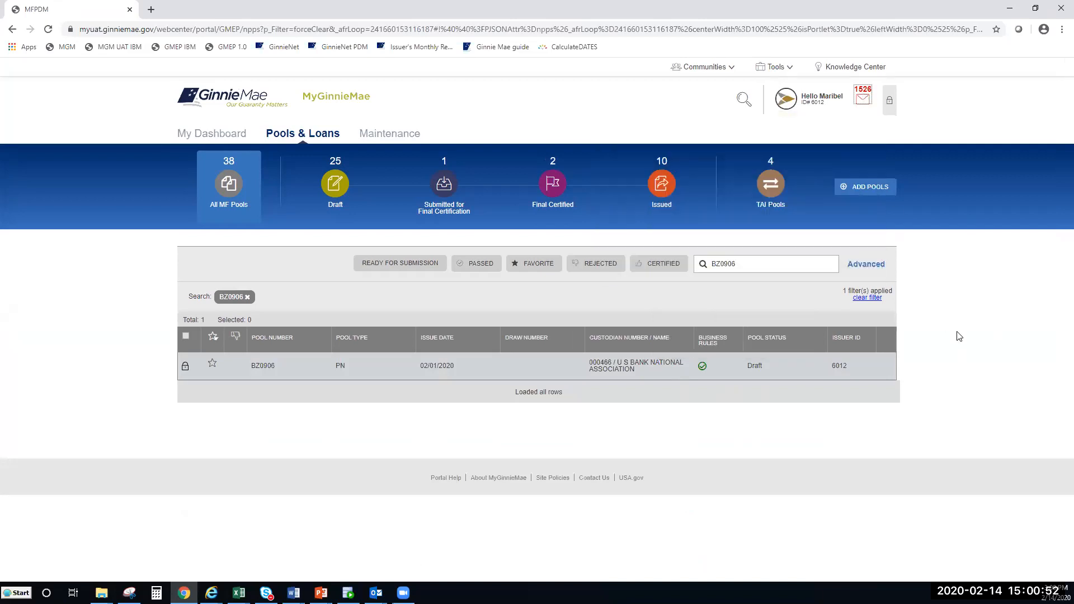
left_click(663, 129)
left_click(865, 99)
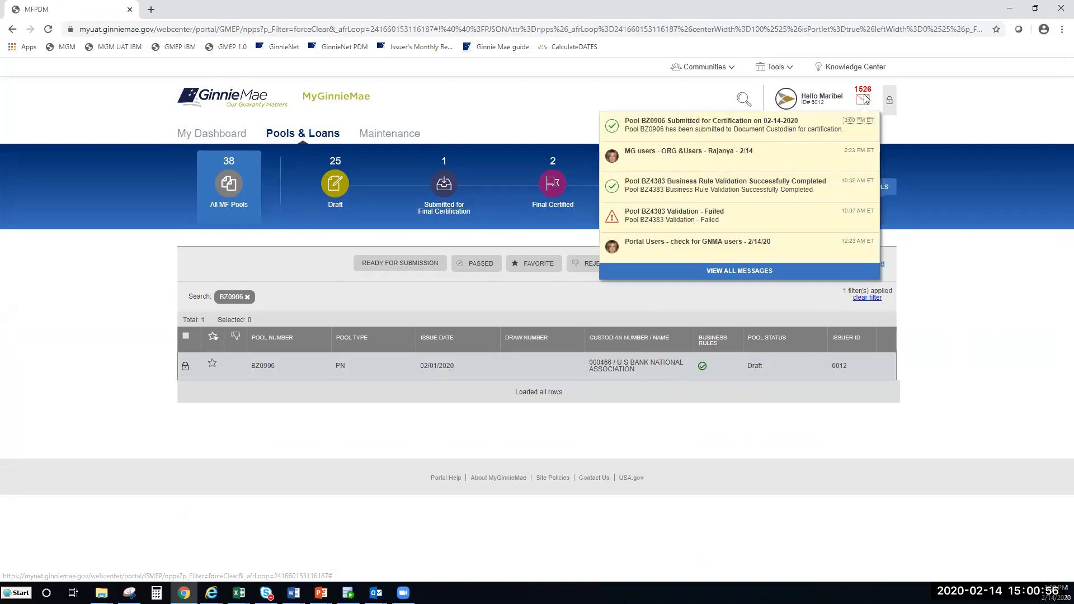
Step: Open the 'Pool BZ0906 Submitted for Certification' notification to read the full message
left_click(695, 136)
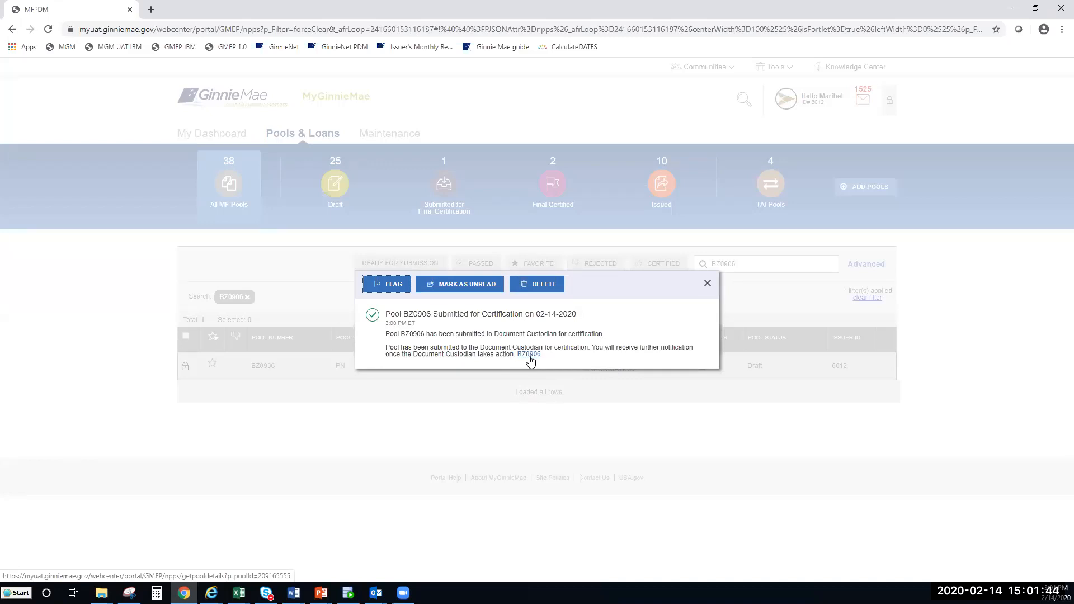
Step: Follow the BZ0906 link from the message to the pool's details page
left_click(530, 355)
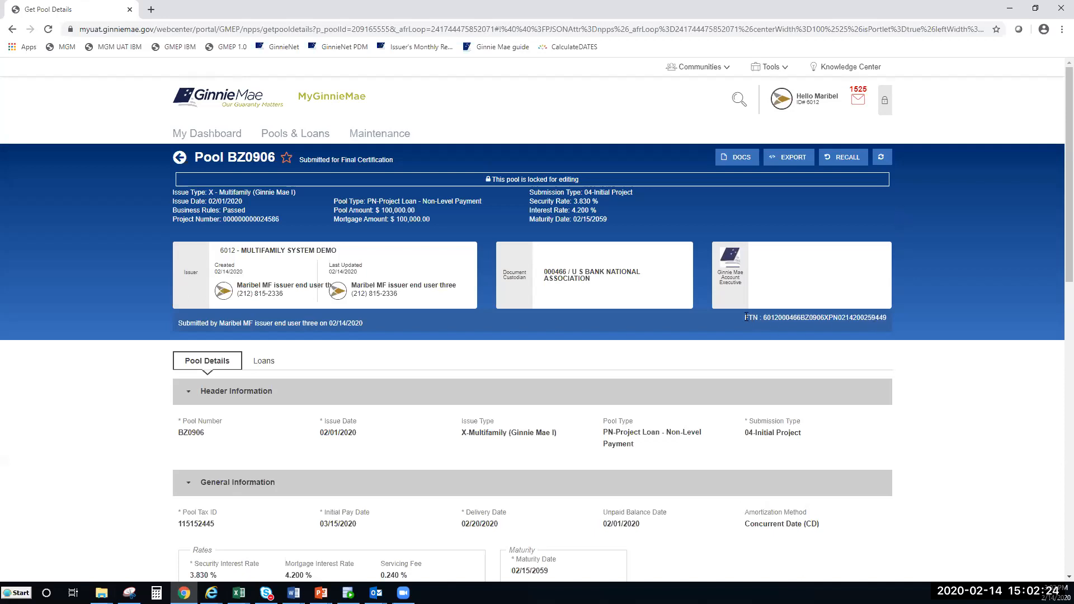
left_click_drag(747, 317, 769, 316)
left_click_drag(861, 314, 887, 316)
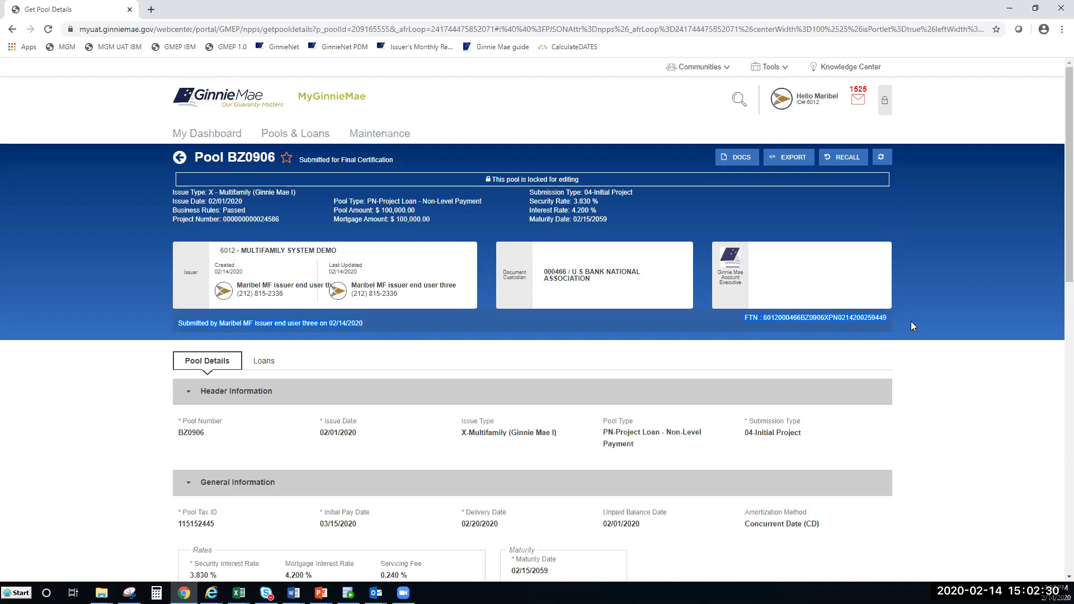
left_click(758, 327)
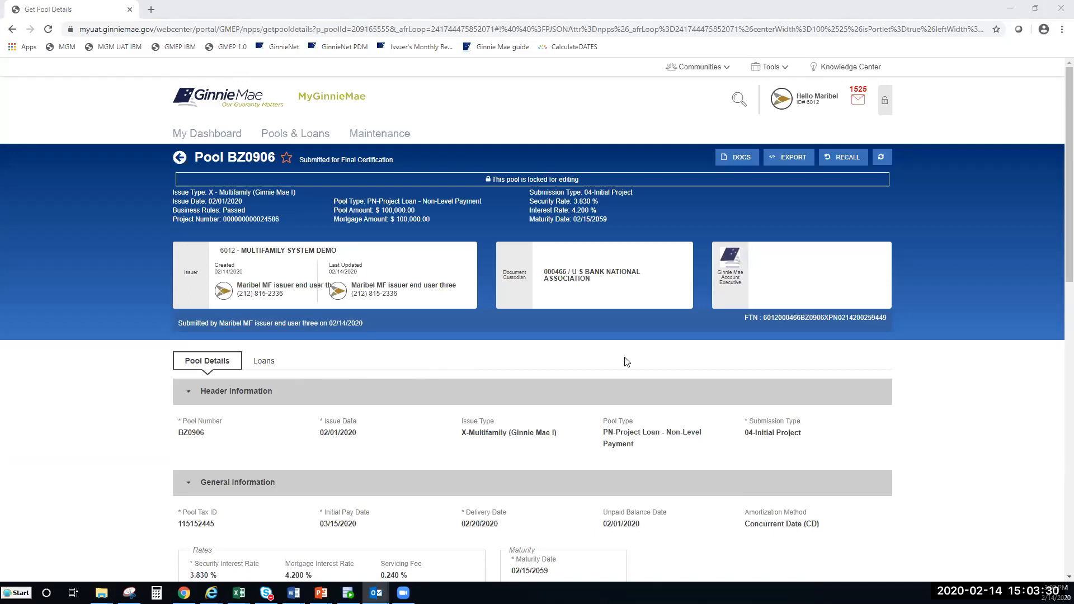
left_click(758, 195)
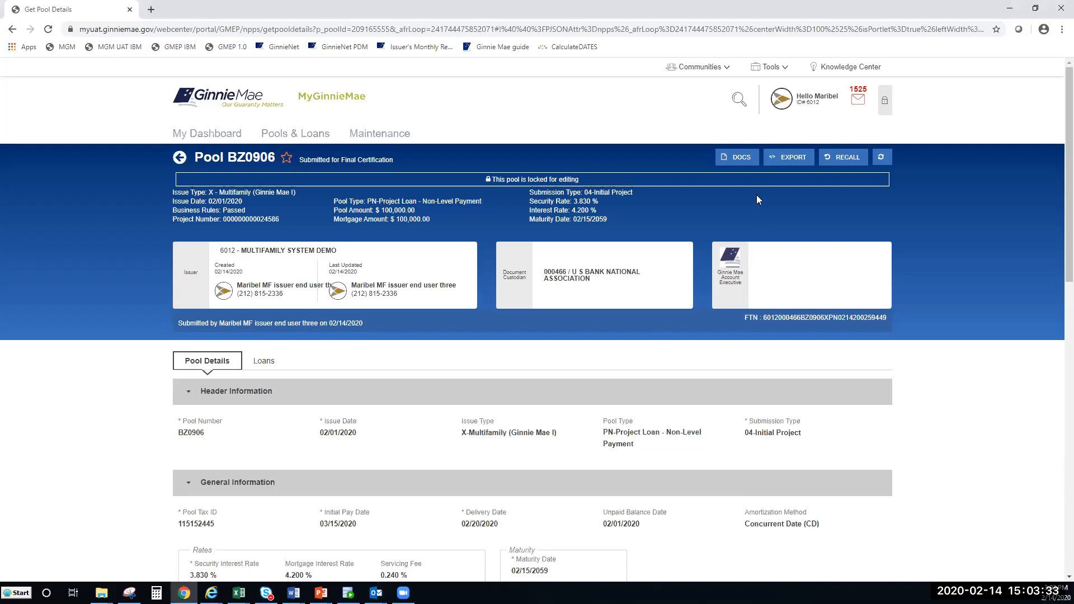
Step: Recall pool BZ0906 to Draft, confirming with the PIN and SecurID code
left_click(847, 162)
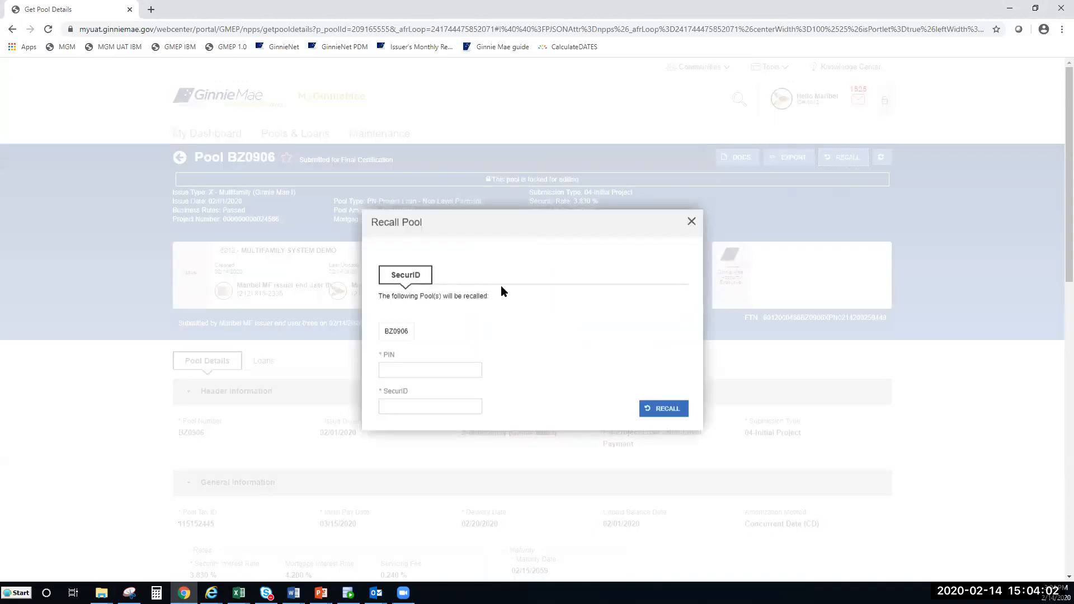
left_click(436, 373)
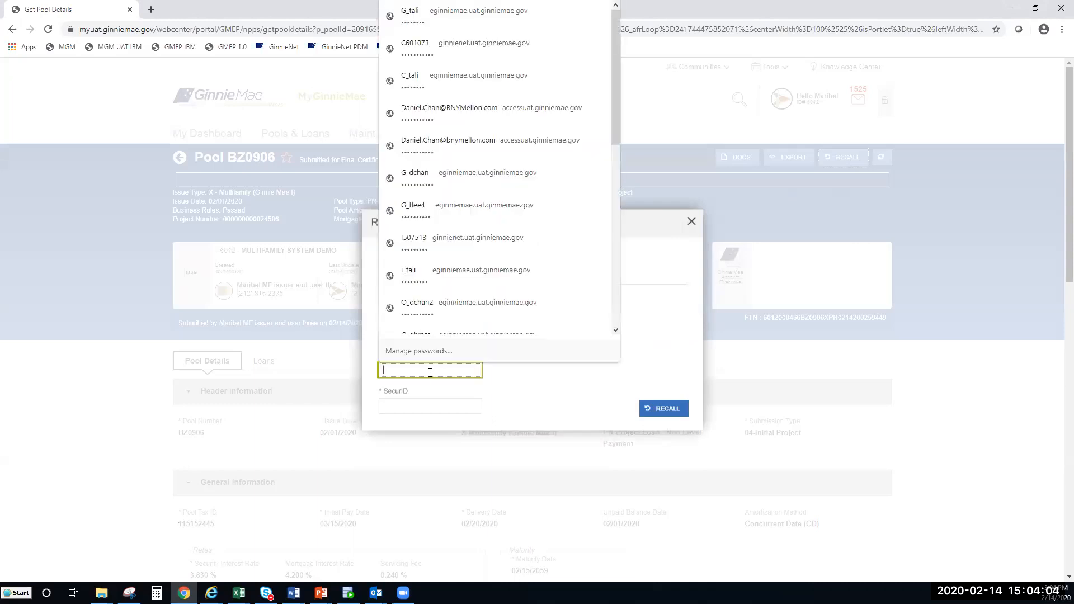
left_click(502, 374)
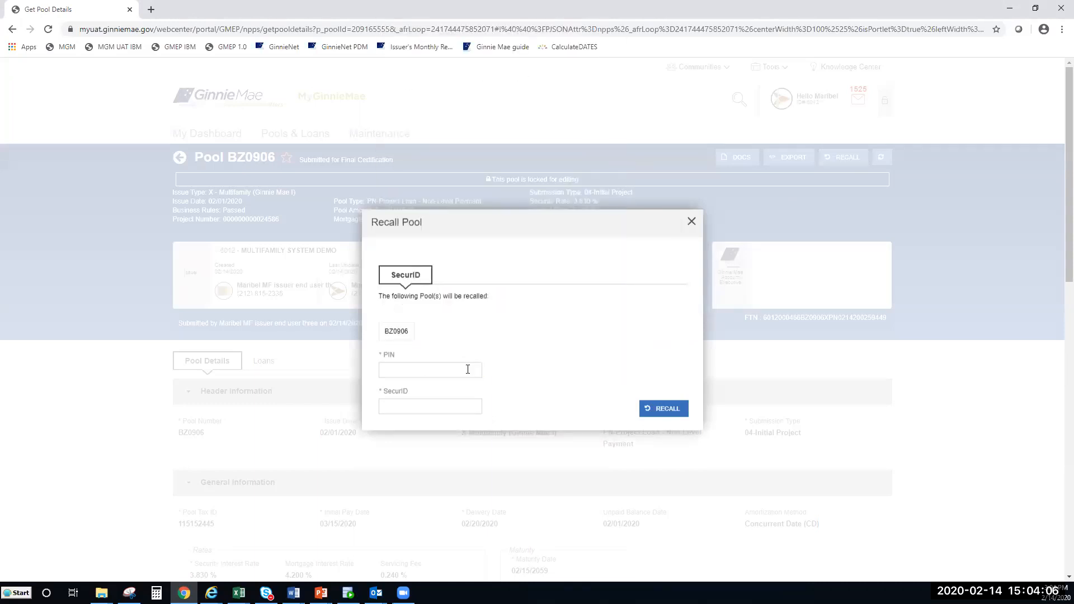
left_click(468, 366)
type("•••")
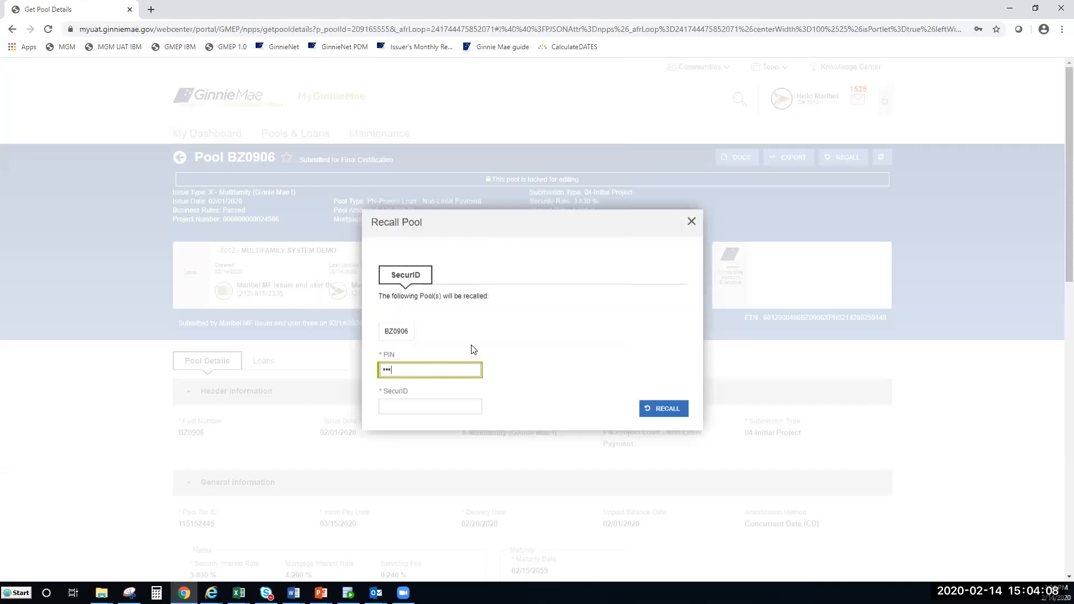
left_click(438, 411)
type("••••••")
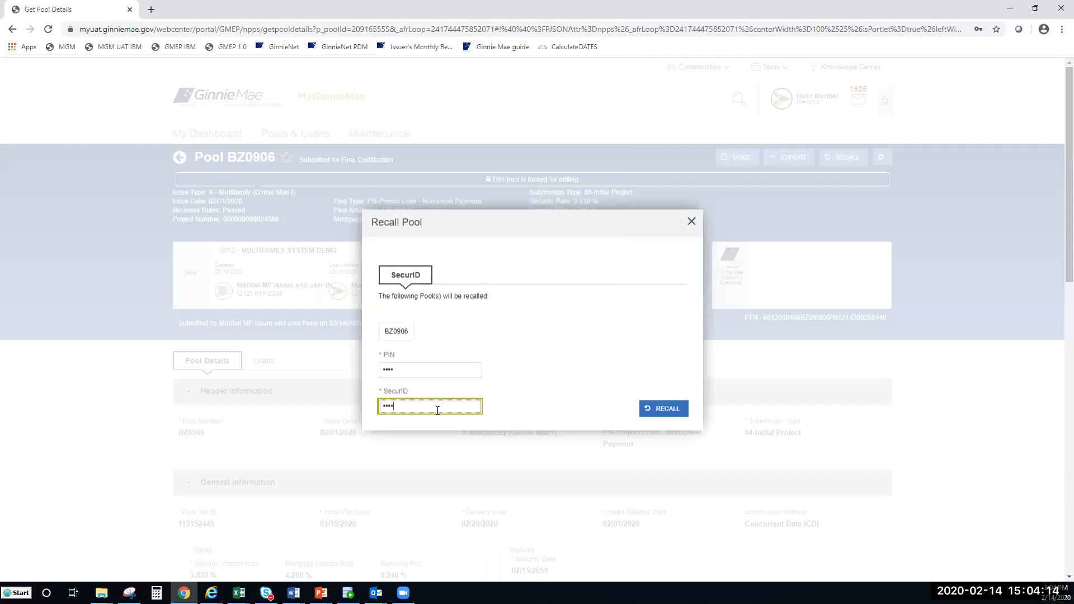
left_click(661, 415)
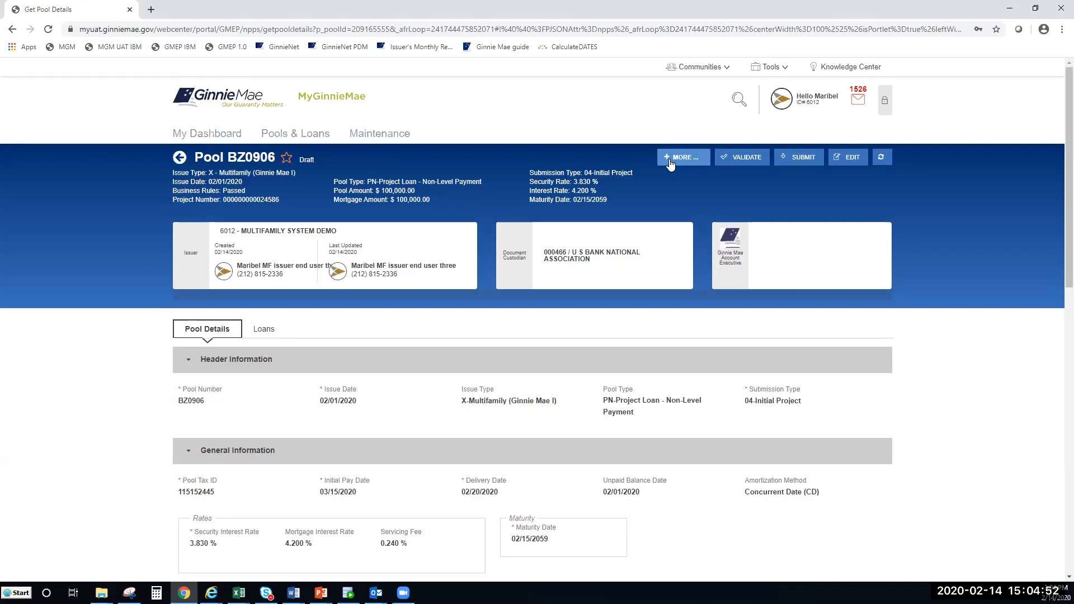
Step: Bring up the MORE... action list for the Draft pool BZ0906
double_click(314, 160)
left_click(331, 182)
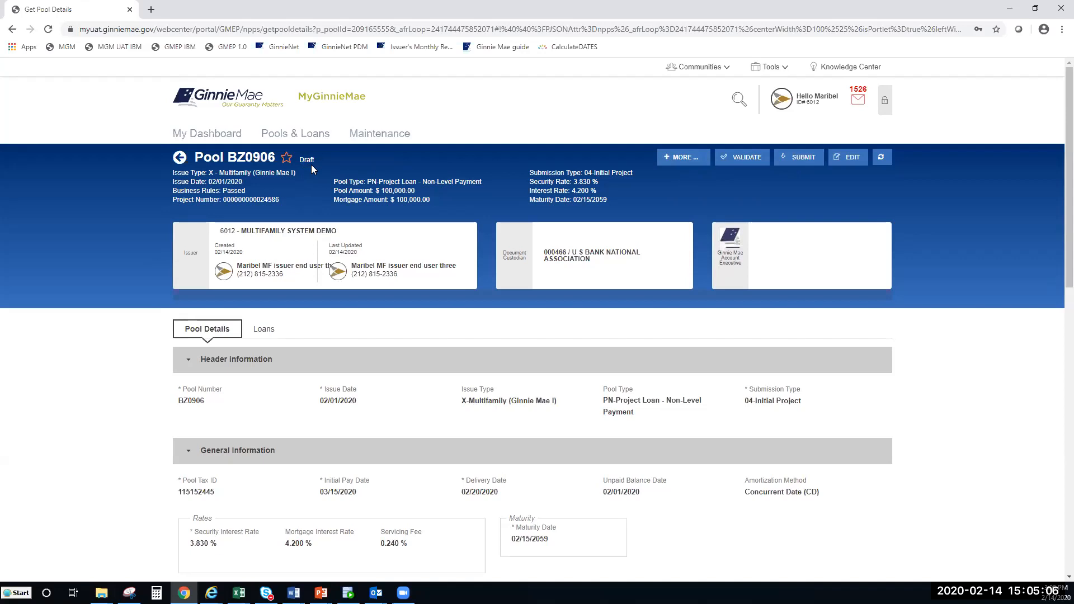
left_click(681, 158)
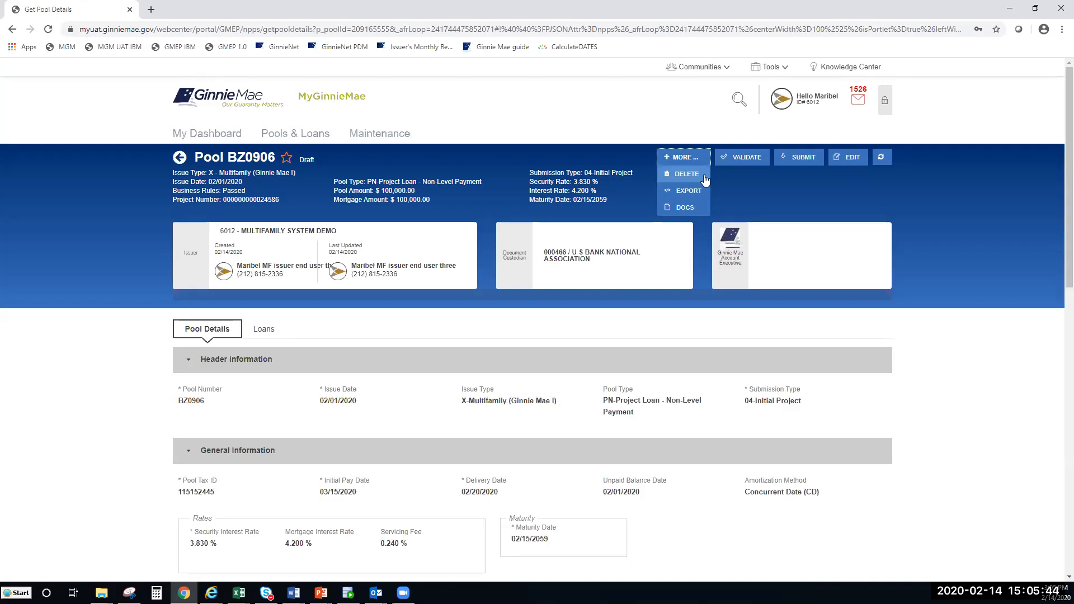
Step: Download the 11705 Schedule of Subscribers form from DOCS and open the PDF
left_click(692, 212)
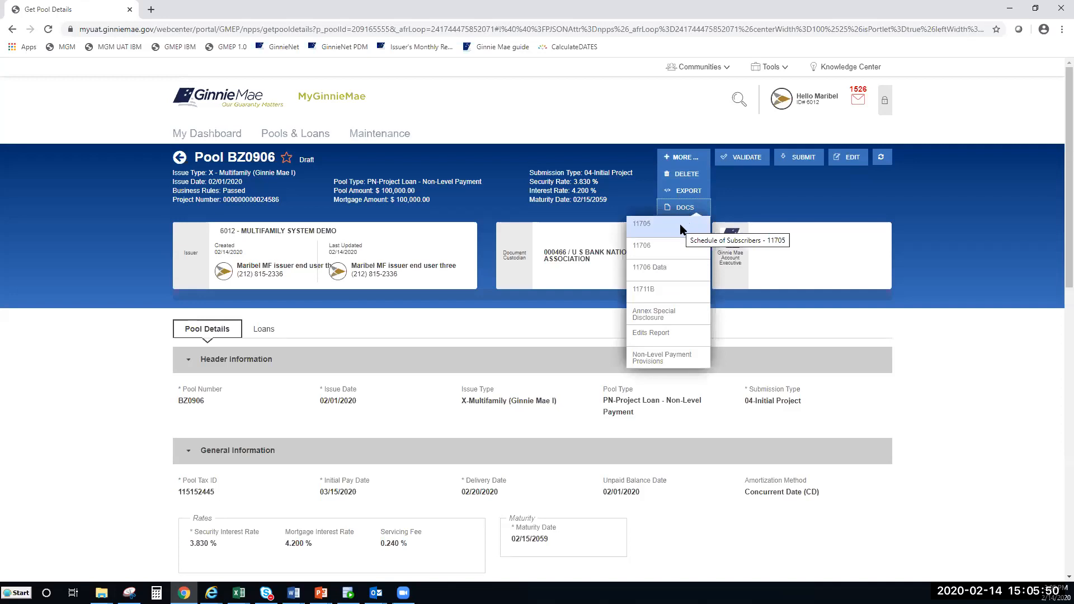
left_click(680, 224)
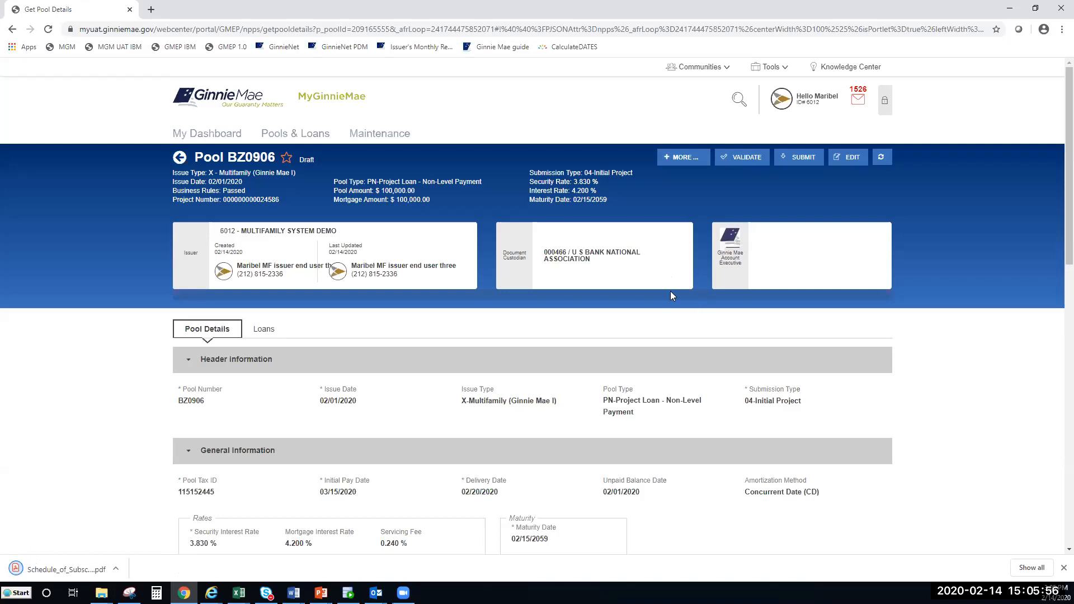
left_click(44, 573)
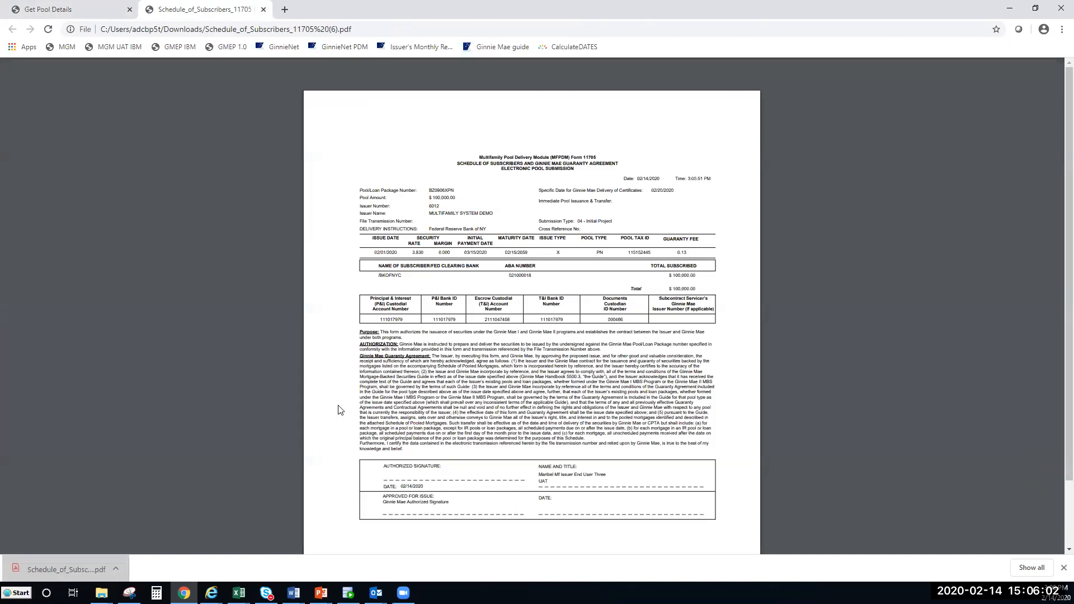
Step: Close the Schedule_of_Subscribers PDF tab to get back to the BZ0906 details page
left_click(263, 10)
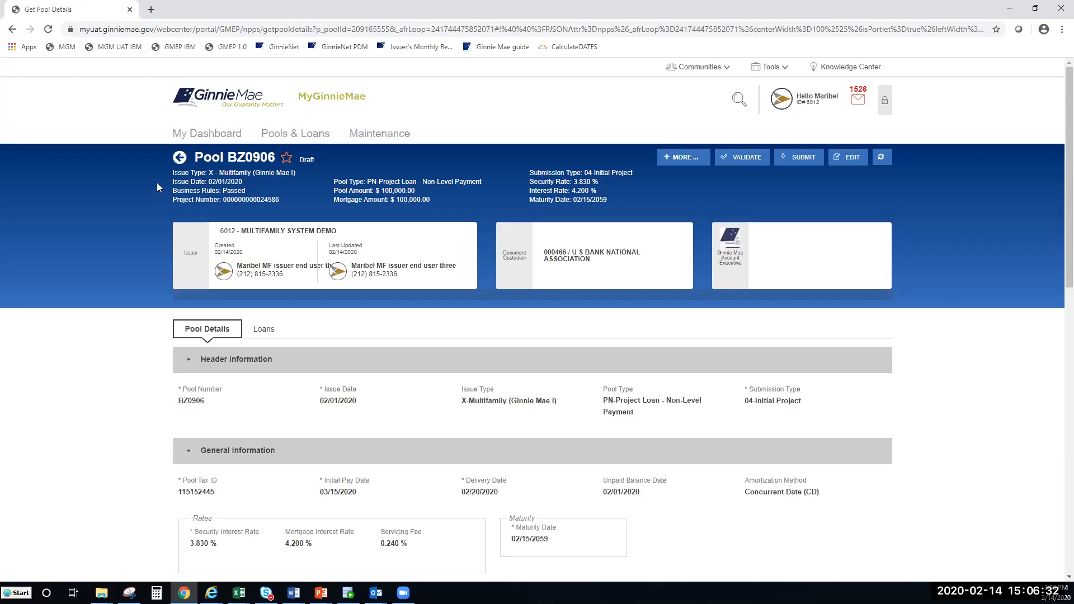
Step: Return to Pools & Loans and clear the BZ0906 filter to list all 38 pools
left_click(178, 159)
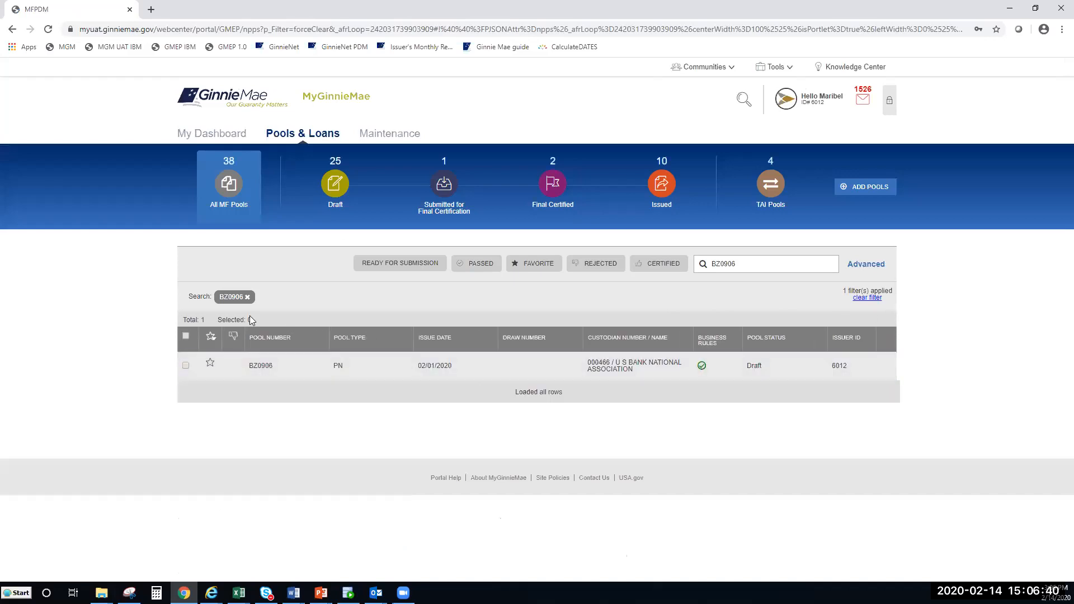
left_click(249, 298)
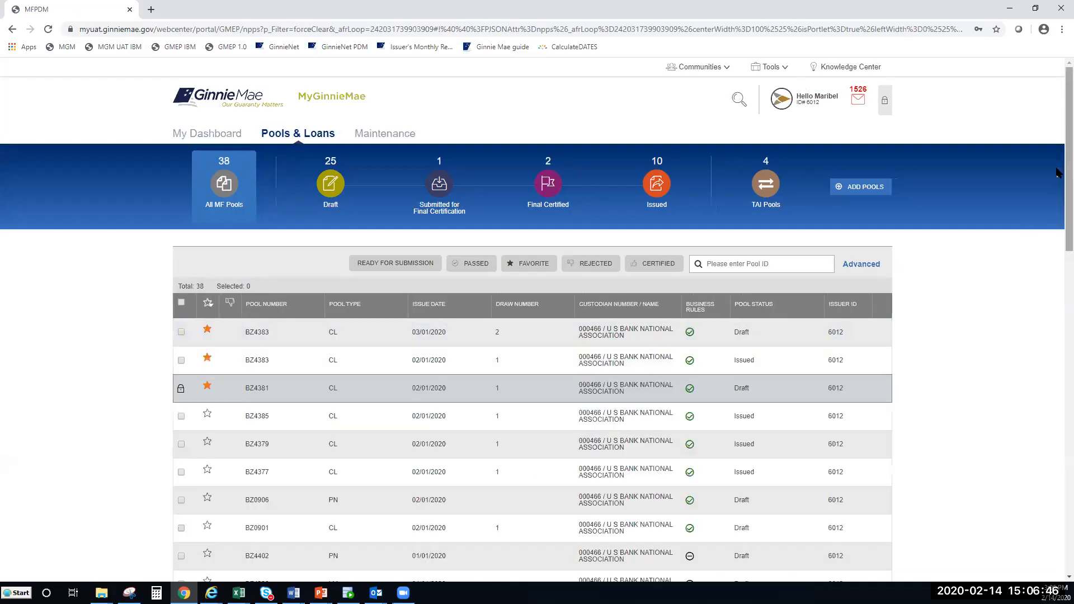
scroll(1057, 172, "down", 1)
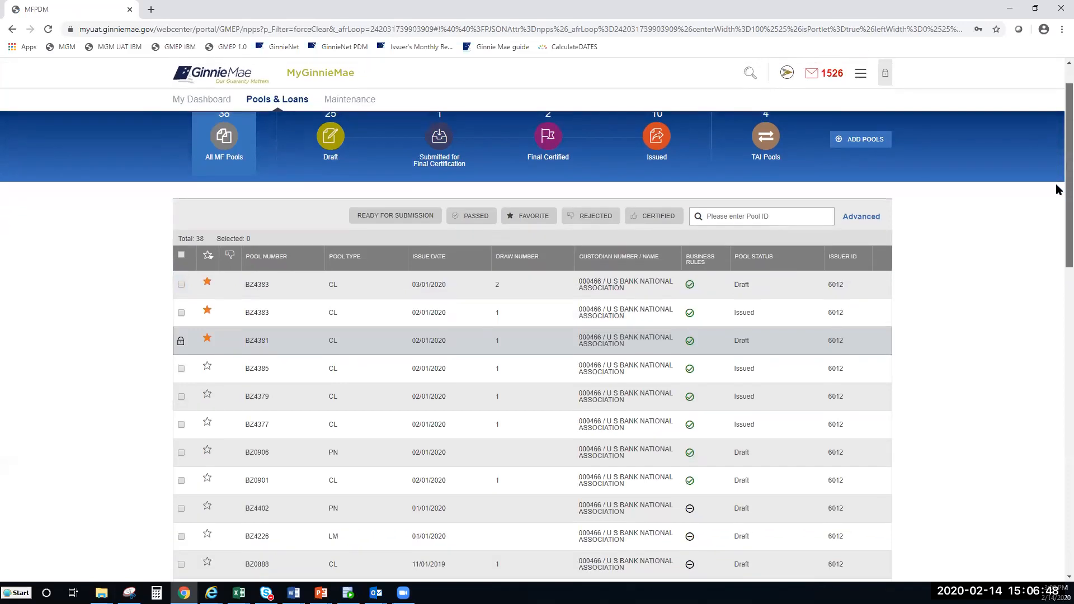
left_click_drag(1056, 185, 1056, 184)
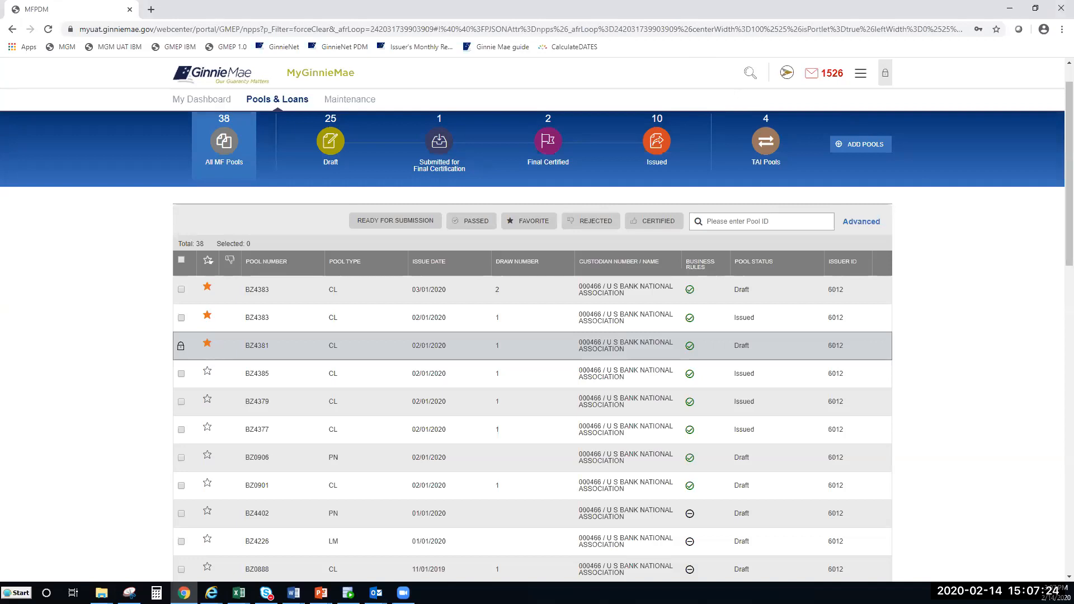
key("alt+Tab")
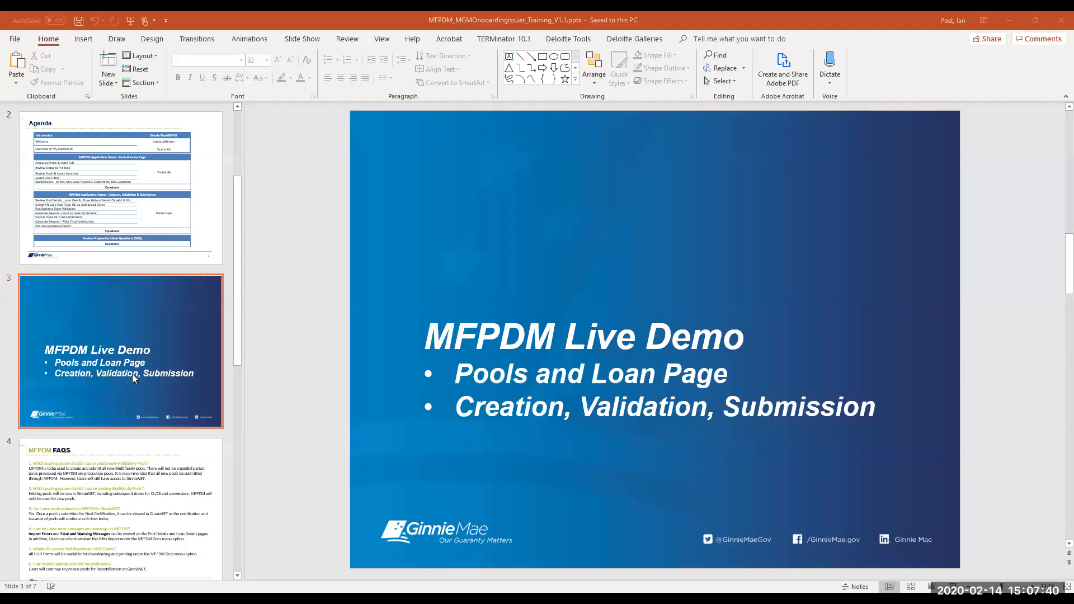
Step: Scroll down the PowerPoint slide thumbnails toward slide 7
scroll(132, 374, "down", 5)
Step: Select slide 7, Getting Help Resources, and run the slide show from it
left_click(129, 465)
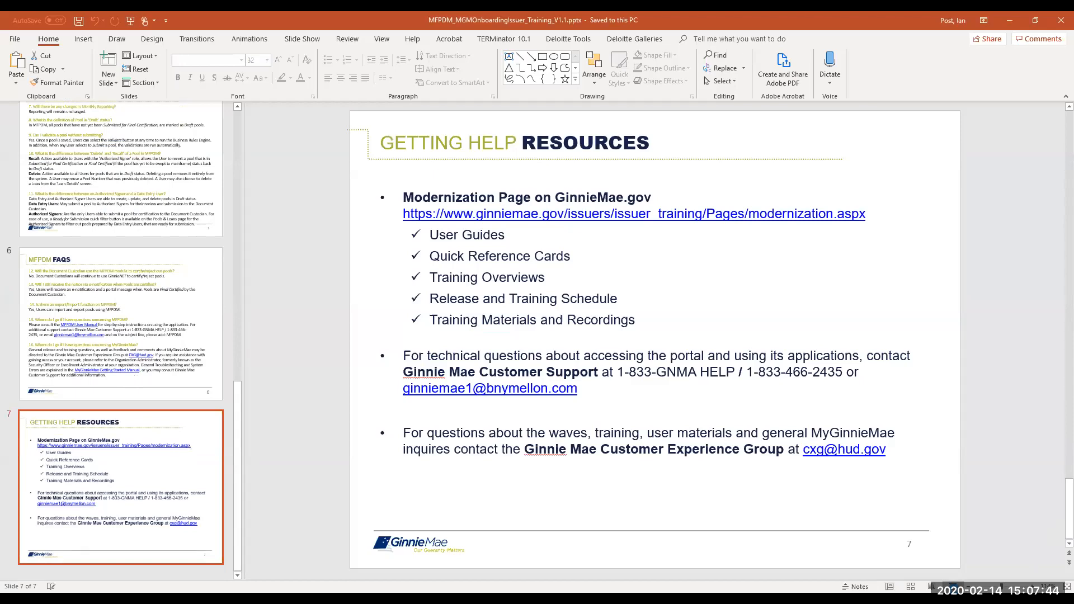
left_click(954, 587)
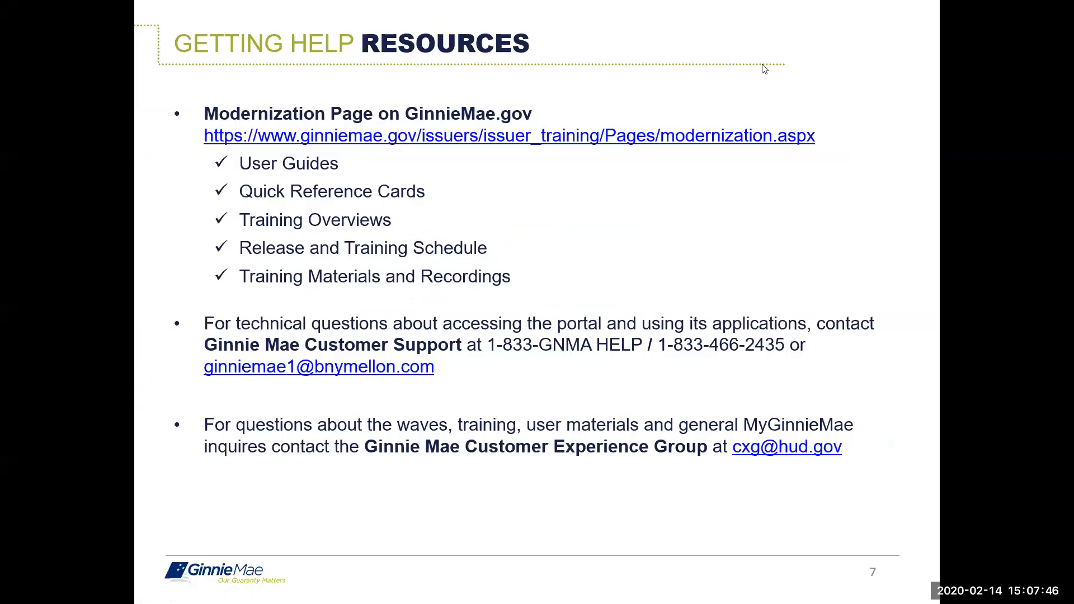